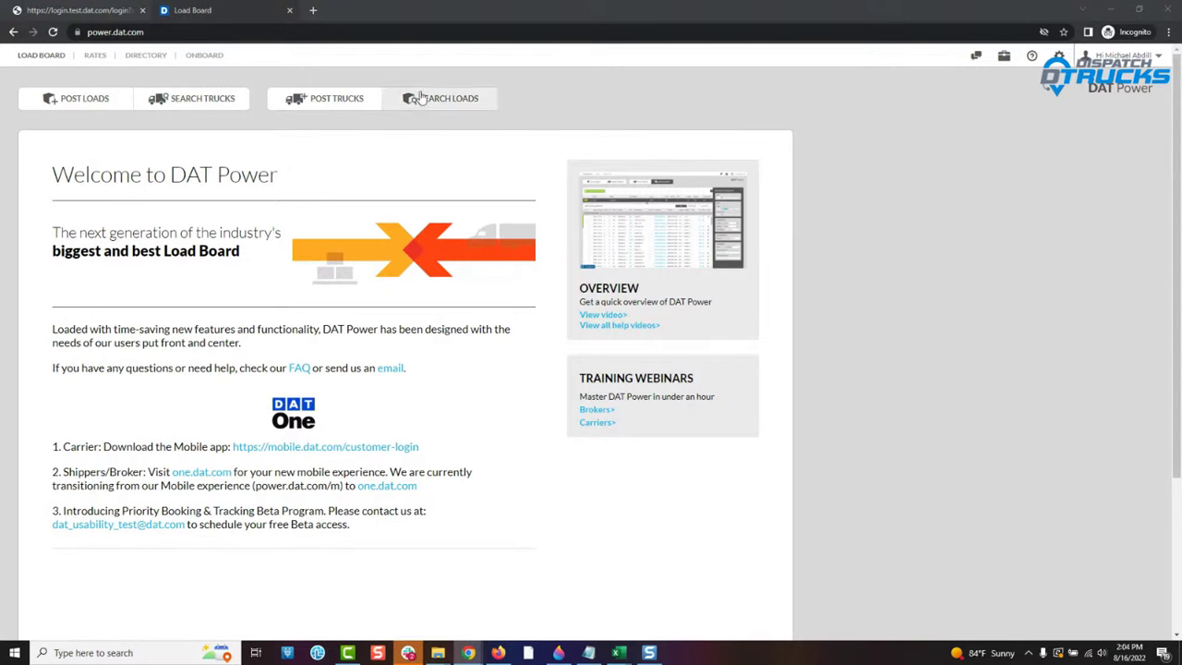
Step: Start a load search with Flatbeds as the truck type and Atlanta, GA as the origin
{"action": "left_click", "coordinate": [446, 106]}
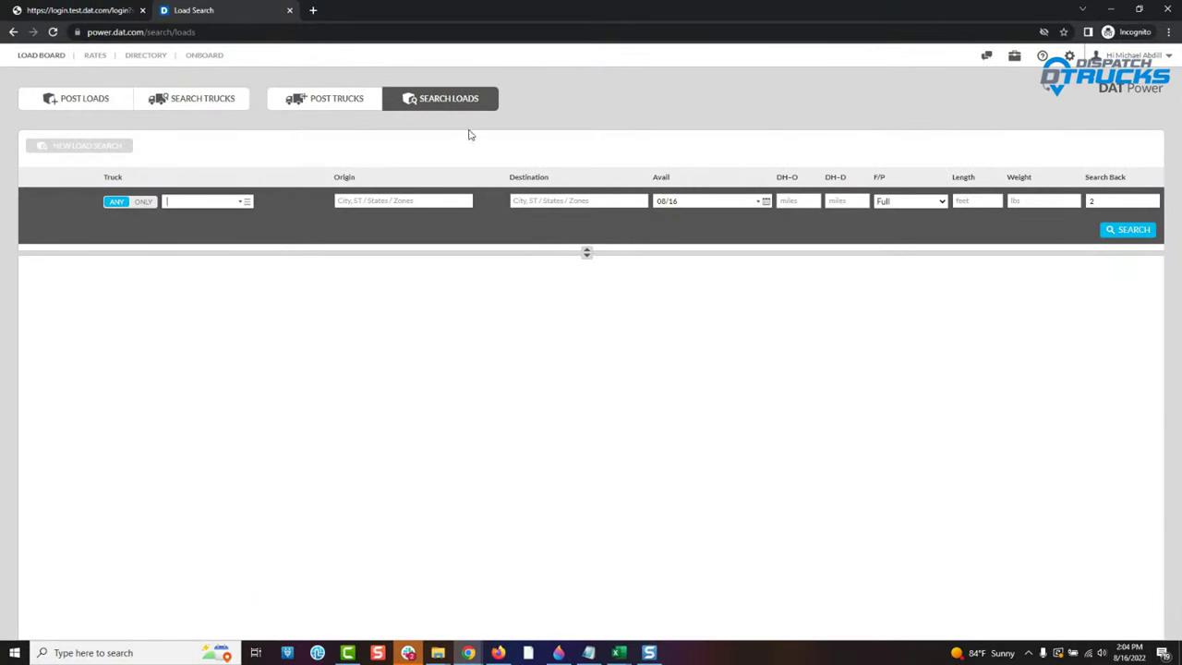
{"action": "left_click", "coordinate": [222, 202]}
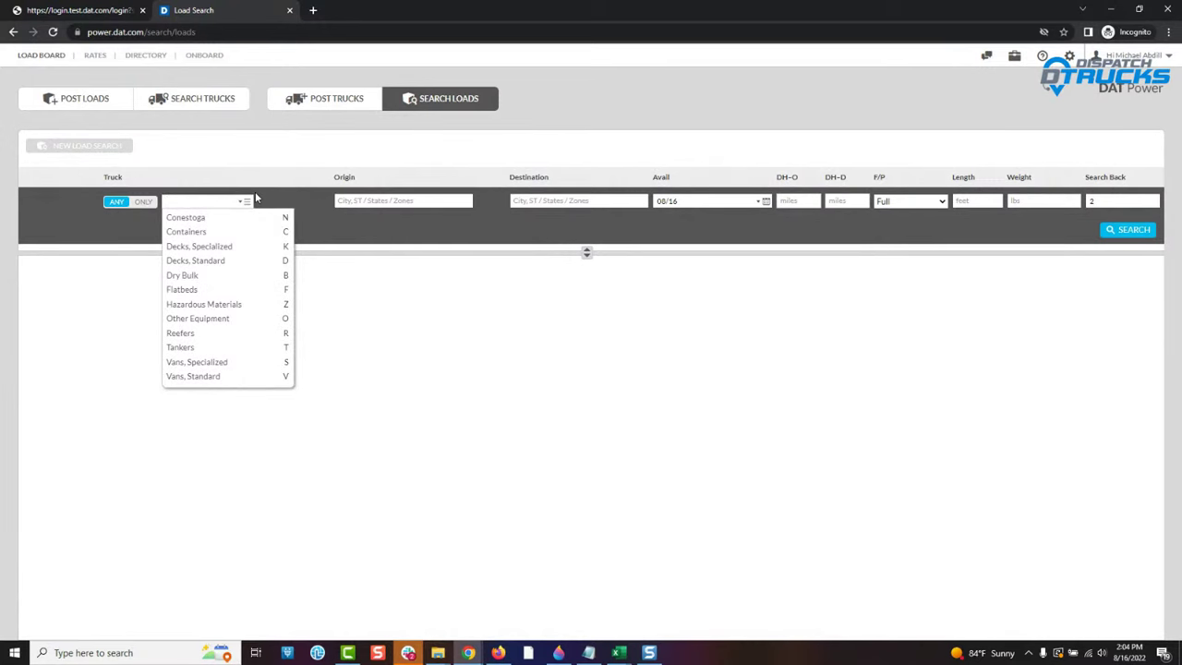
{"action": "type", "text": "f"}
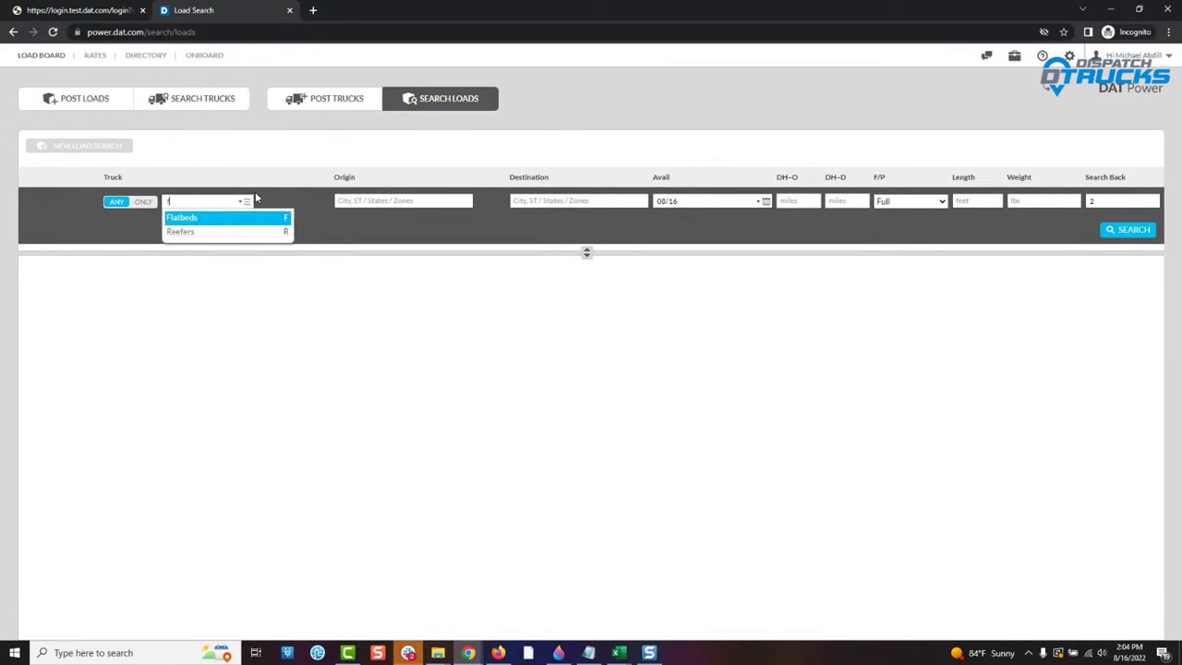
{"action": "key", "text": "Tab"}
{"action": "type", "text": "atlanta"}
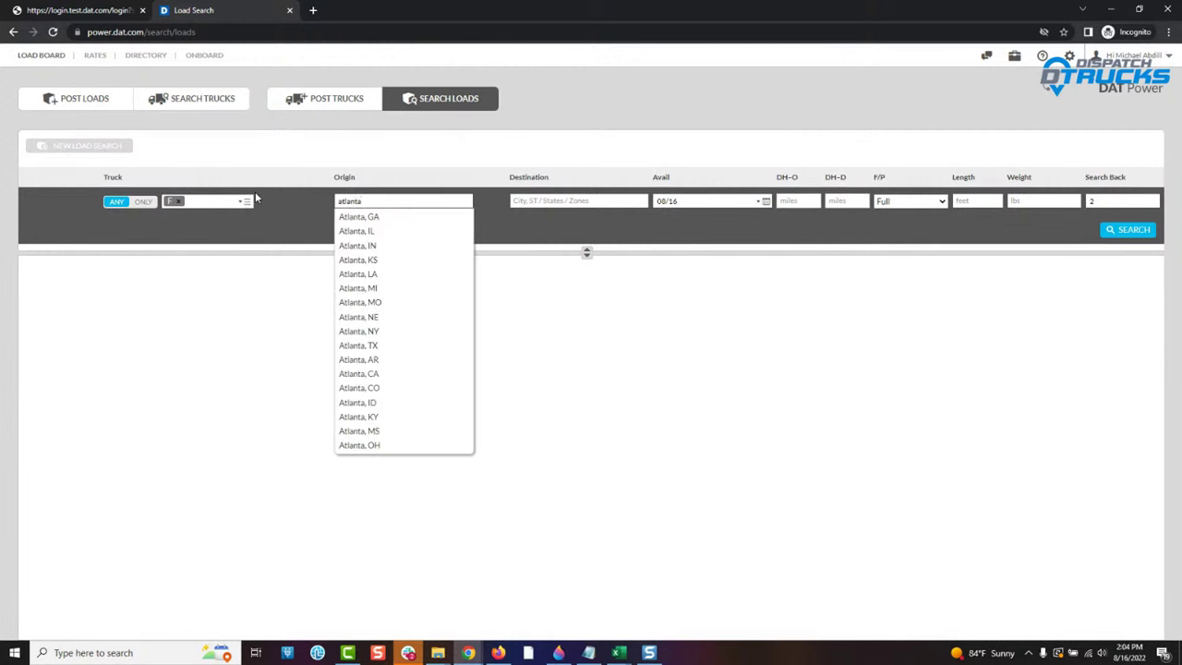
{"action": "key", "text": "Tab"}
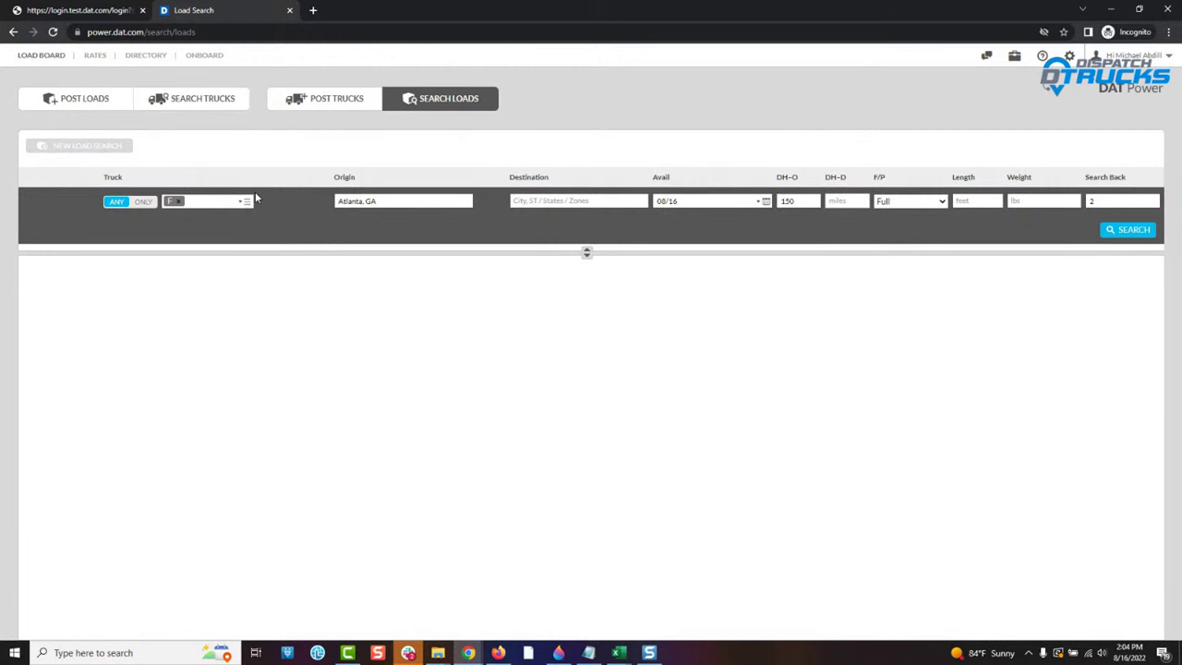
Step: Set the destination to zone Z7, length to 53 ft and weight to 45,000 lbs, and run the load search
{"action": "type", "text": "27"}
{"action": "key", "text": "Tab"}
{"action": "key", "text": "Tab"}
{"action": "type", "text": "83"}
{"action": "type", "text": "45000"}
{"action": "left_click", "coordinate": [1139, 230]}
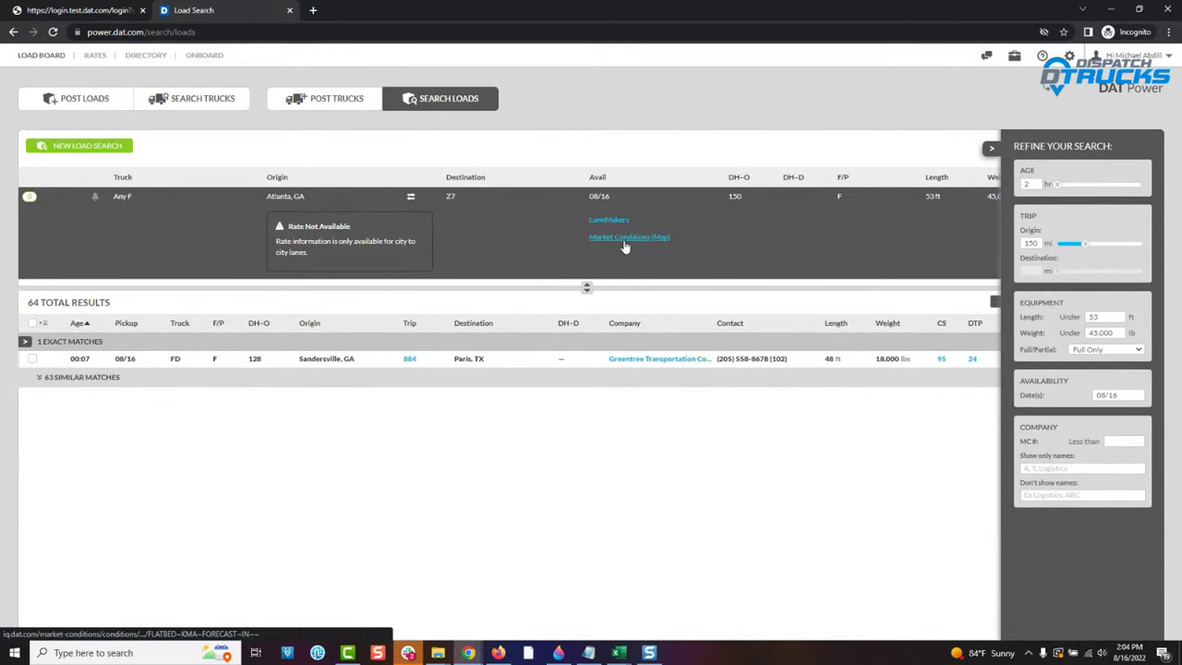
Step: Collapse the search refinement options, open the search's Market Conditions map and dismiss its introduction
{"action": "left_click", "coordinate": [991, 147]}
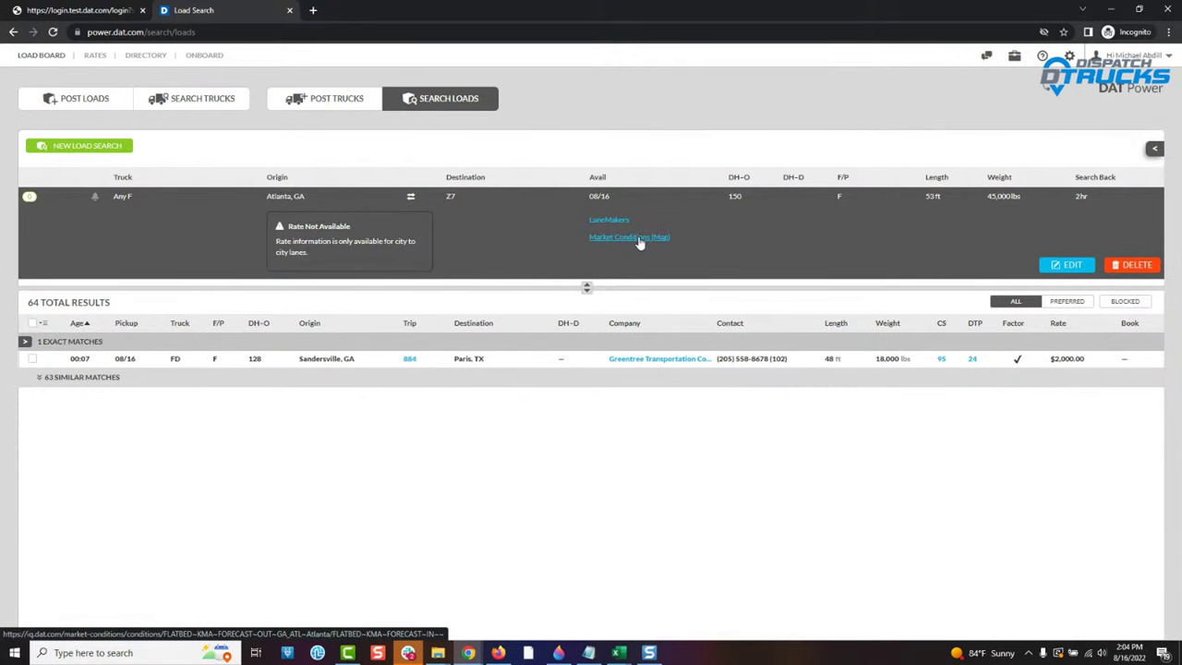
{"action": "left_click", "coordinate": [639, 239]}
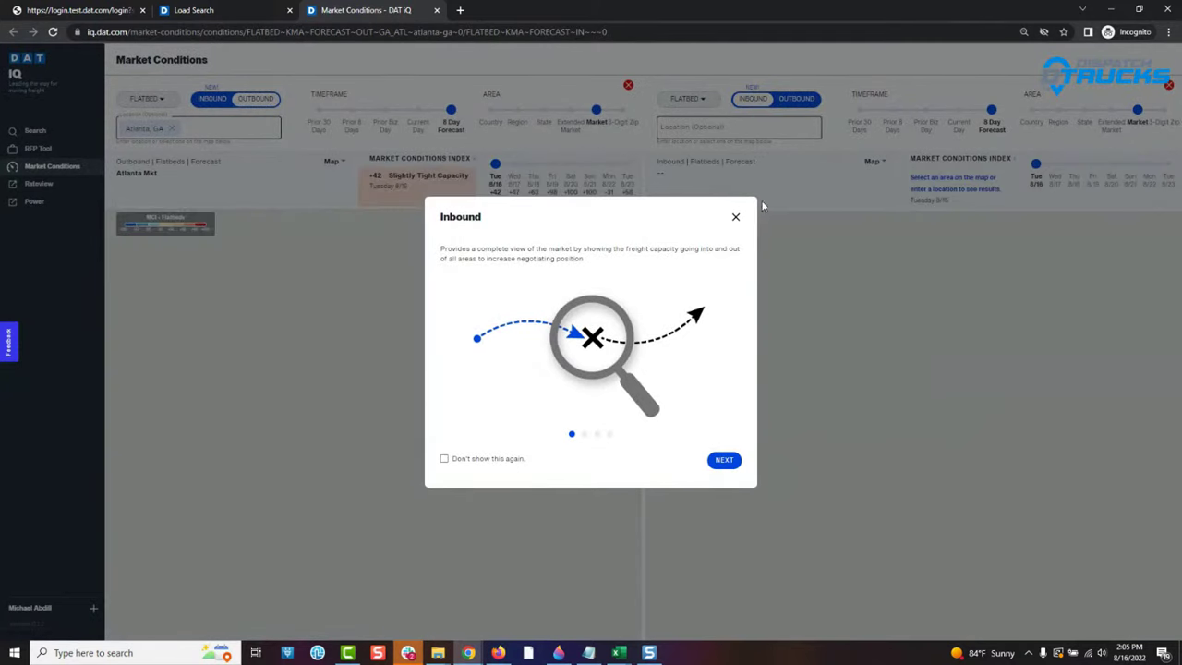
{"action": "left_click", "coordinate": [736, 218]}
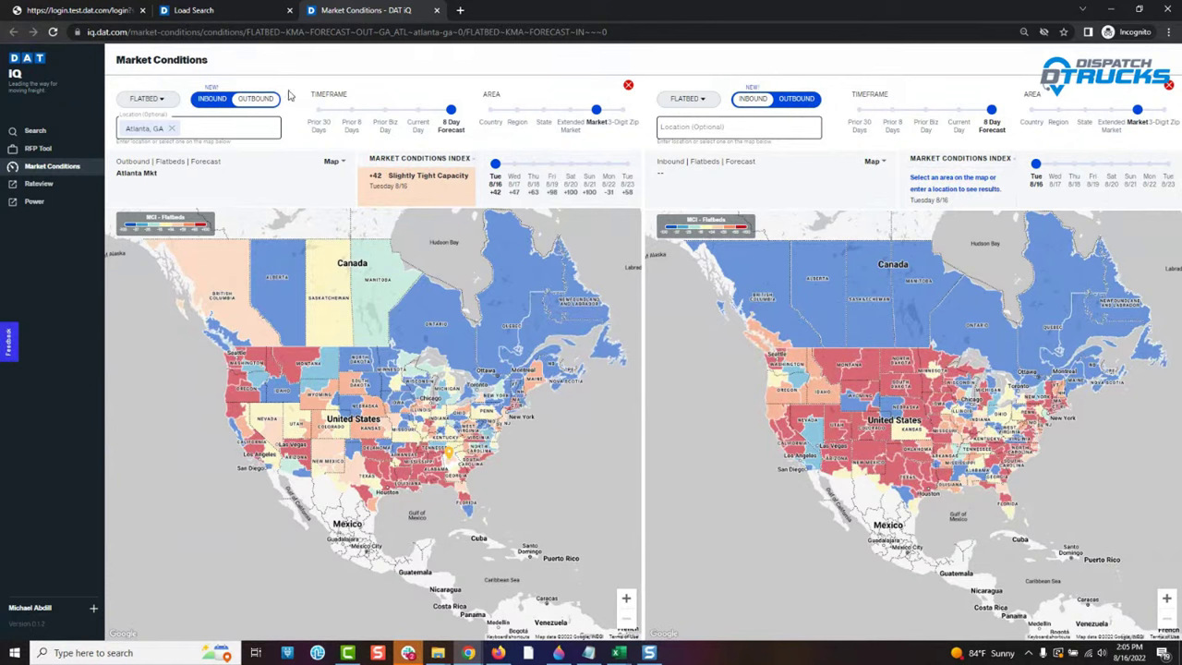
Step: Remove the inbound comparison map and set the outbound flatbed map's timeframe to Prior Biz Day
{"action": "left_click", "coordinate": [1168, 85]}
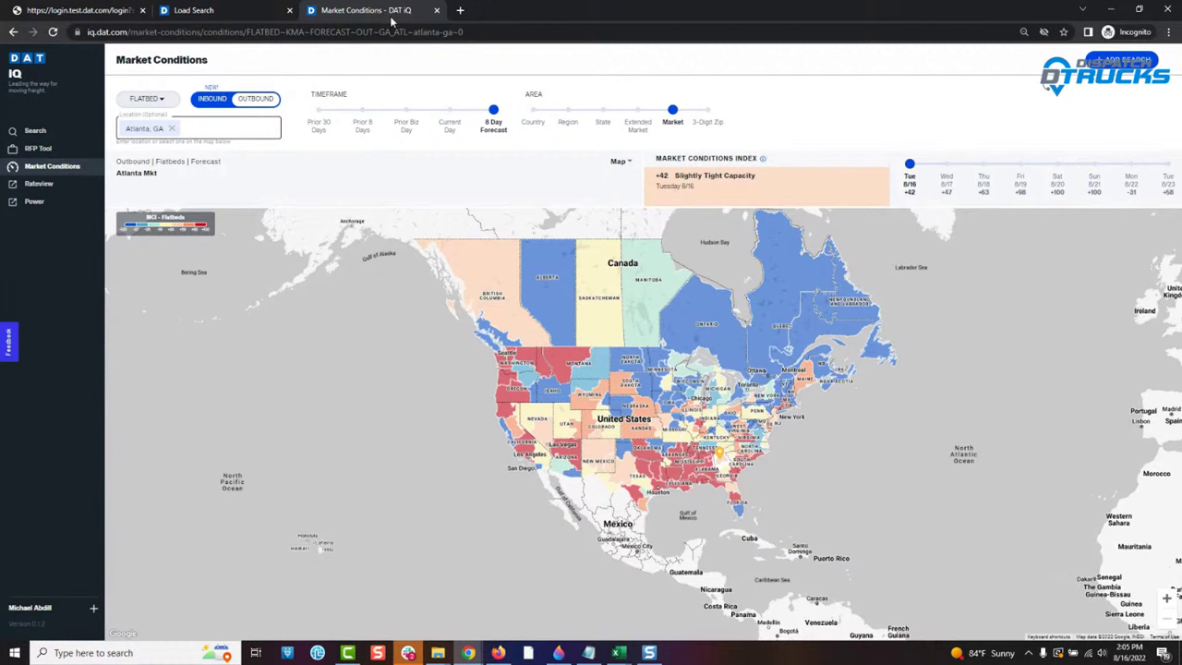
{"action": "left_click", "coordinate": [407, 129]}
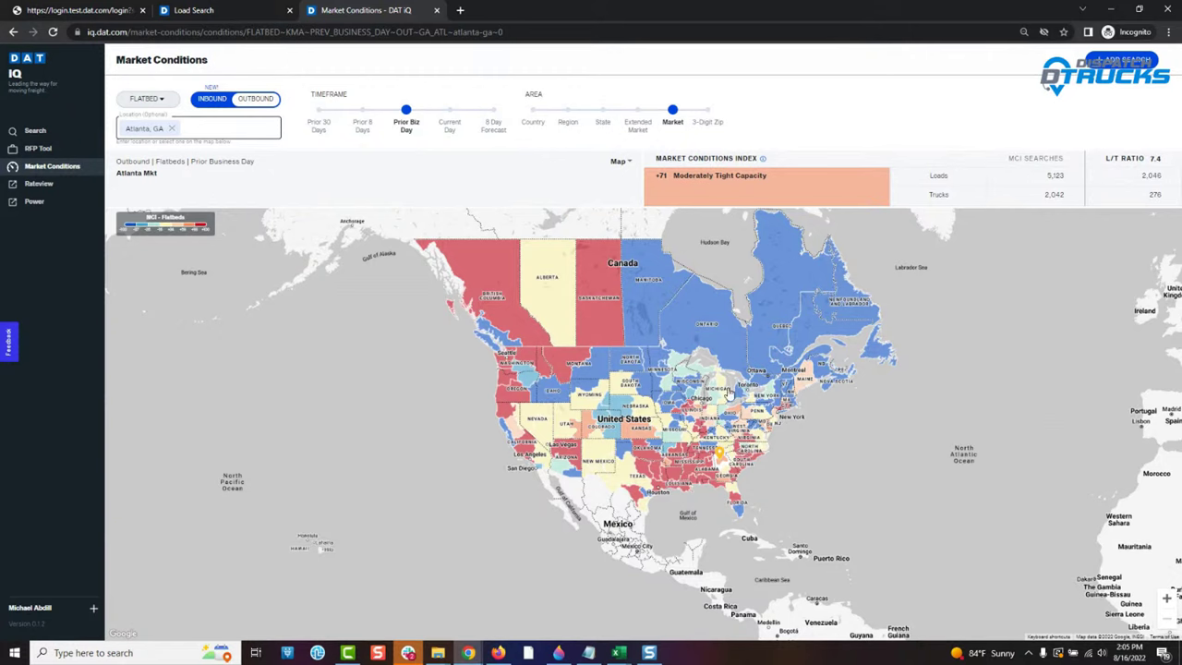
Step: Select the Fresno market in central California on the outbound flatbed map and view it up close
{"action": "scroll", "coordinate": [718, 344], "scroll_direction": "up", "scroll_amount": 2}
{"action": "scroll", "coordinate": [534, 388], "scroll_direction": "down", "scroll_amount": 1}
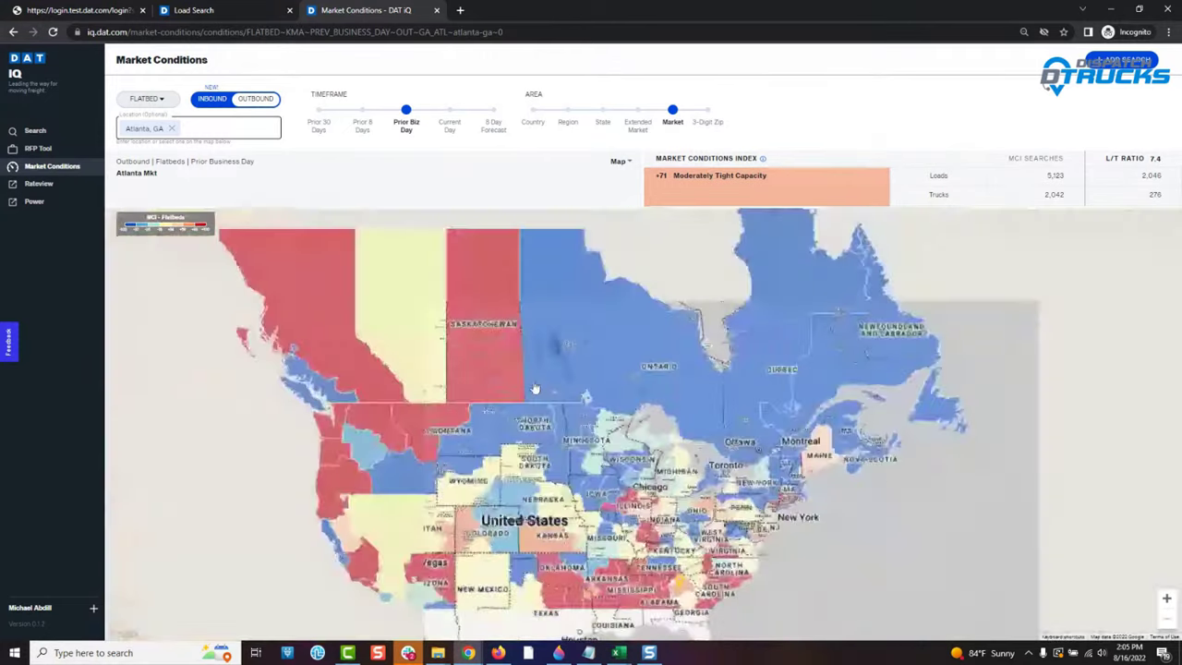
{"action": "scroll", "coordinate": [533, 388], "scroll_direction": "down", "scroll_amount": 1}
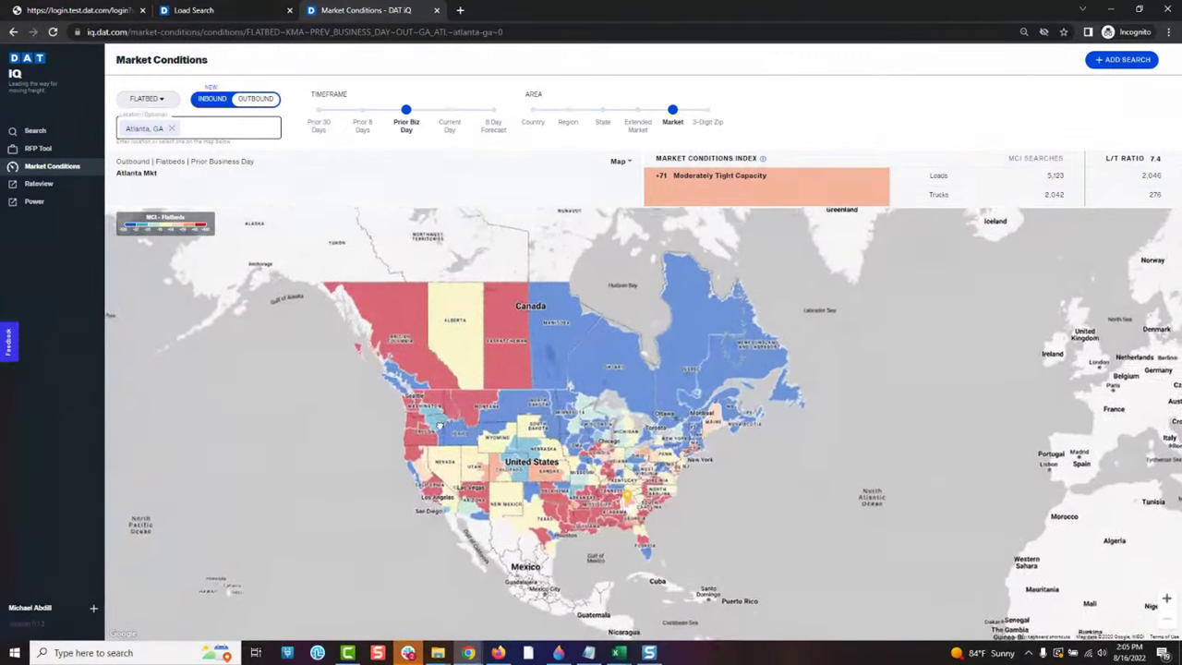
{"action": "scroll", "coordinate": [438, 427], "scroll_direction": "up", "scroll_amount": 2}
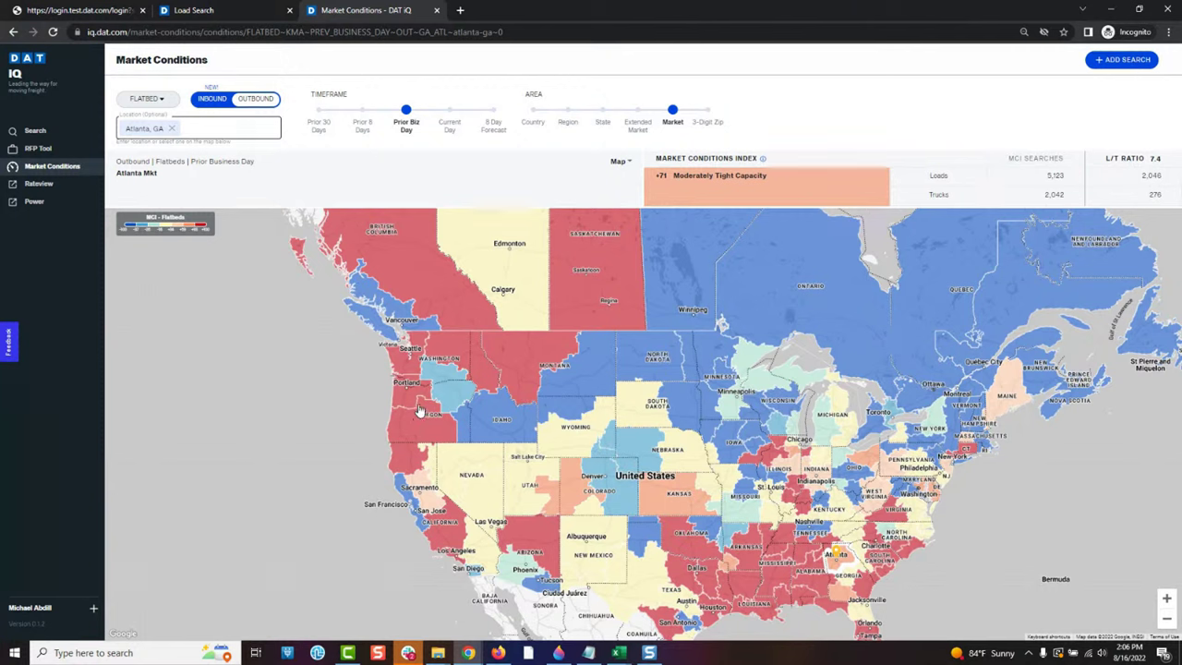
{"action": "left_click", "coordinate": [448, 530]}
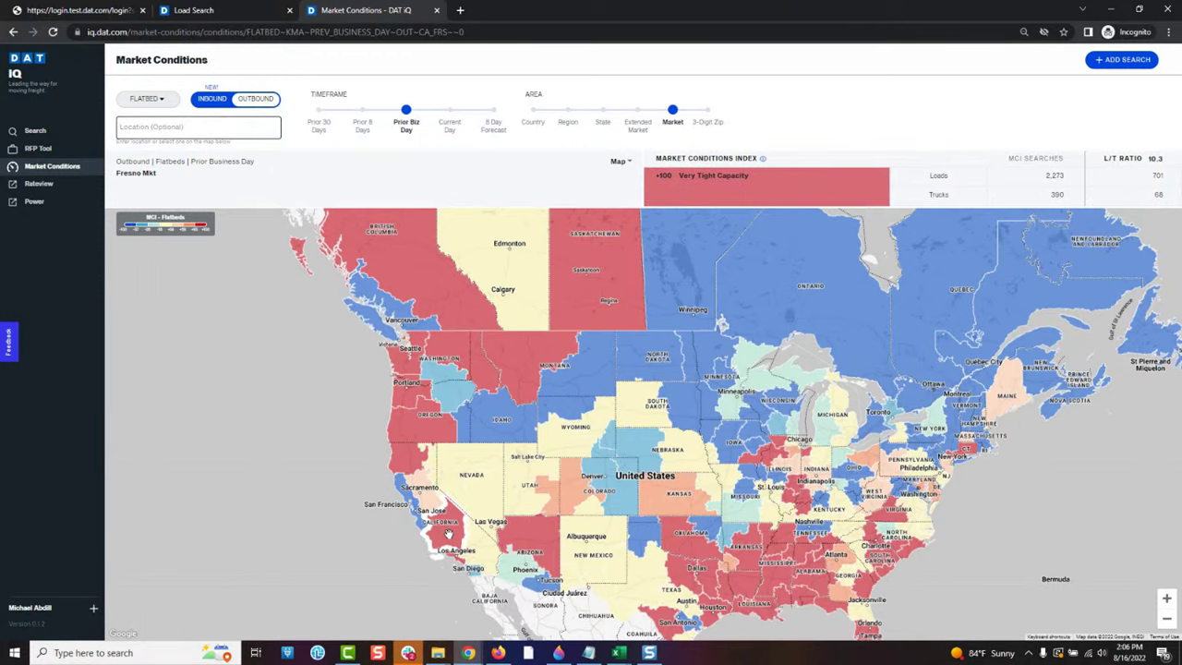
{"action": "scroll", "coordinate": [460, 487], "scroll_direction": "up", "scroll_amount": 1}
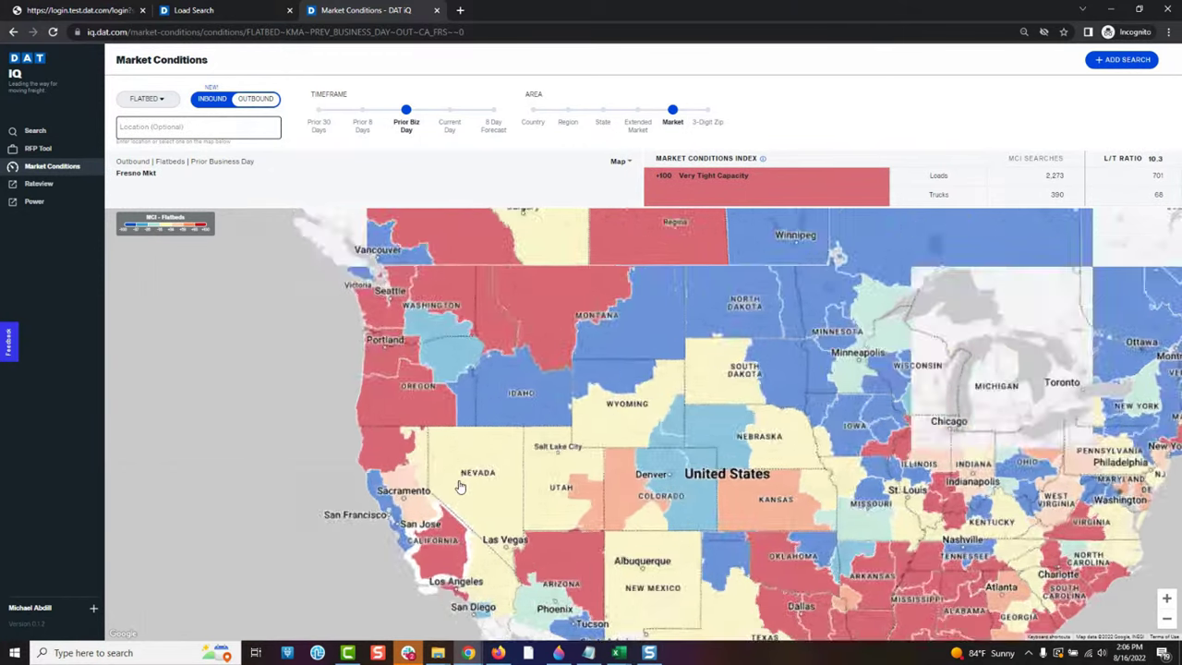
{"action": "scroll", "coordinate": [460, 487], "scroll_direction": "down", "scroll_amount": 3}
{"action": "scroll", "coordinate": [548, 502], "scroll_direction": "up", "scroll_amount": 4}
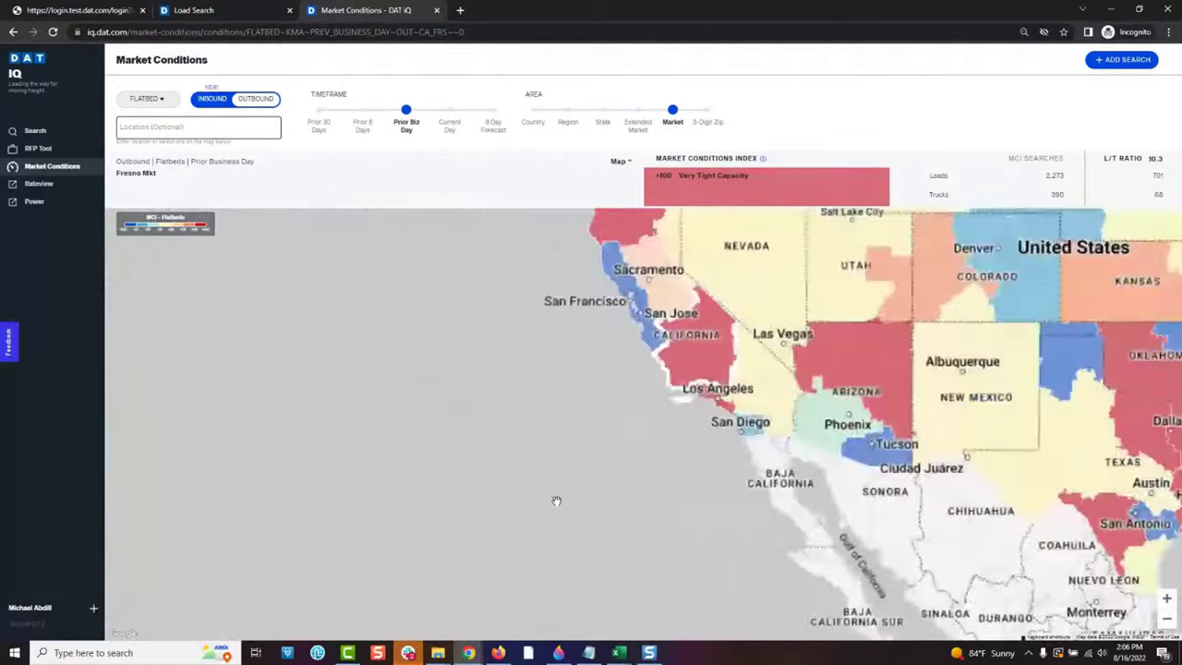
{"action": "scroll", "coordinate": [713, 459], "scroll_direction": "up", "scroll_amount": 1}
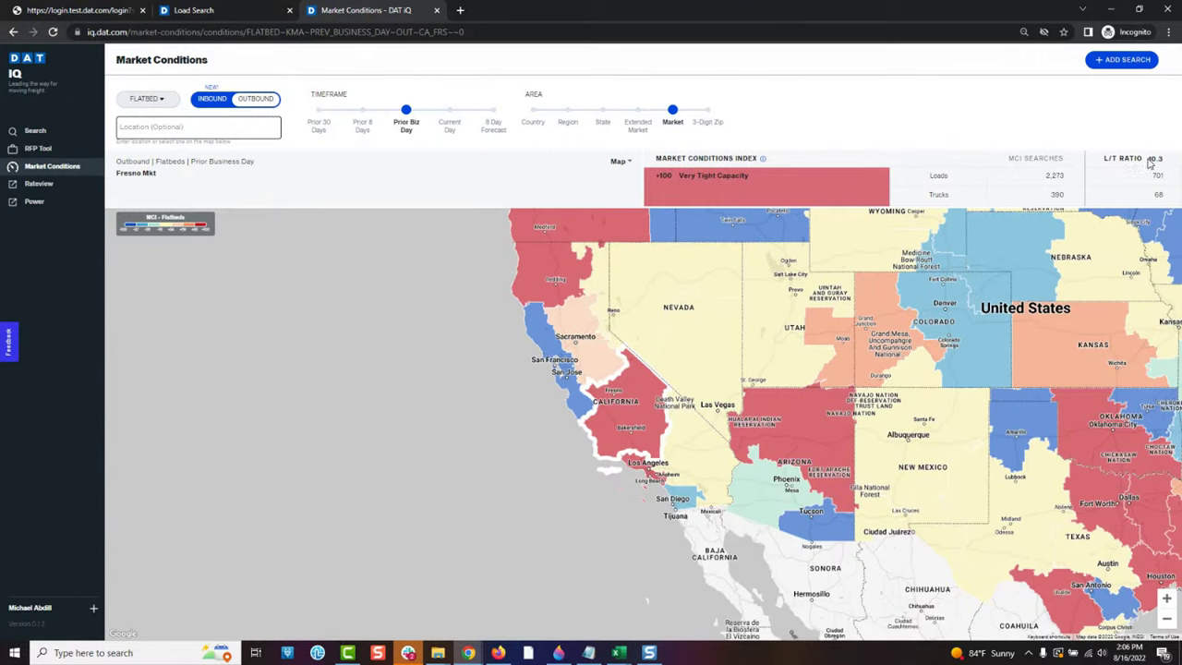
Step: Examine the Fresno market's load-to-truck ratio along with its load and truck counts
{"action": "left_click_drag", "start_coordinate": [1152, 159], "coordinate": [1161, 160]}
{"action": "double_click", "coordinate": [1158, 175]}
{"action": "double_click", "coordinate": [1159, 195]}
Step: Select the Miami market in southern Florida to view its outbound flatbed conditions
{"action": "scroll", "coordinate": [838, 301], "scroll_direction": "down", "scroll_amount": 2}
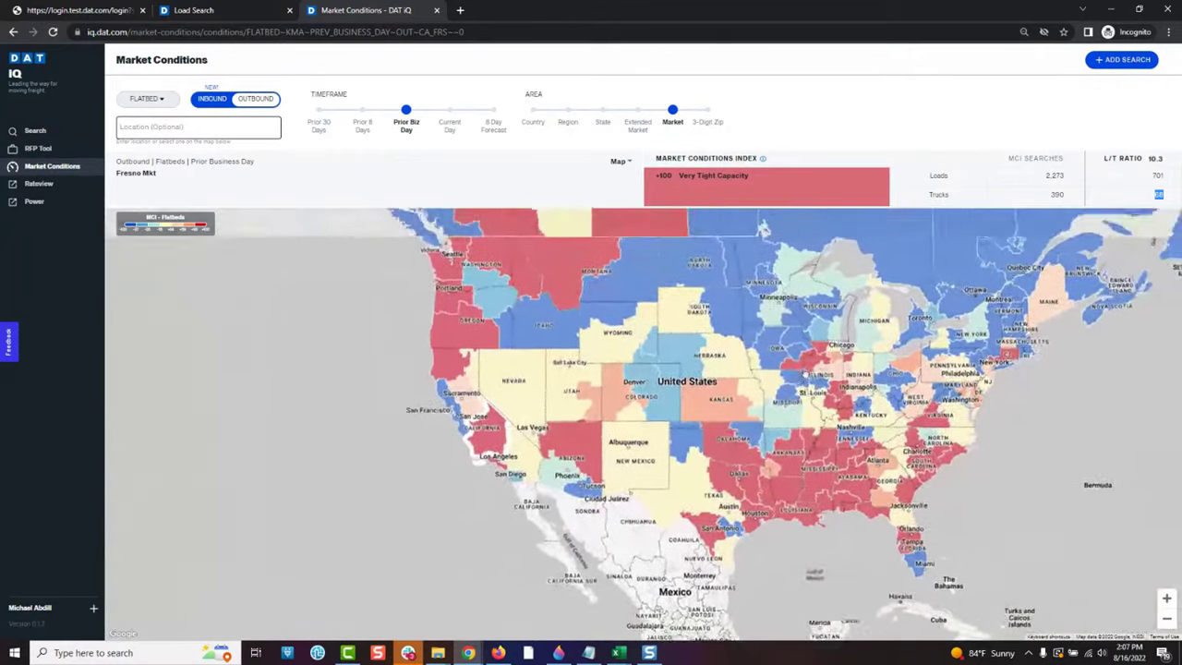
{"action": "left_click_drag", "start_coordinate": [741, 370], "coordinate": [727, 402]}
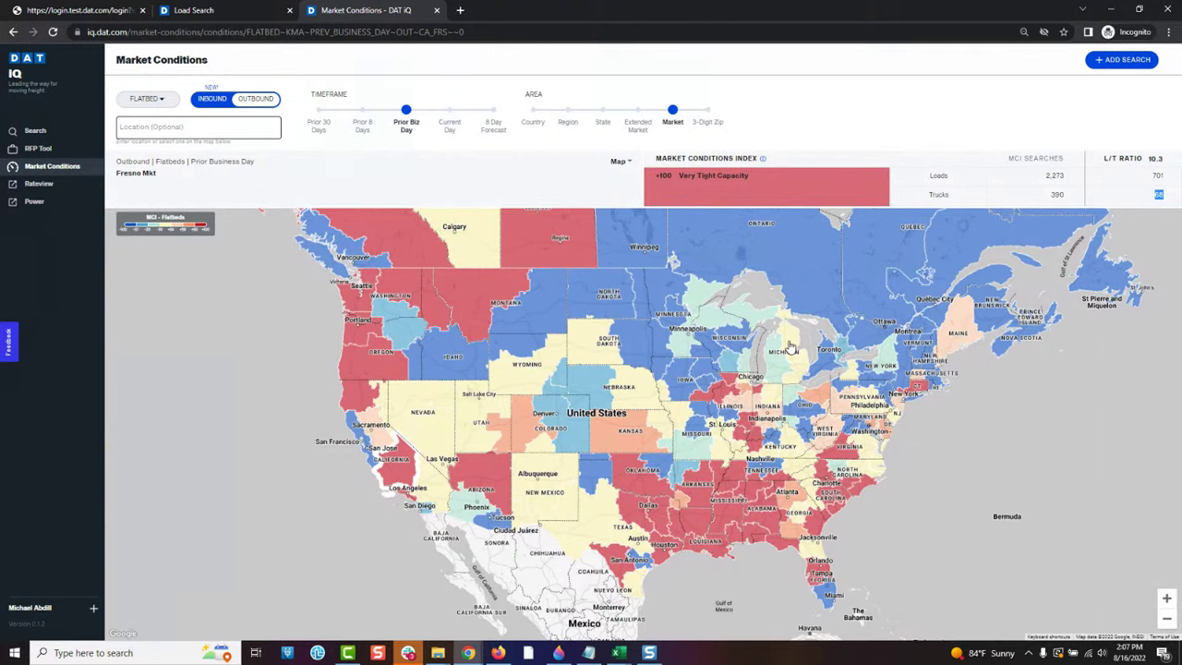
{"action": "left_click", "coordinate": [829, 597]}
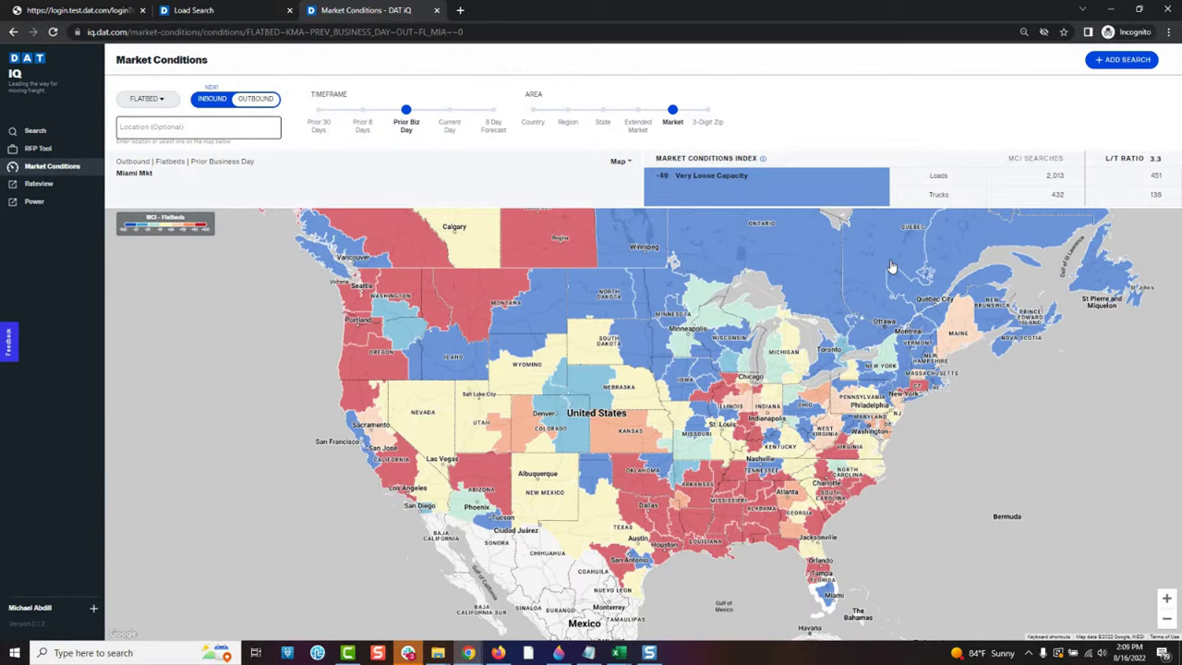
Step: Check the Atlanta load search results and return to the Market Conditions map
{"action": "left_click", "coordinate": [233, 12]}
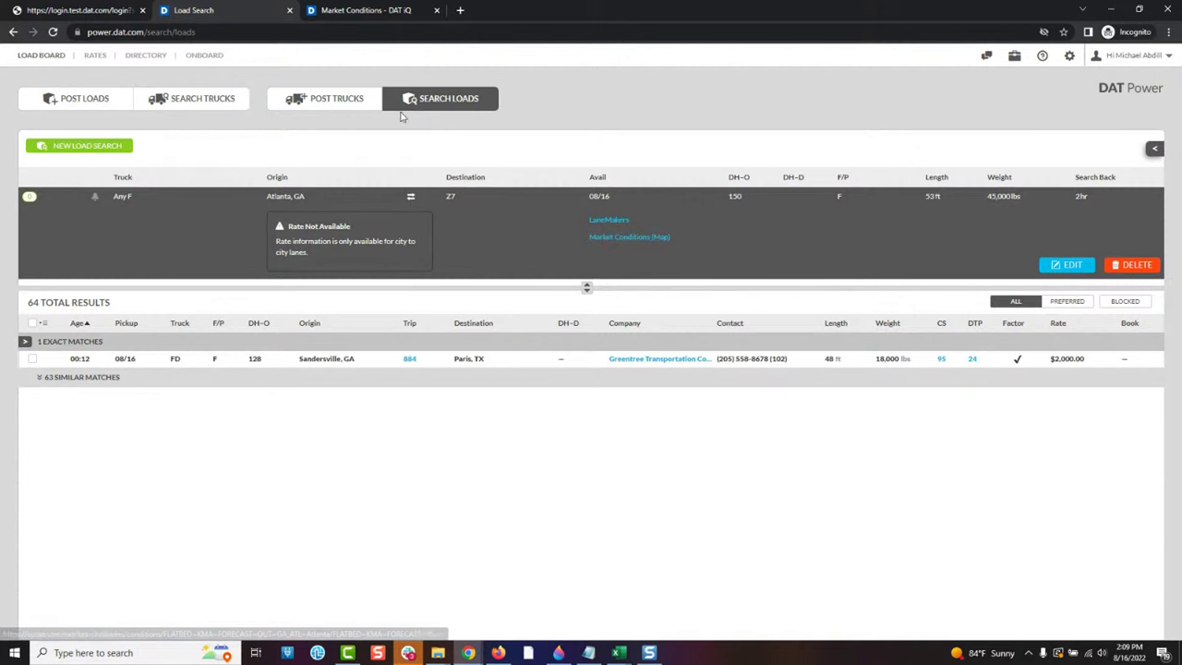
{"action": "left_click", "coordinate": [367, 13]}
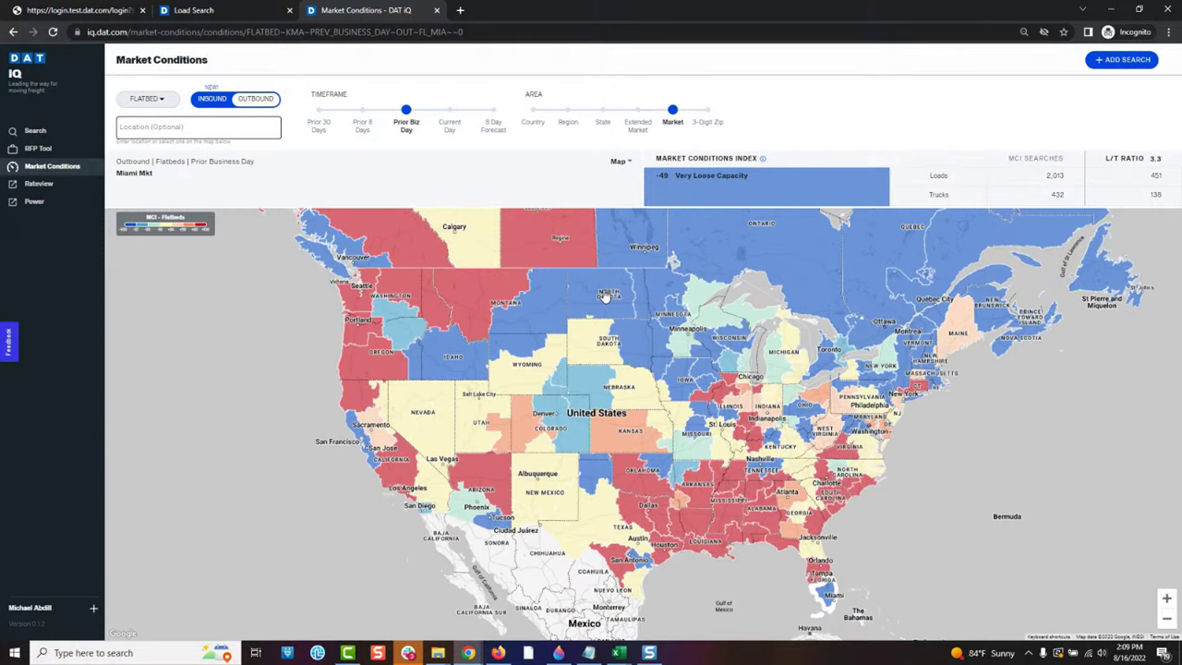
Step: Compare the flatbed market conditions and load-to-truck ratios of Florida's Lakeland and Miami markets, ending on Lakeland
{"action": "scroll", "coordinate": [863, 515], "scroll_direction": "up", "scroll_amount": 2}
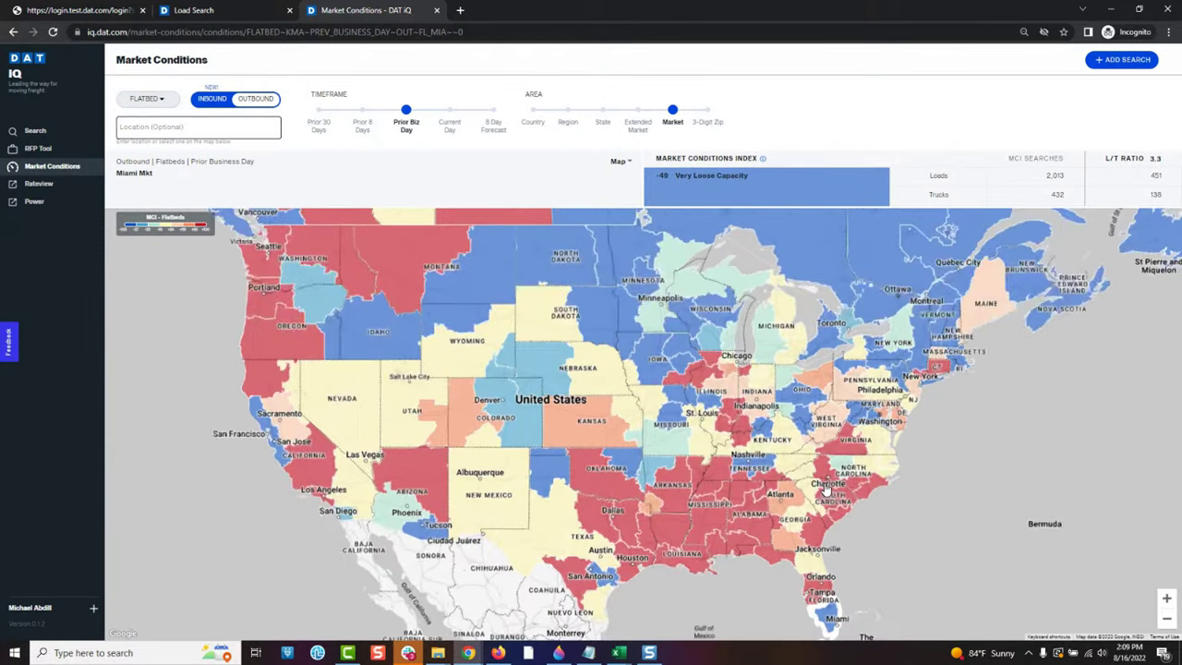
{"action": "scroll", "coordinate": [864, 522], "scroll_direction": "down", "scroll_amount": 3}
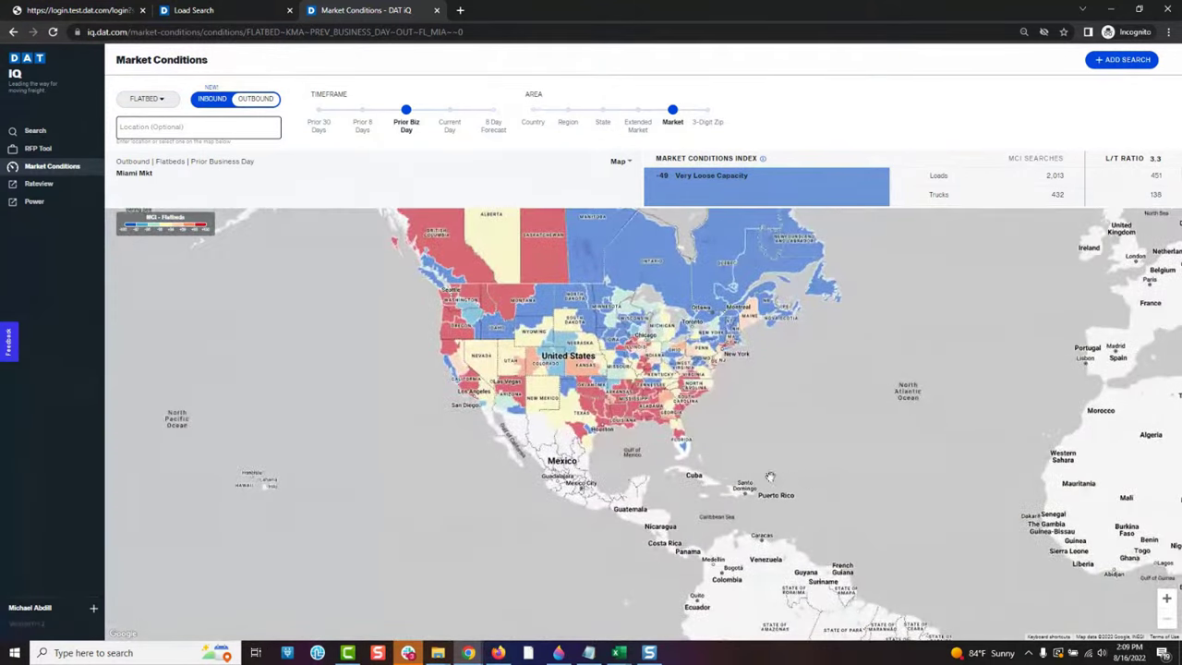
{"action": "scroll", "coordinate": [785, 461], "scroll_direction": "up", "scroll_amount": 5}
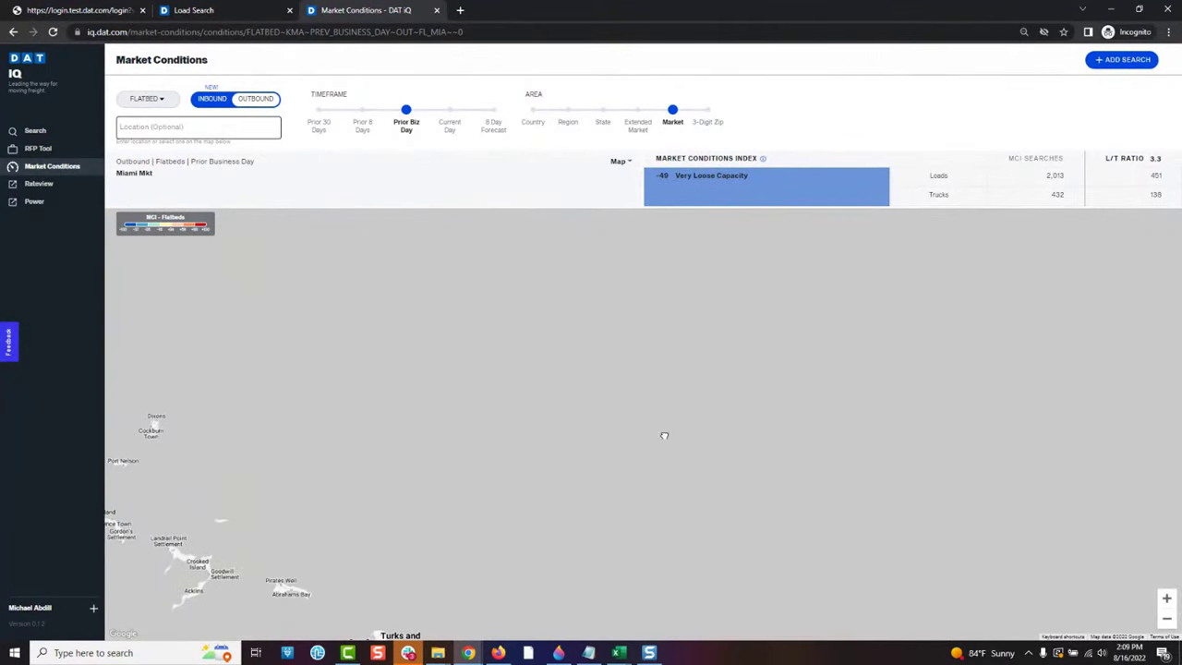
{"action": "left_click_drag", "start_coordinate": [664, 435], "coordinate": [984, 461]}
{"action": "left_click_drag", "start_coordinate": [782, 427], "coordinate": [1000, 563]}
{"action": "left_click_drag", "start_coordinate": [692, 334], "coordinate": [792, 503]}
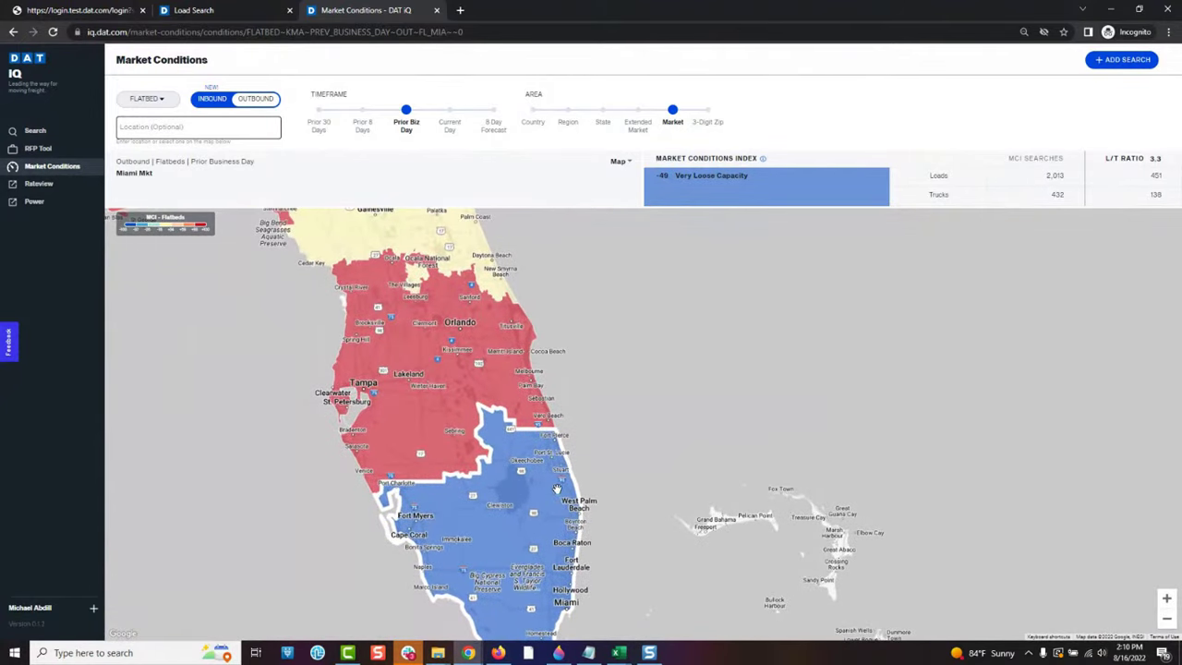
{"action": "left_click", "coordinate": [450, 404]}
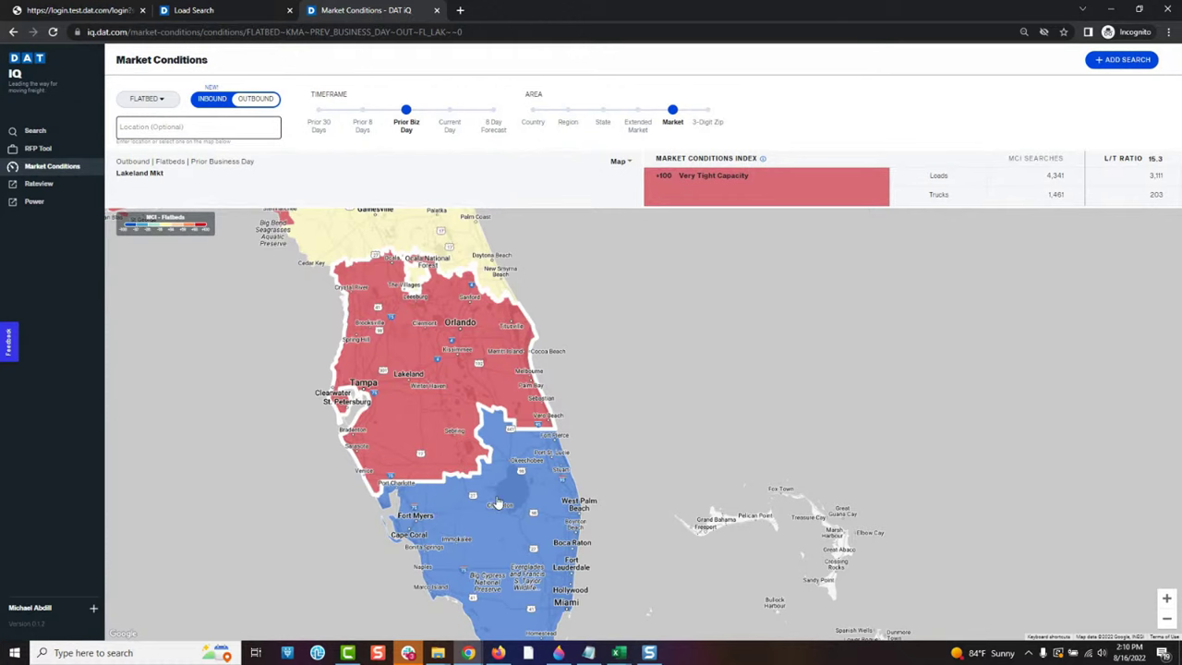
{"action": "left_click", "coordinate": [497, 505]}
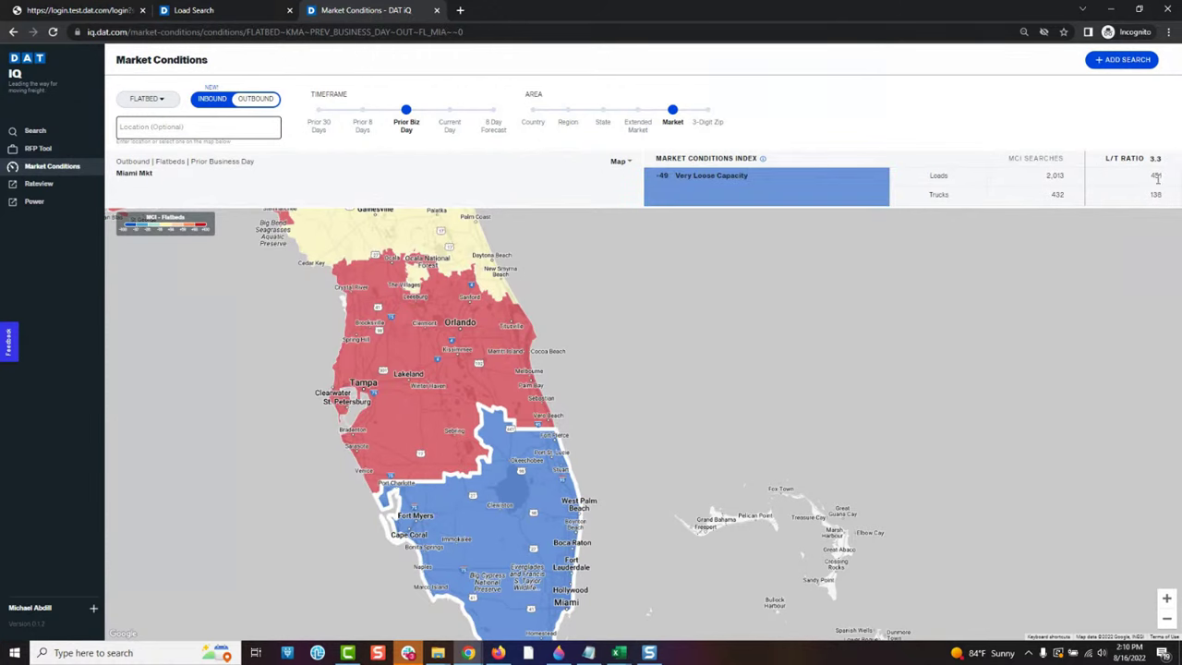
{"action": "left_click", "coordinate": [404, 390]}
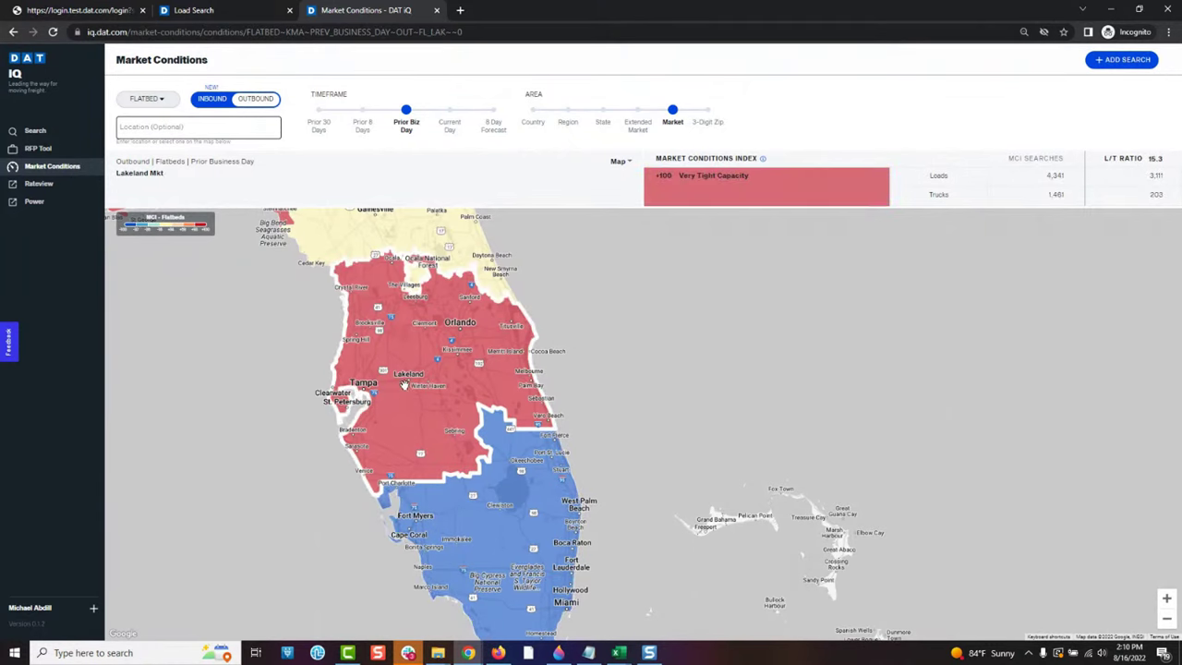
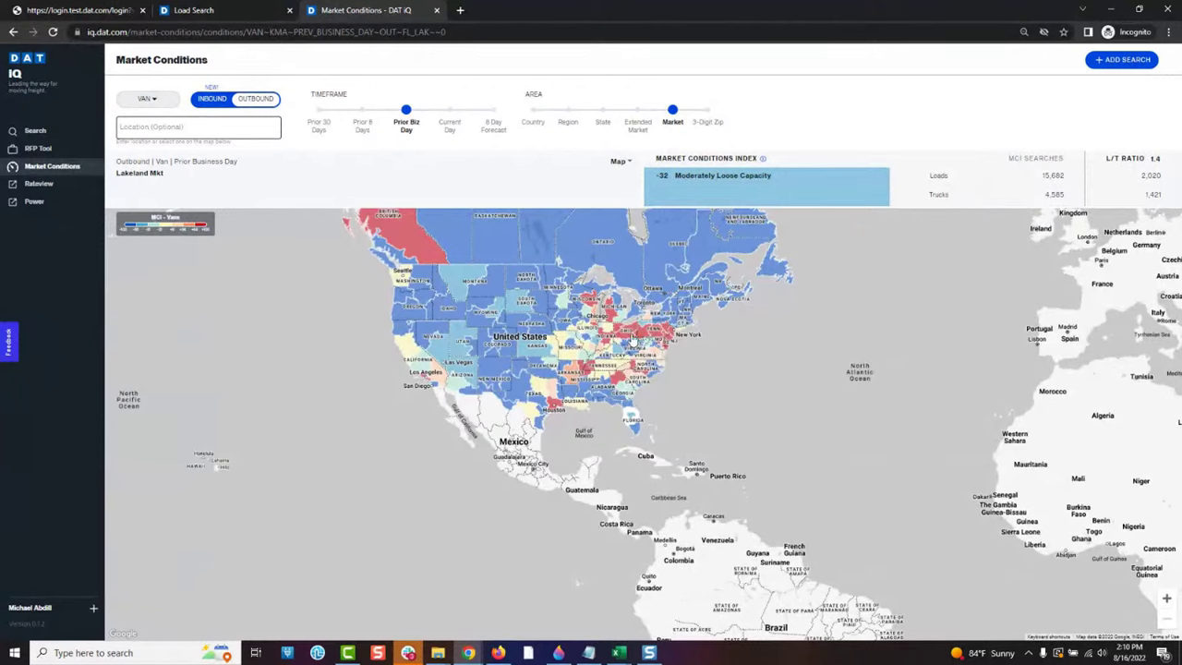
Step: View the Houston market's outbound conditions for Van equipment on the map
{"action": "left_click", "coordinate": [555, 406]}
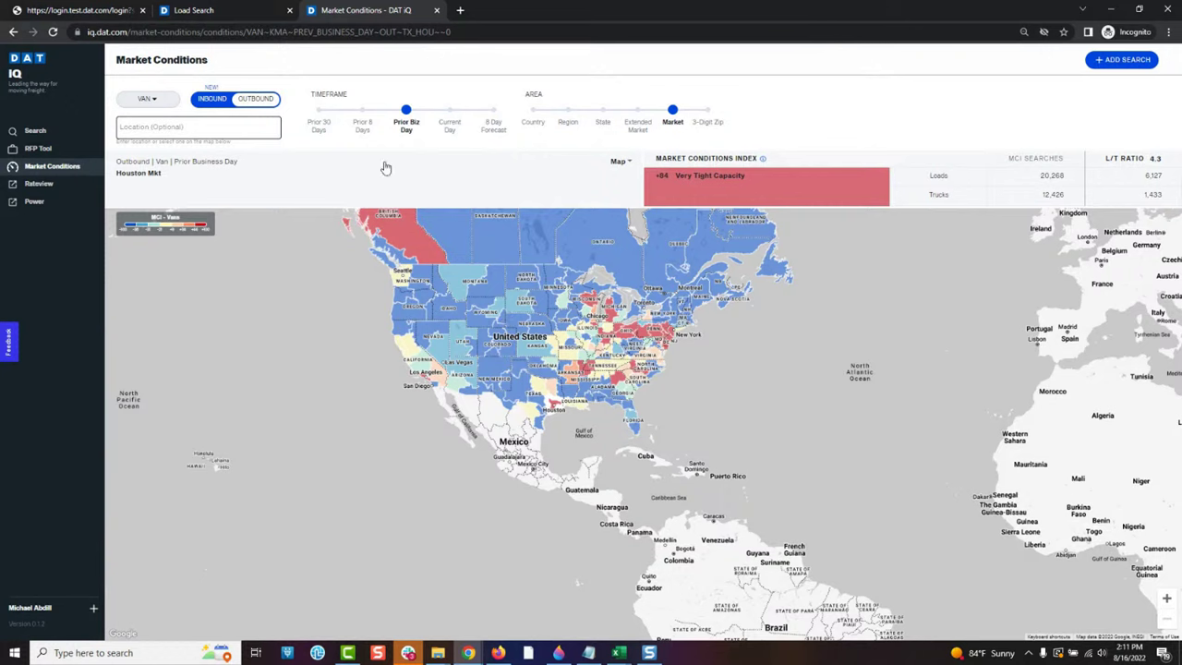
Step: Open the LaneMakers broker activity report from the Atlanta flatbed search and rerun it with Houston, TX as the destination
{"action": "left_click", "coordinate": [262, 14]}
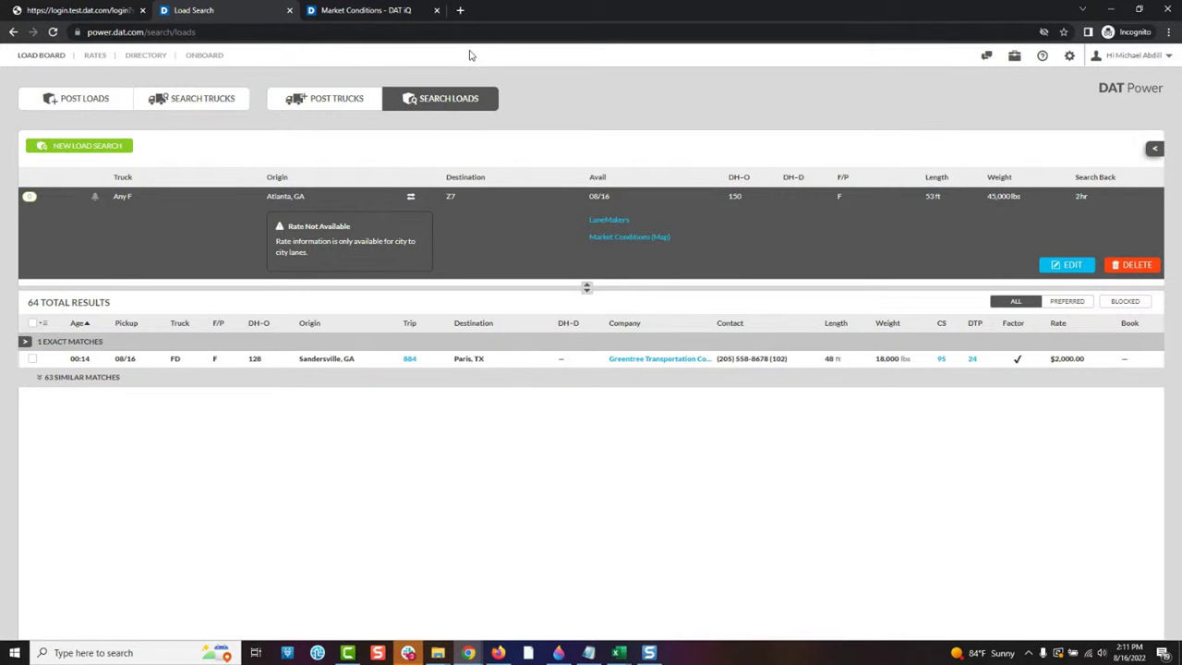
{"action": "left_click", "coordinate": [610, 222]}
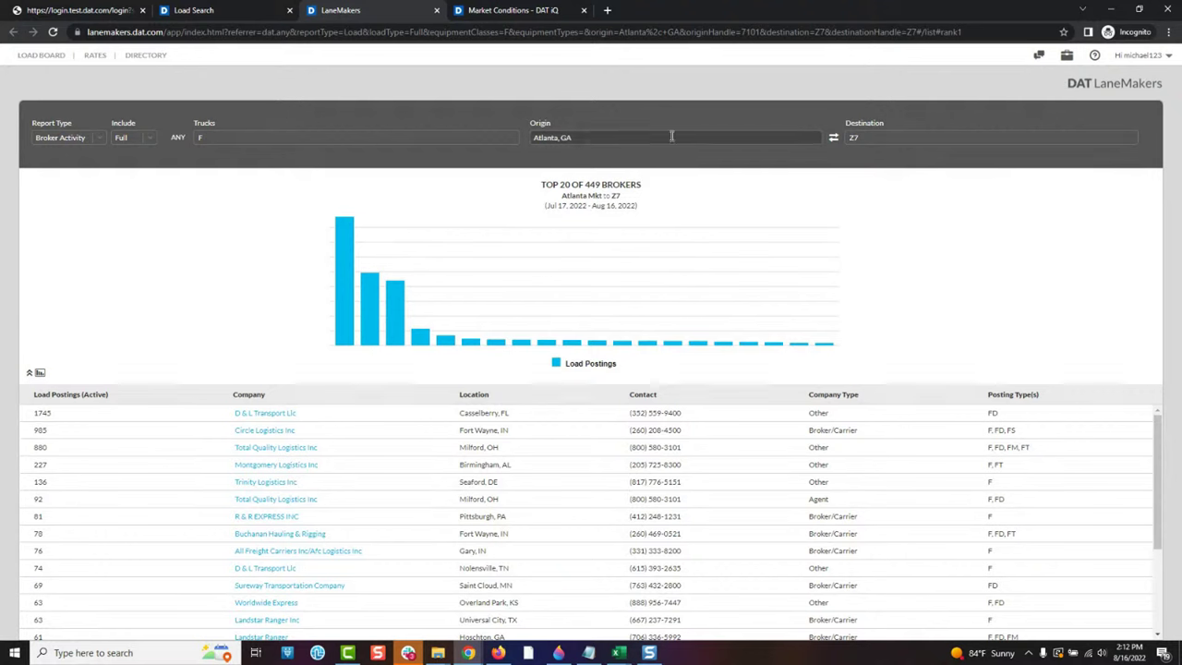
{"action": "left_click", "coordinate": [228, 140]}
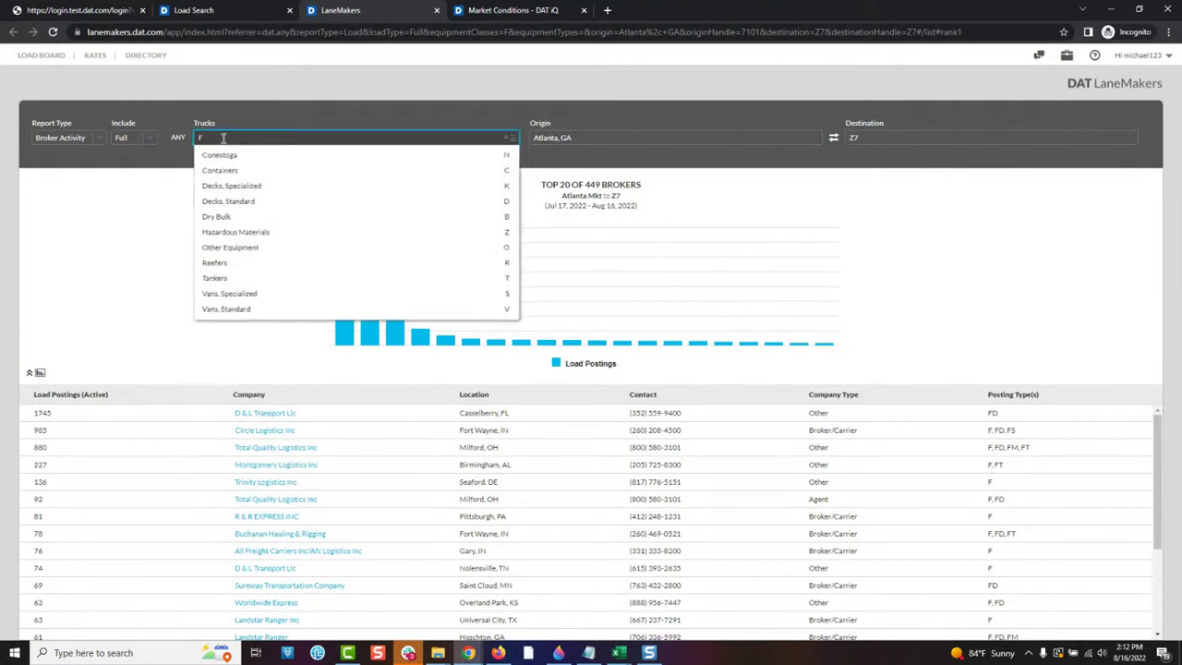
{"action": "left_click_drag", "start_coordinate": [736, 134], "coordinate": [661, 139]}
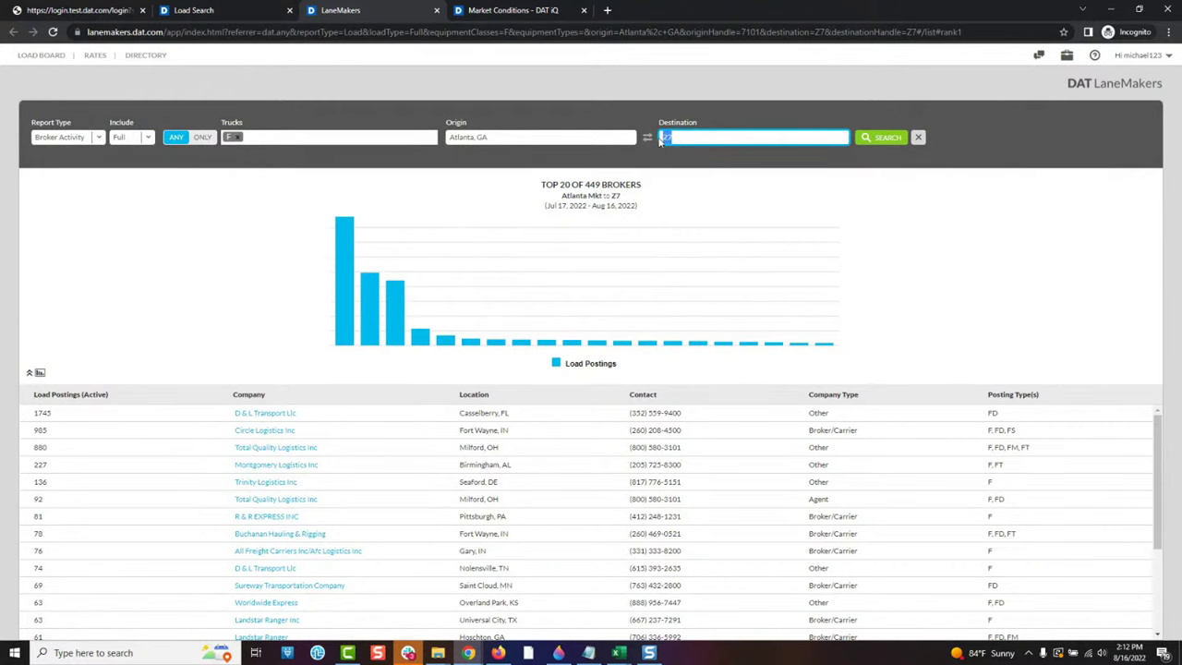
{"action": "type", "text": "houston"}
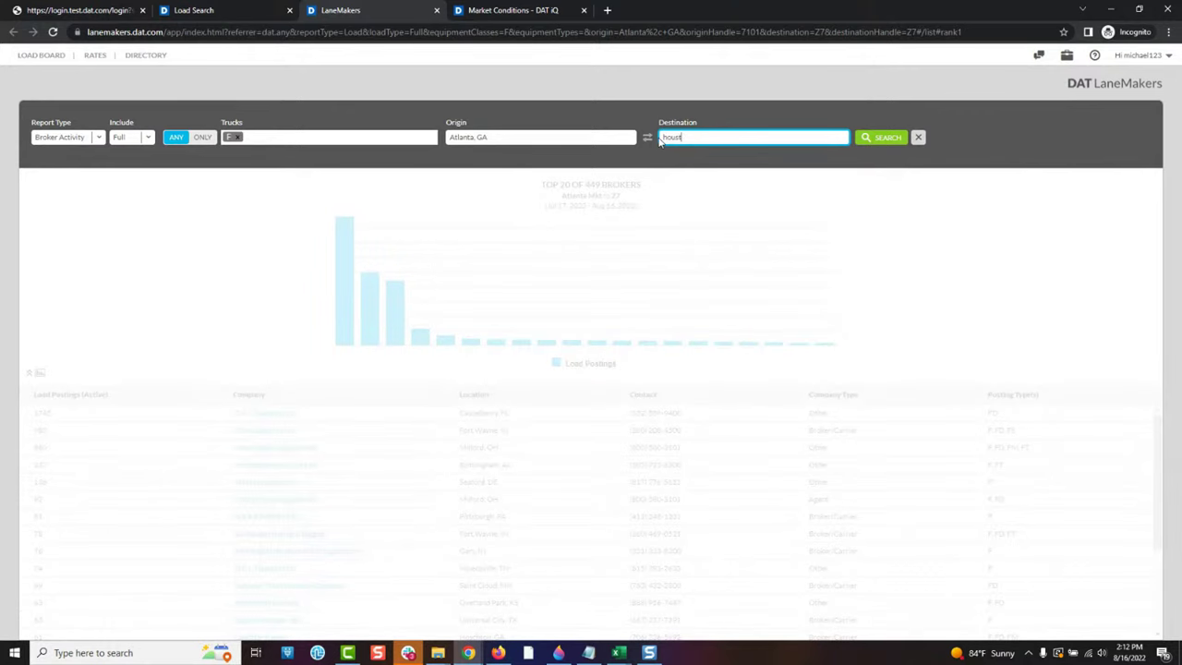
{"action": "left_click", "coordinate": [684, 151]}
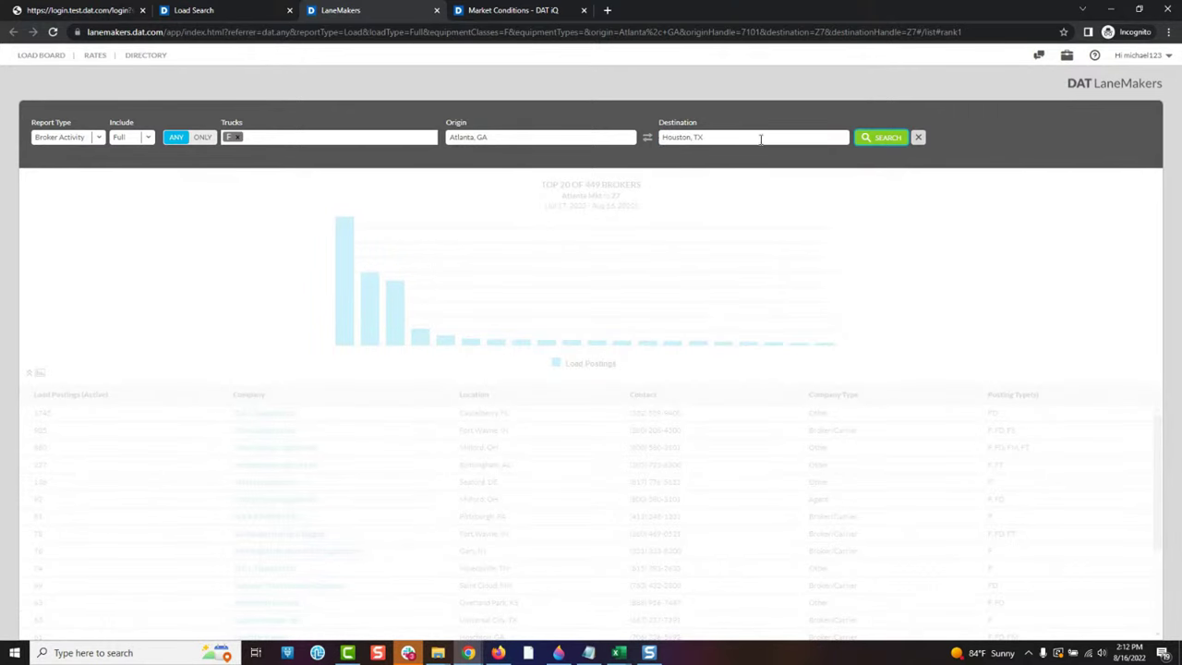
{"action": "left_click", "coordinate": [868, 138]}
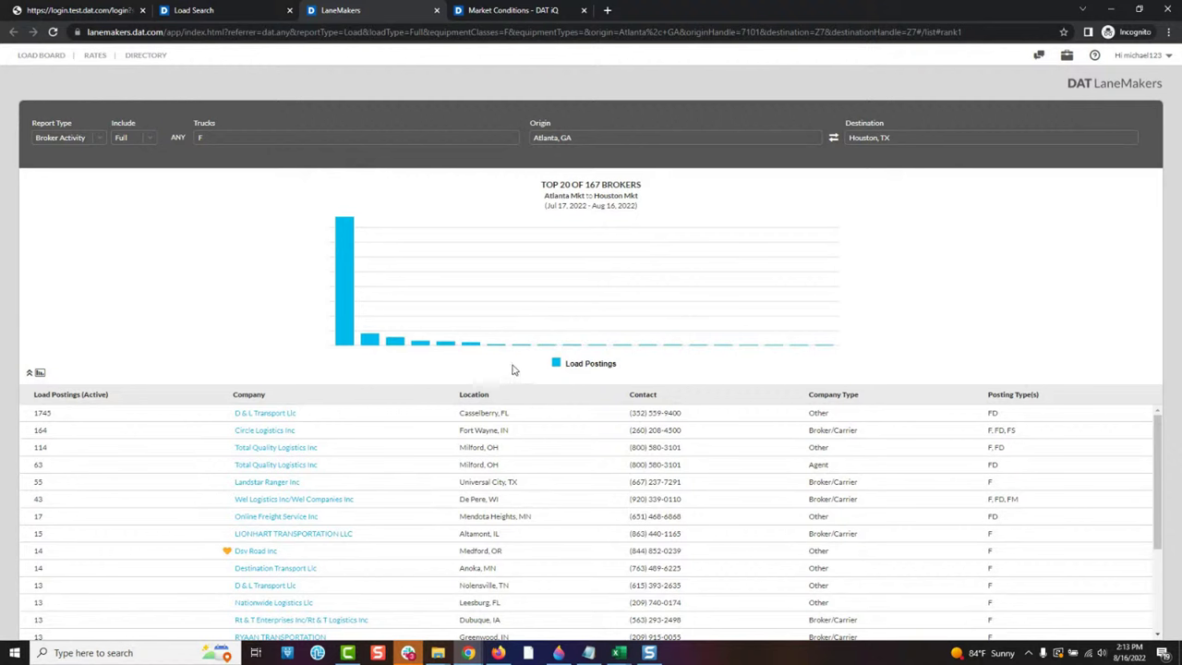
{"action": "mouse_move", "coordinate": [314, 421]}
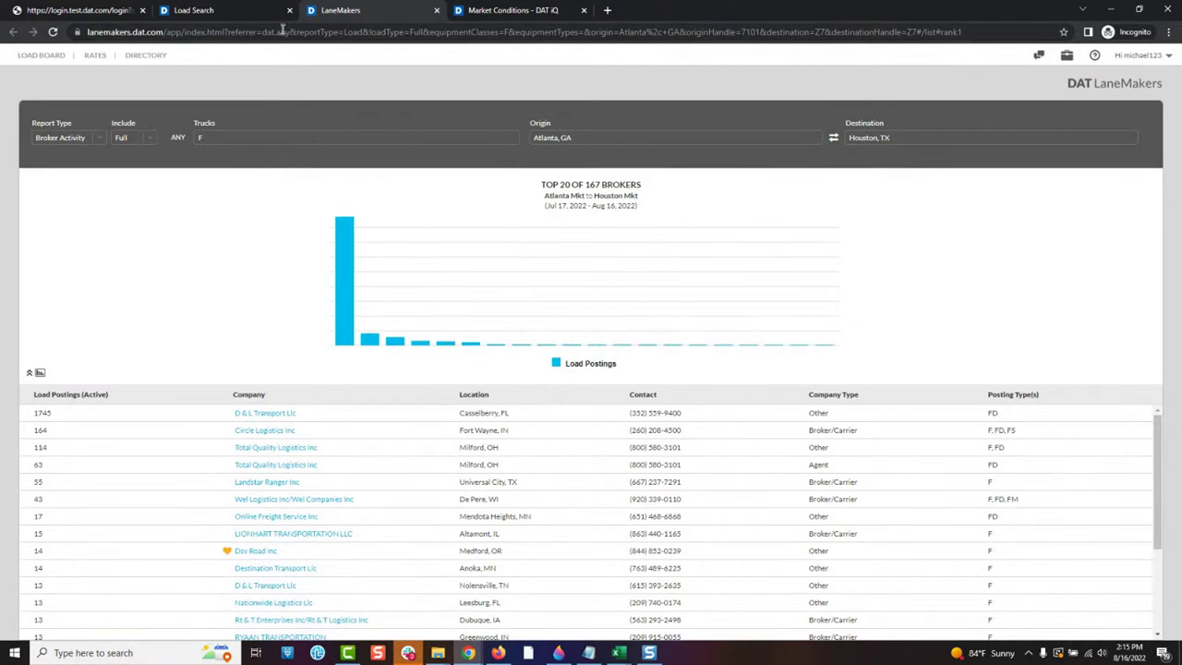
Step: Open one.test.nprod.dat.com in a new browser tab and fill in the saved broker username and password on the login form
{"action": "left_click", "coordinate": [604, 11]}
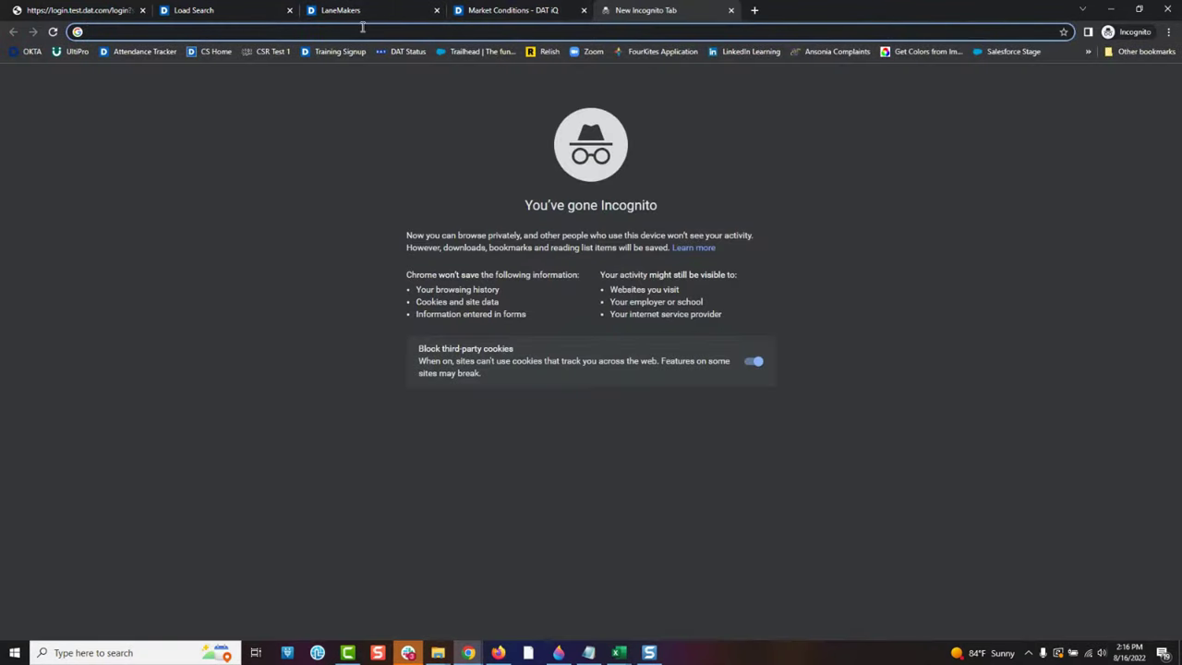
{"action": "type", "text": "one"}
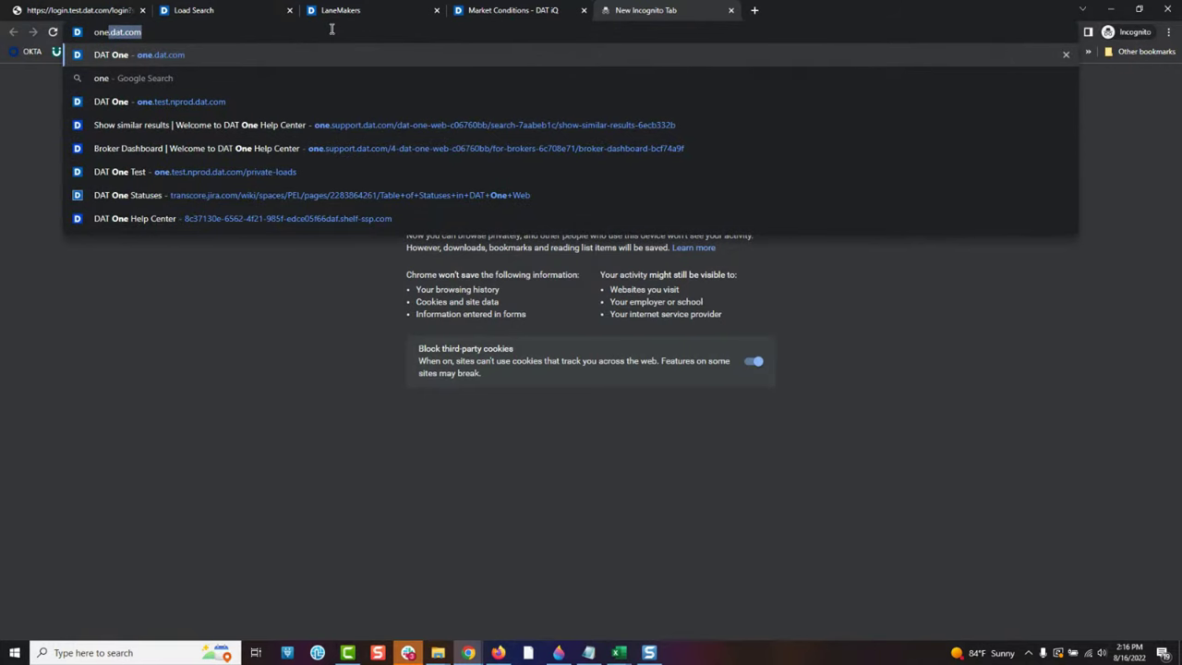
{"action": "type", "text": ".test.nprod"}
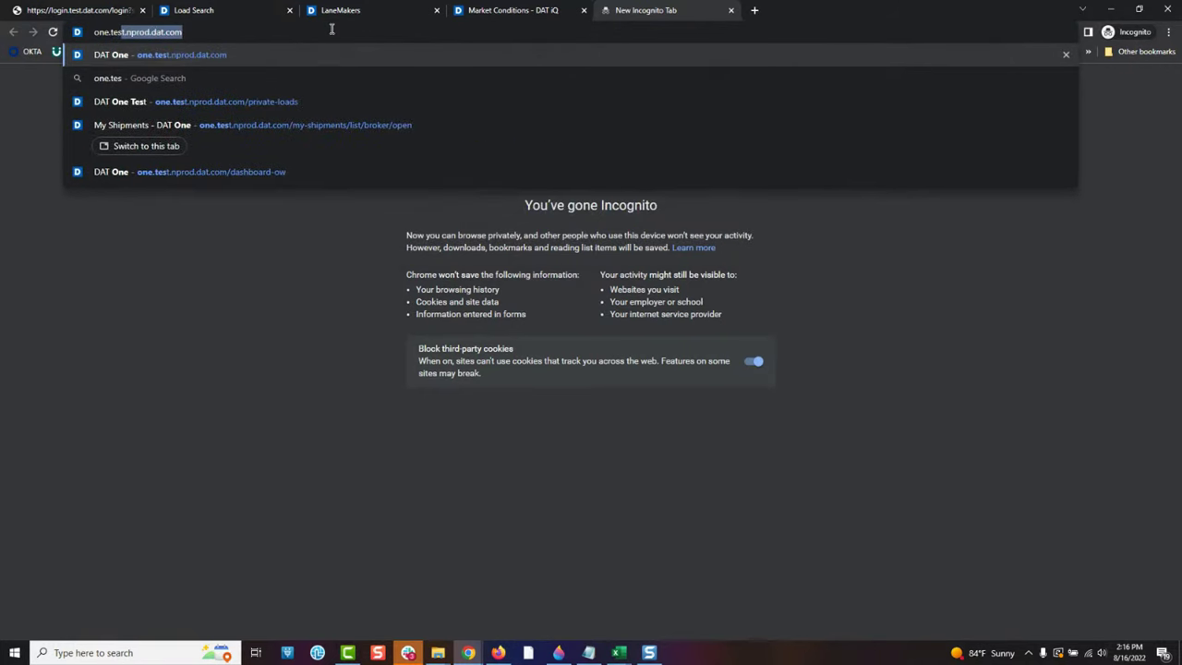
{"action": "key", "text": "Return"}
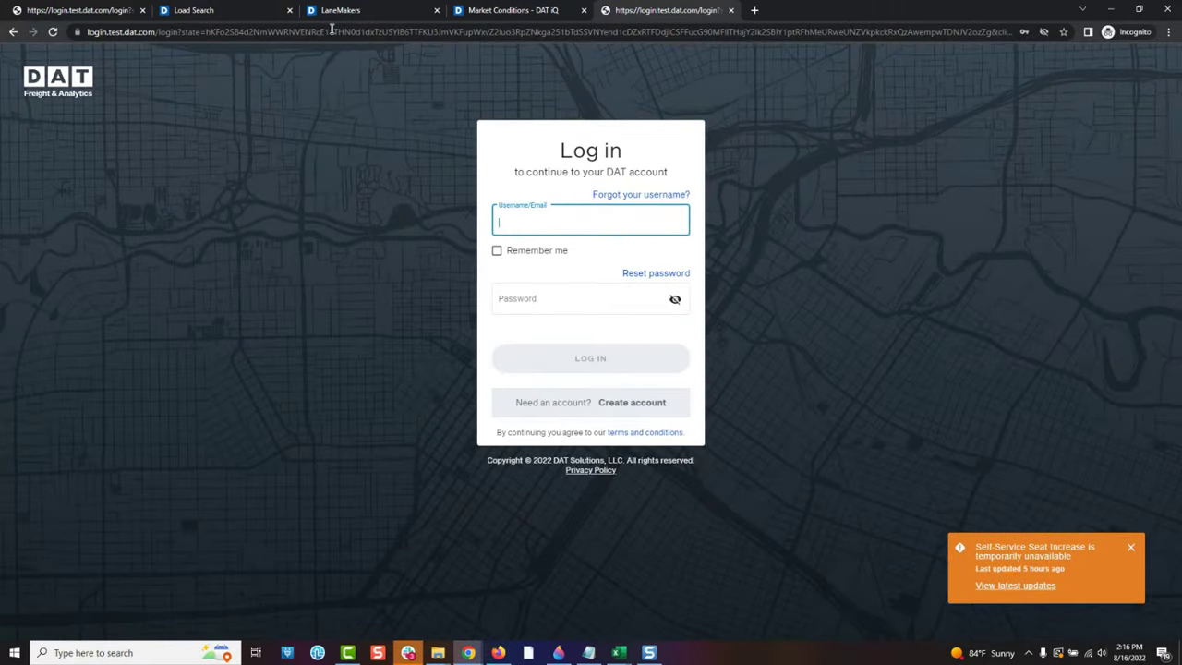
{"action": "type", "text": "ONE"}
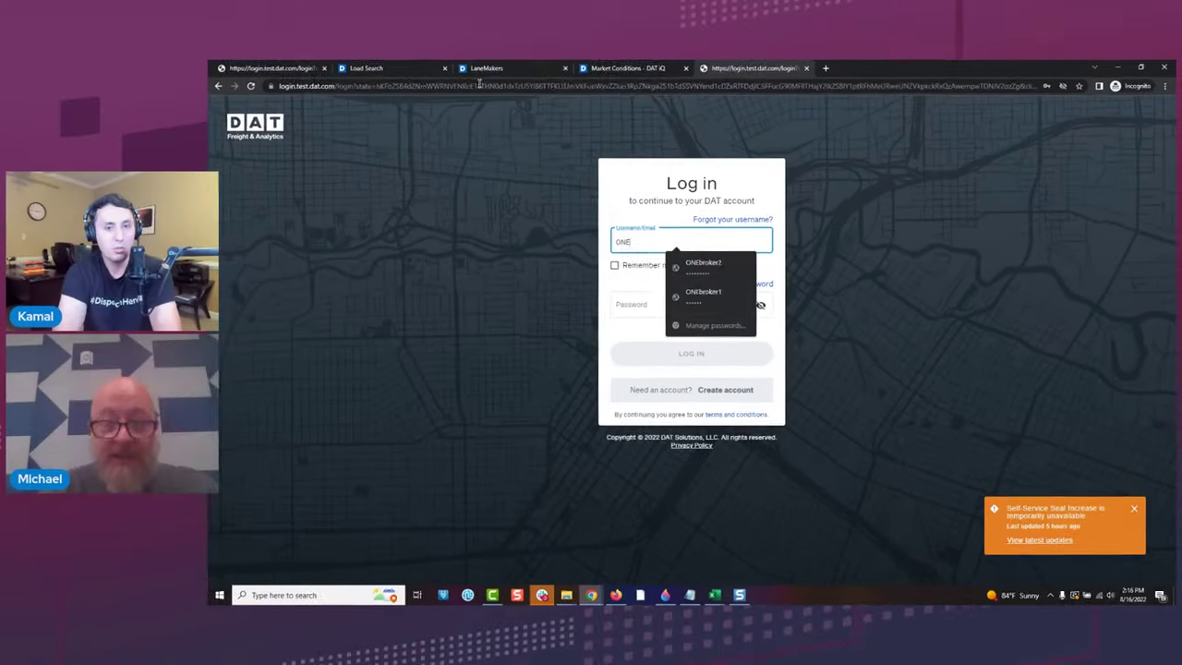
{"action": "key", "text": "Down"}
{"action": "key", "text": "Down"}
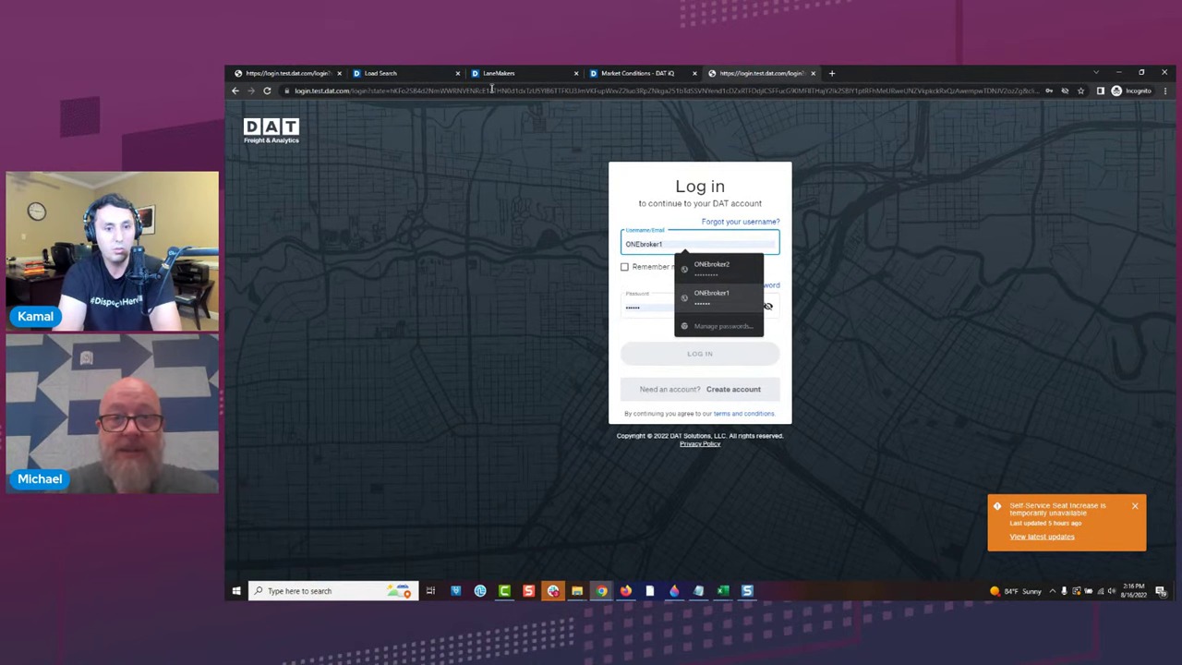
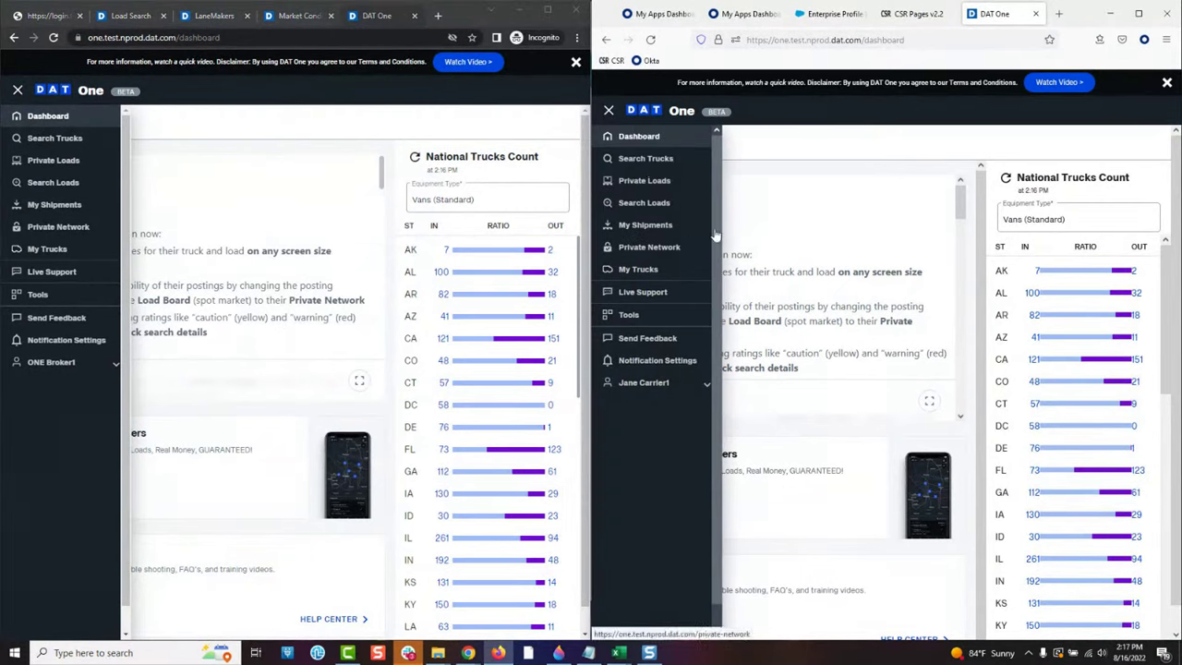
Step: Collapse the navigation menus and dismiss the information banners in both the broker and carrier DAT One windows
{"action": "left_click", "coordinate": [768, 201]}
{"action": "left_click", "coordinate": [196, 174]}
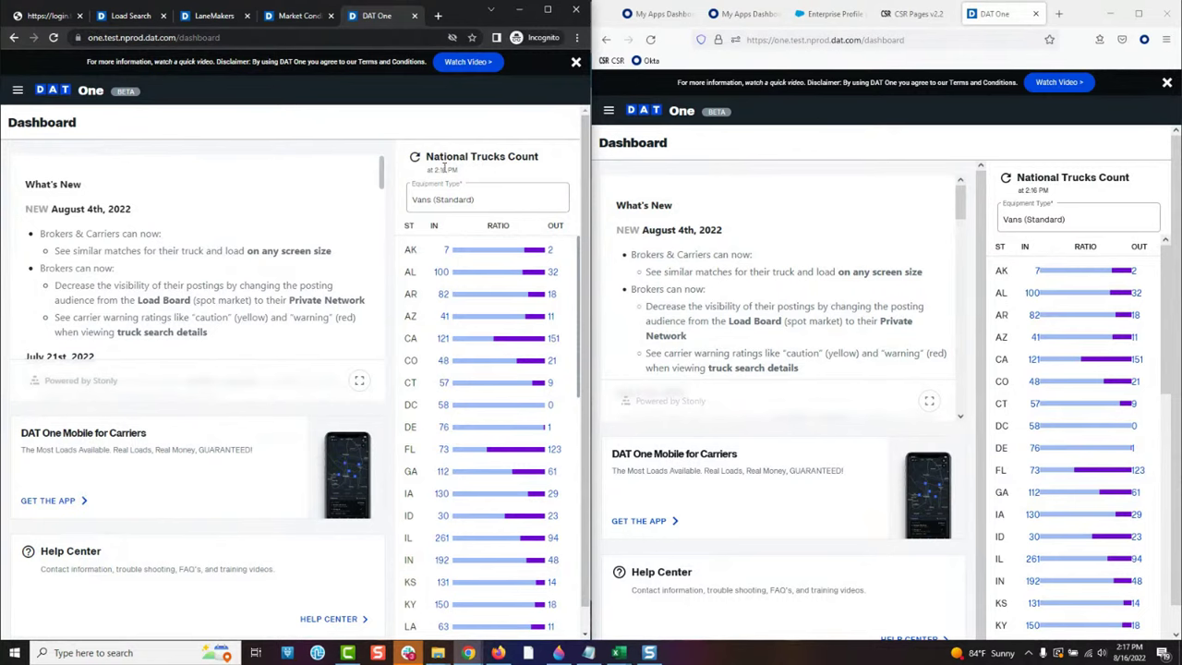
{"action": "left_click", "coordinate": [576, 64]}
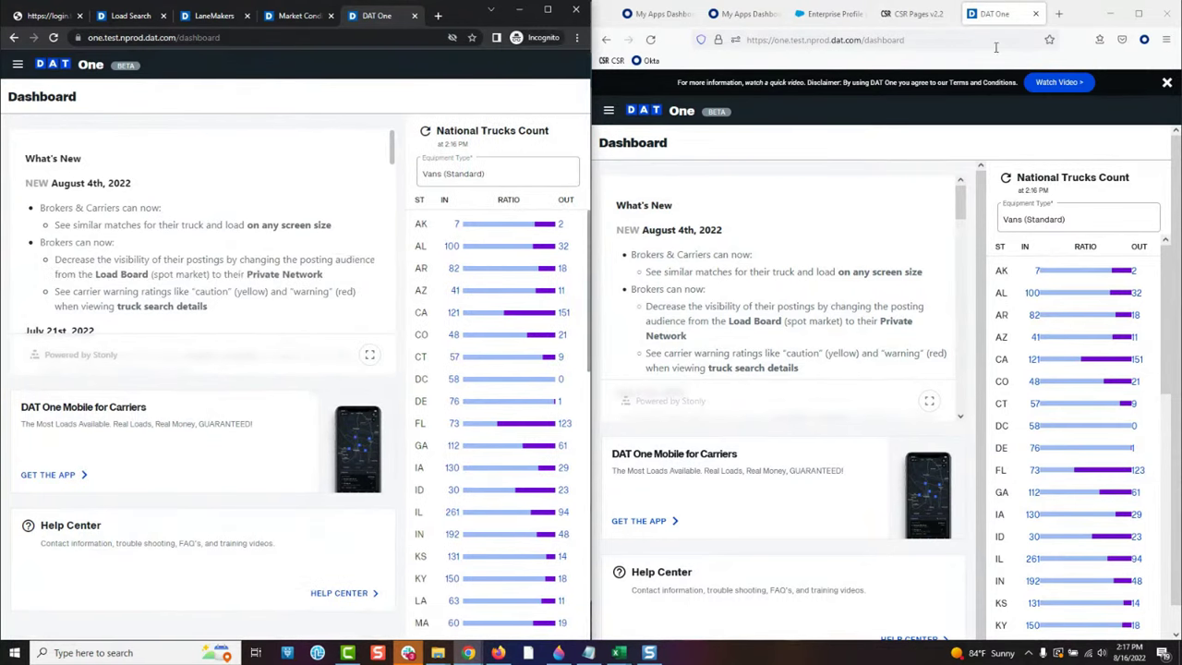
{"action": "left_click", "coordinate": [1166, 85]}
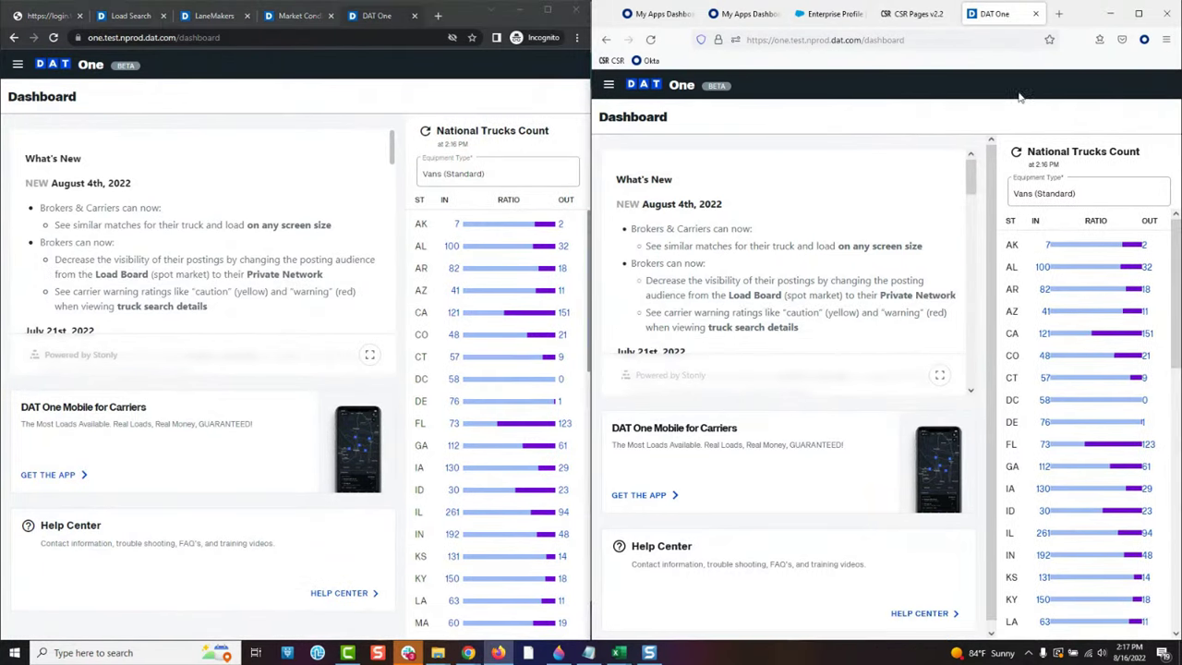
Step: Start a new posting from My Shipments in the broker account
{"action": "left_click", "coordinate": [18, 67]}
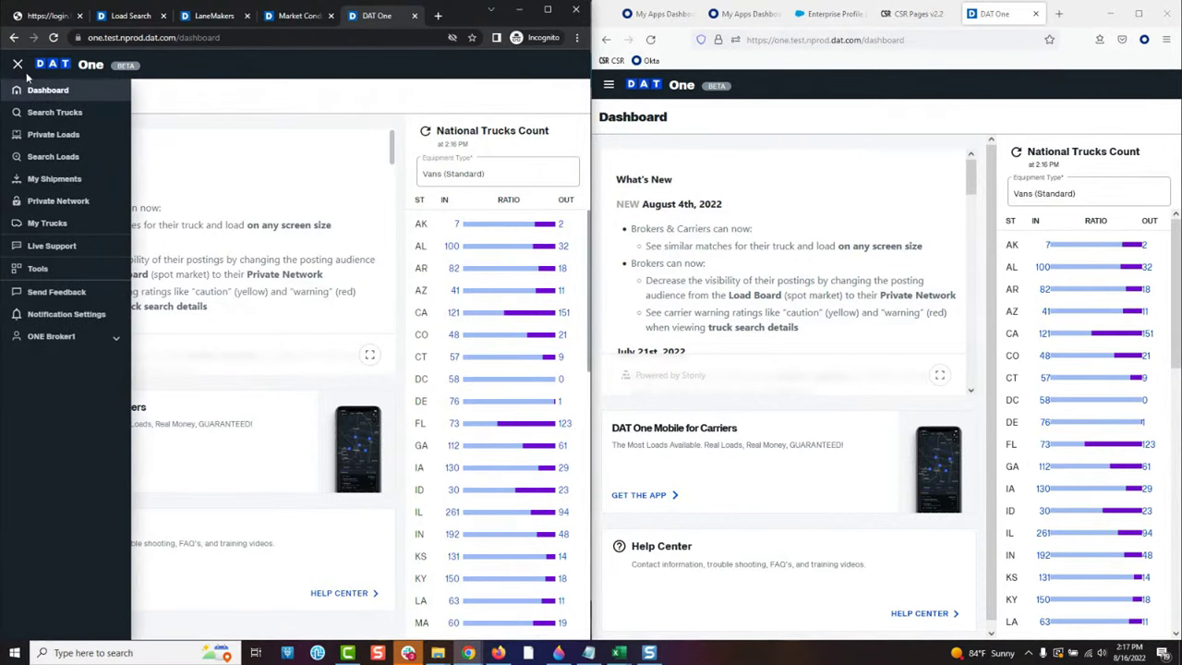
{"action": "left_click", "coordinate": [54, 180]}
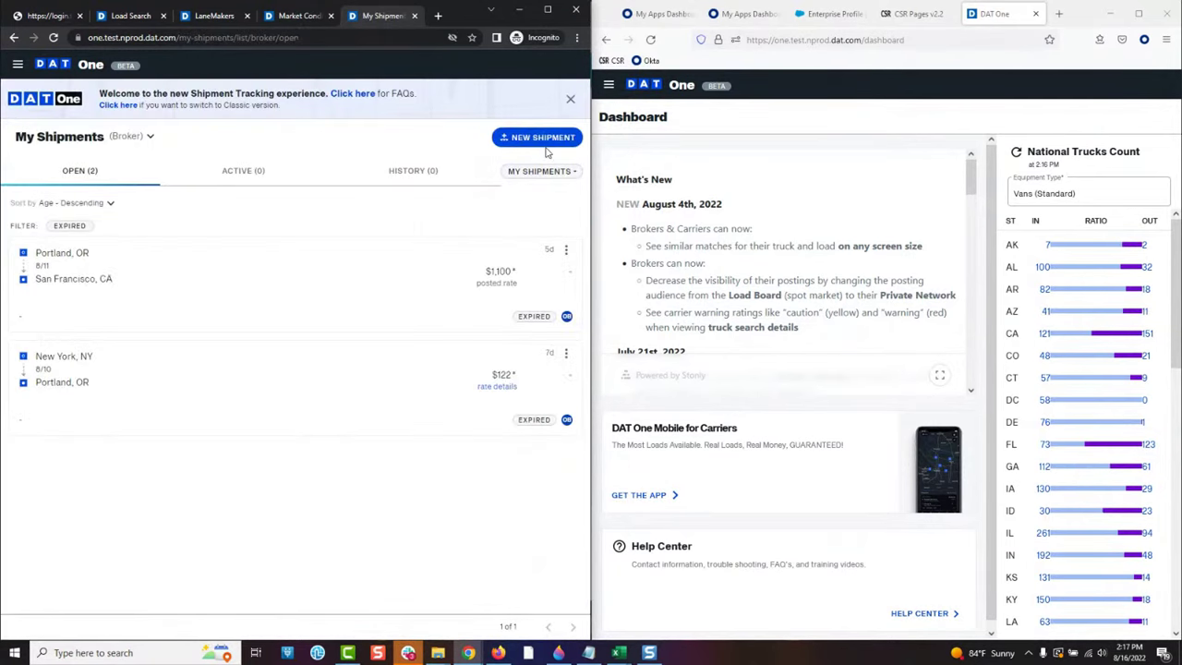
{"action": "left_click", "coordinate": [541, 138]}
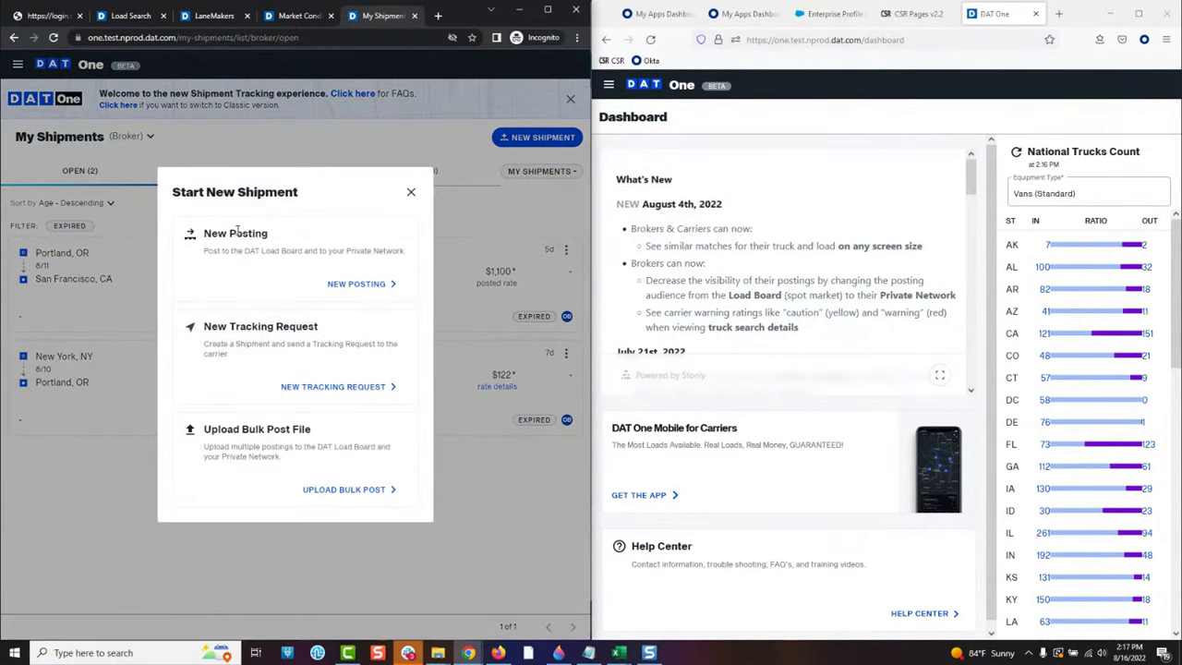
{"action": "left_click", "coordinate": [357, 286]}
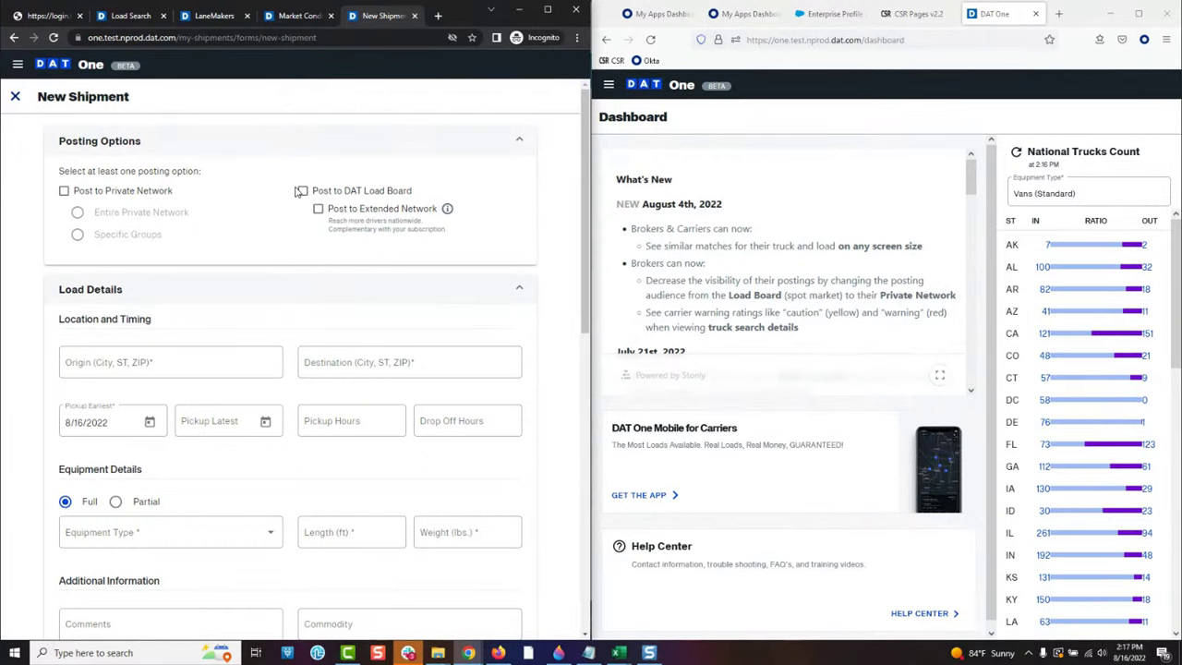
Step: Set the shipment to post only to the entire private network, without the DAT Load Board
{"action": "left_click", "coordinate": [69, 193]}
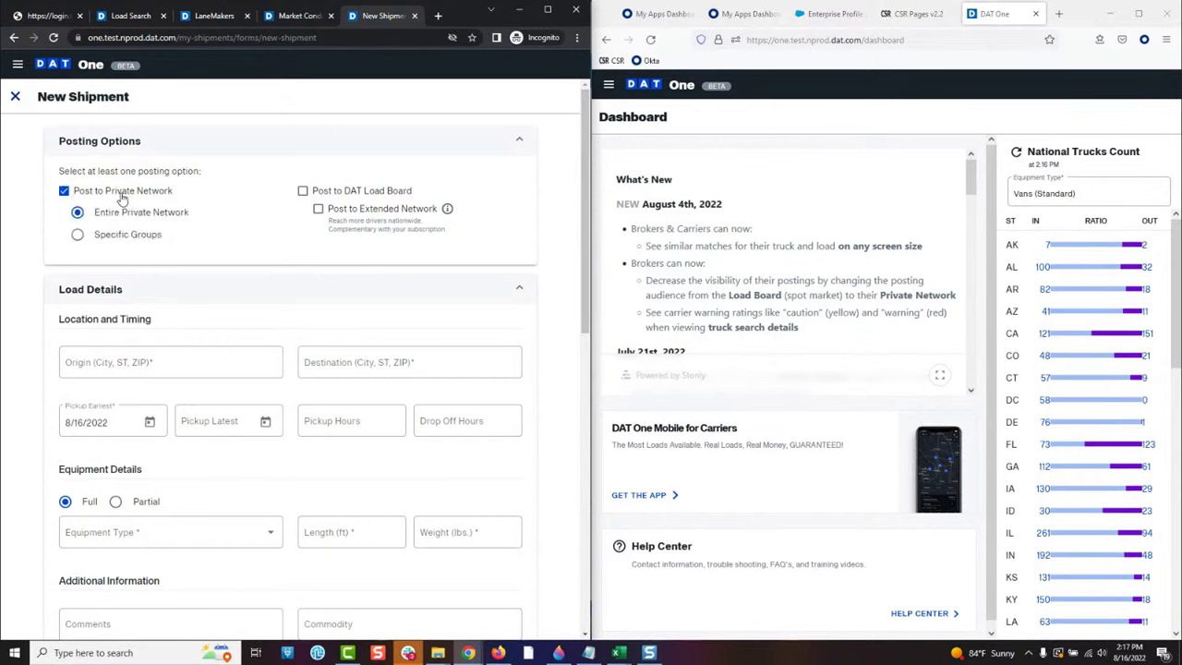
{"action": "left_click", "coordinate": [304, 191]}
{"action": "left_click", "coordinate": [303, 191]}
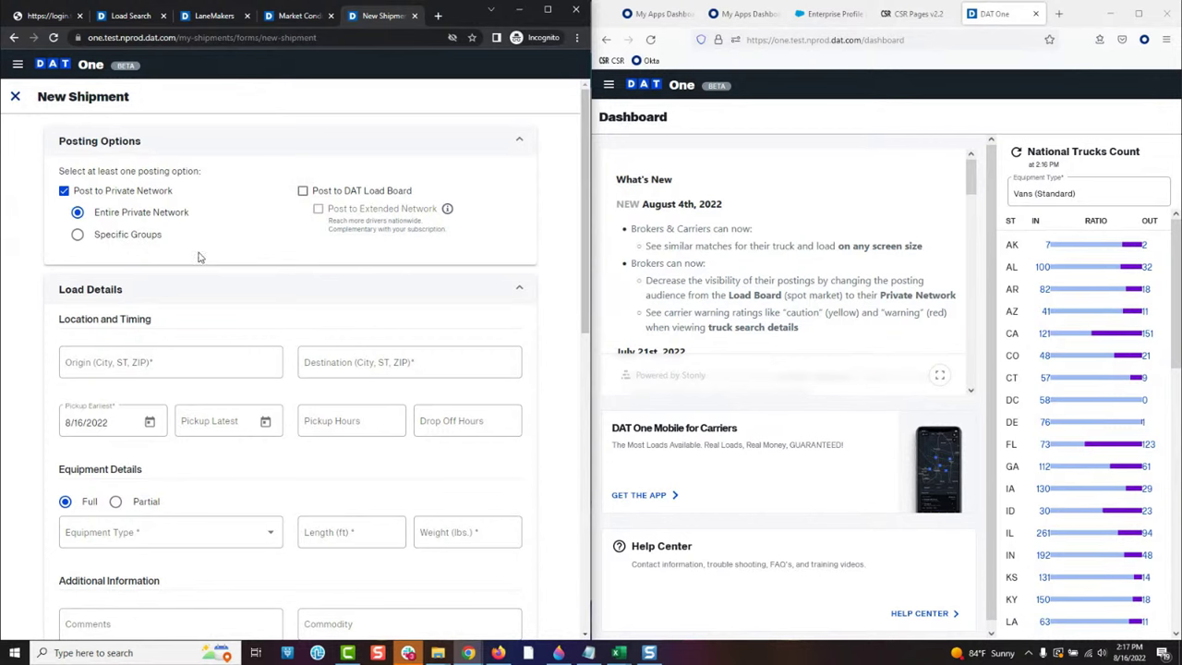
Step: Set the shipment's origin to Houston, TX and its destination to Atlanta, GA
{"action": "left_click", "coordinate": [175, 362]}
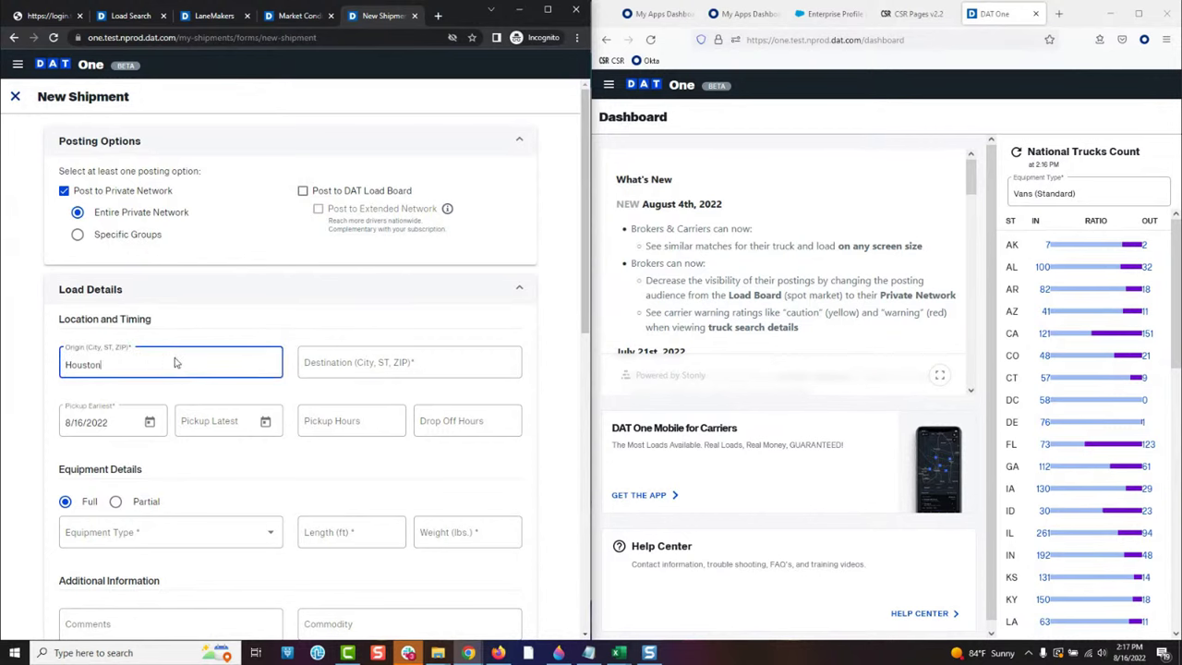
{"action": "key", "text": "Tab"}
{"action": "type", "text": "Atlanta"}
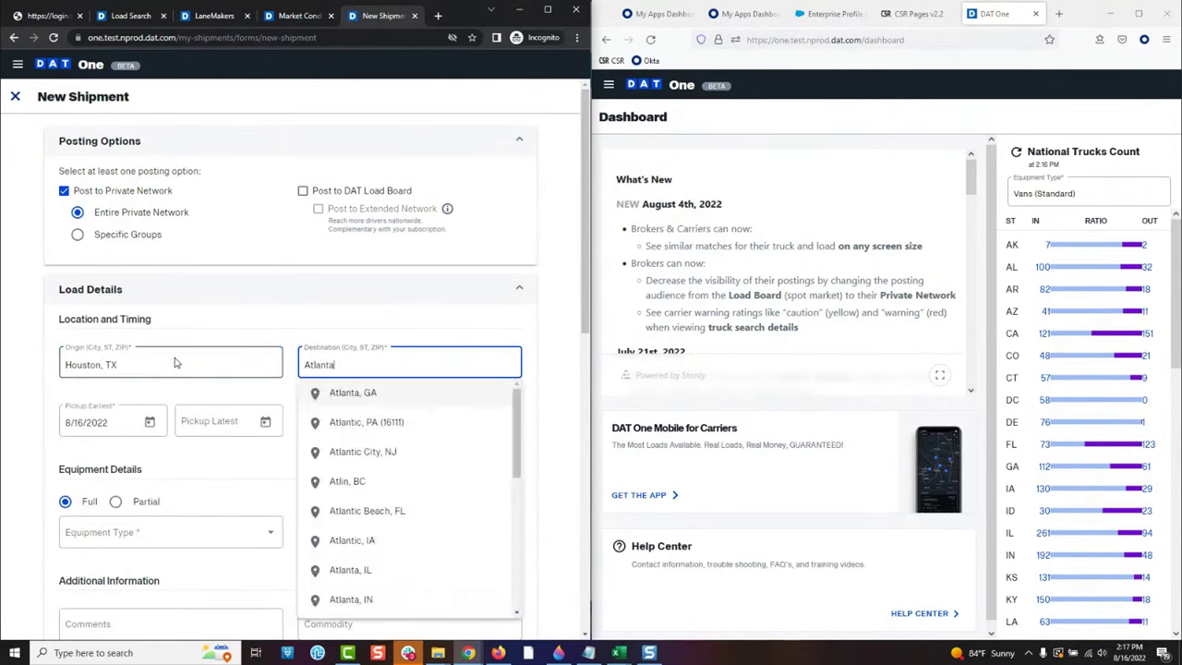
{"action": "left_click", "coordinate": [194, 476]}
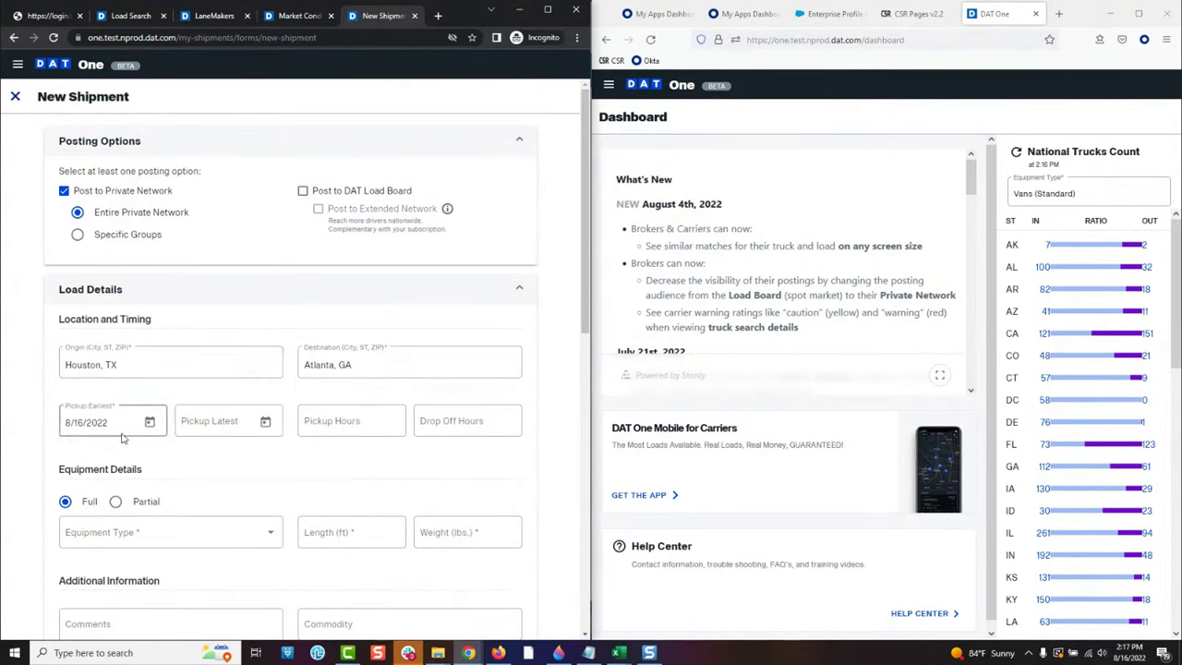
{"action": "left_click", "coordinate": [356, 425]}
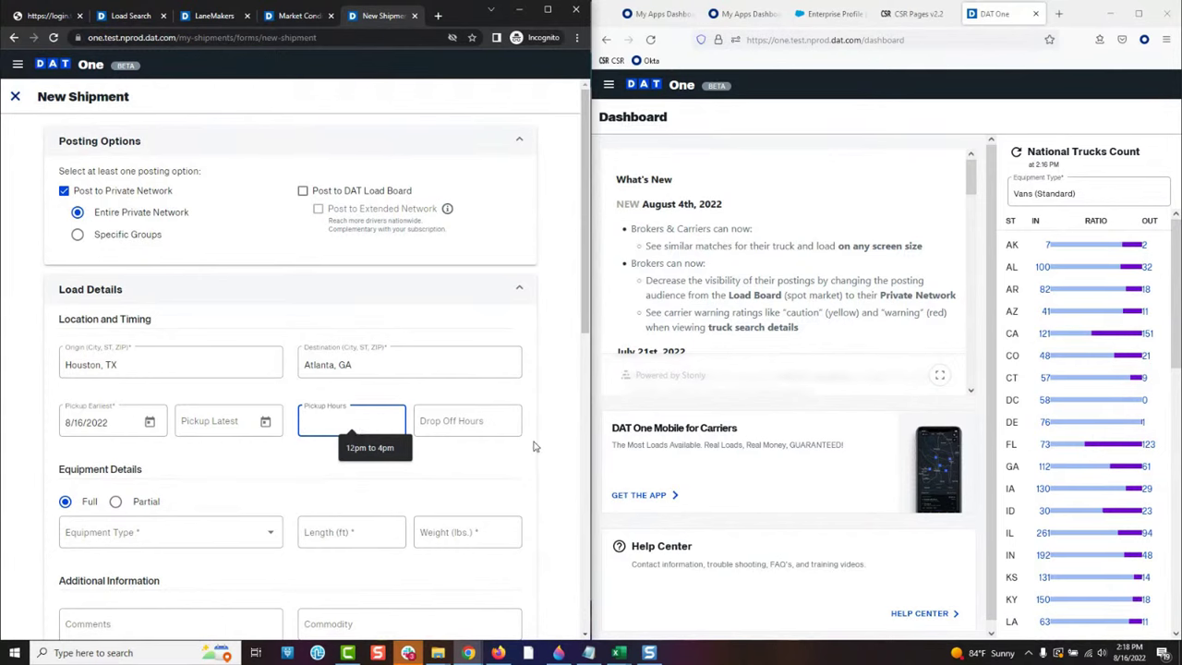
Step: Set the shipment's equipment type to Flatbed, with a length of 53 ft and a weight of 35000 lbs
{"action": "left_click", "coordinate": [214, 533]}
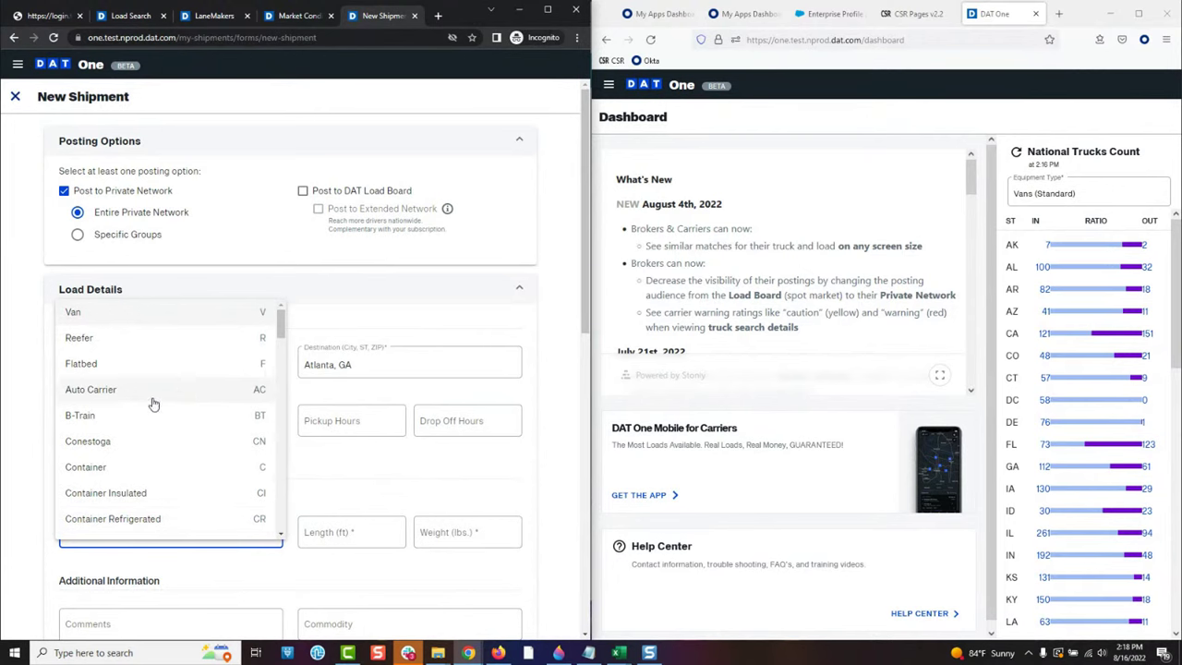
{"action": "left_click", "coordinate": [153, 363]}
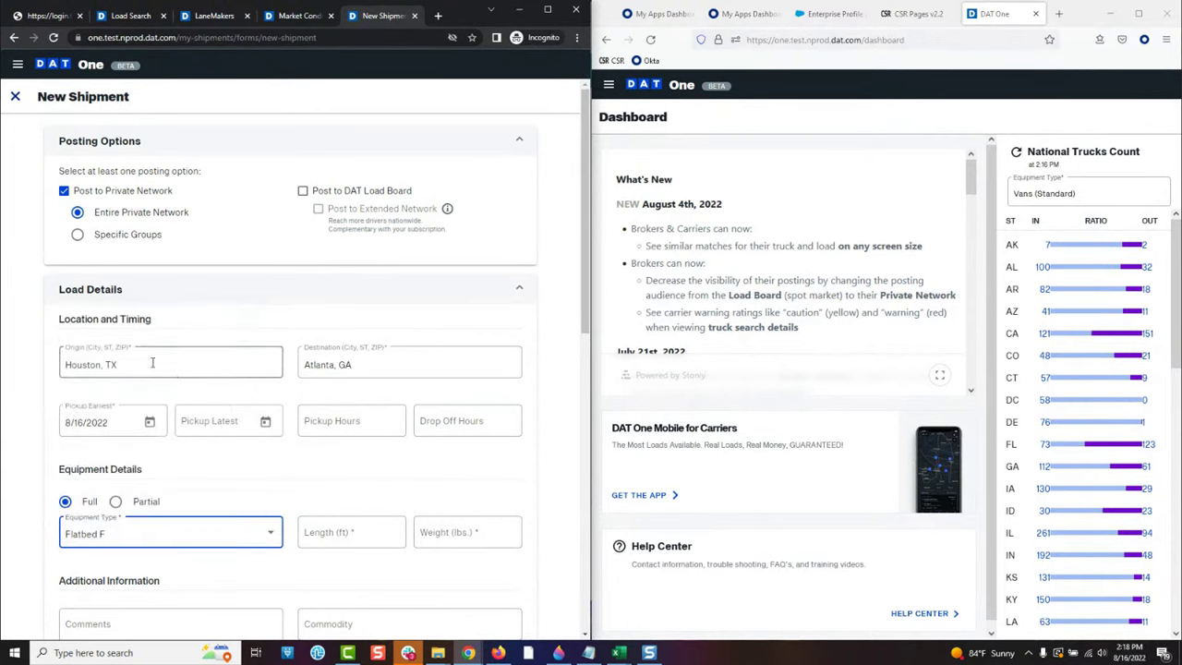
{"action": "left_click", "coordinate": [357, 532]}
{"action": "type", "text": "53"}
{"action": "key", "text": "Tab"}
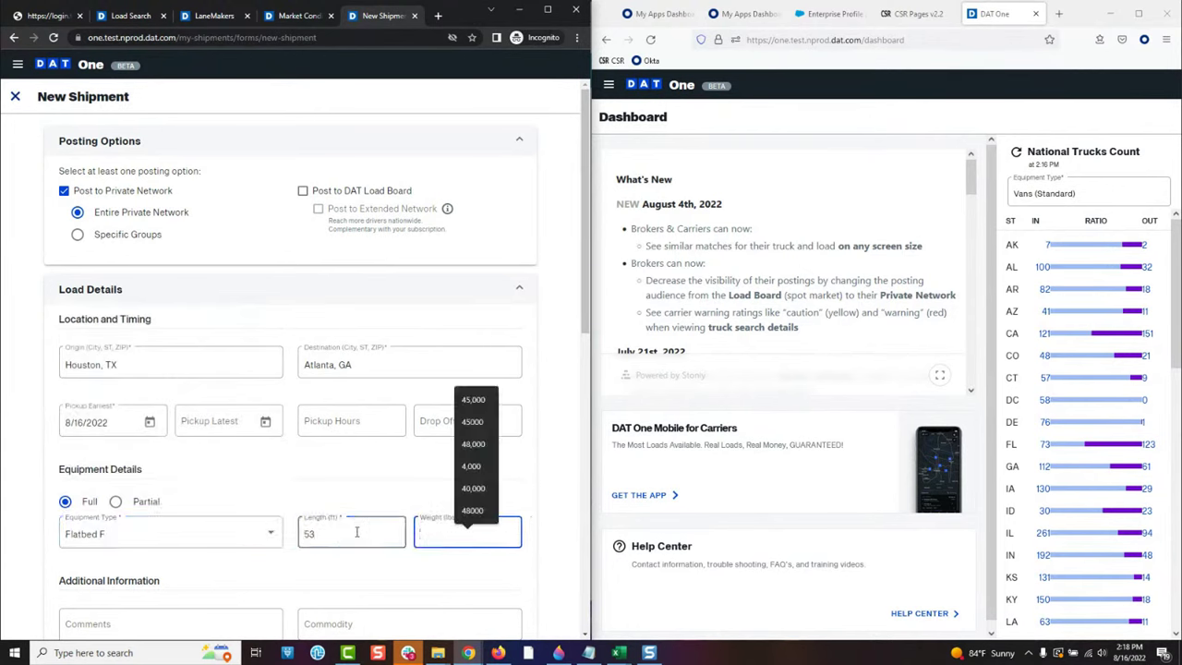
{"action": "type", "text": "35000"}
Step: Allow carriers to book the shipment instantly and enable bids from the private network
{"action": "scroll", "coordinate": [364, 517], "scroll_direction": "down", "scroll_amount": 3}
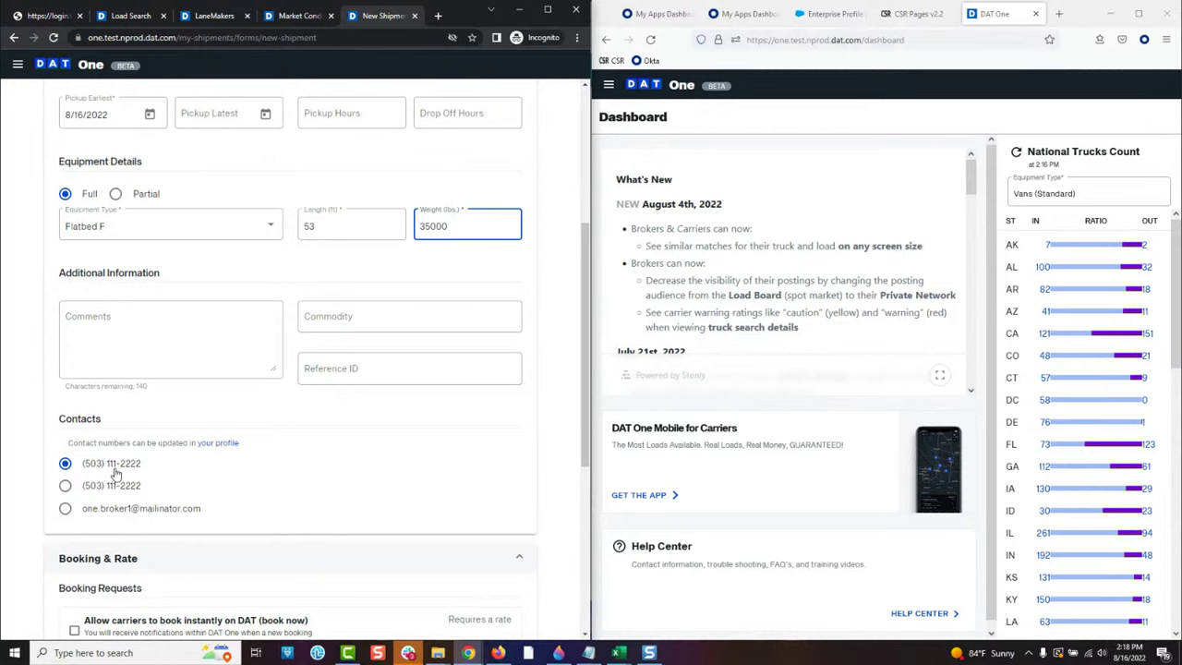
{"action": "scroll", "coordinate": [116, 474], "scroll_direction": "down", "scroll_amount": 3}
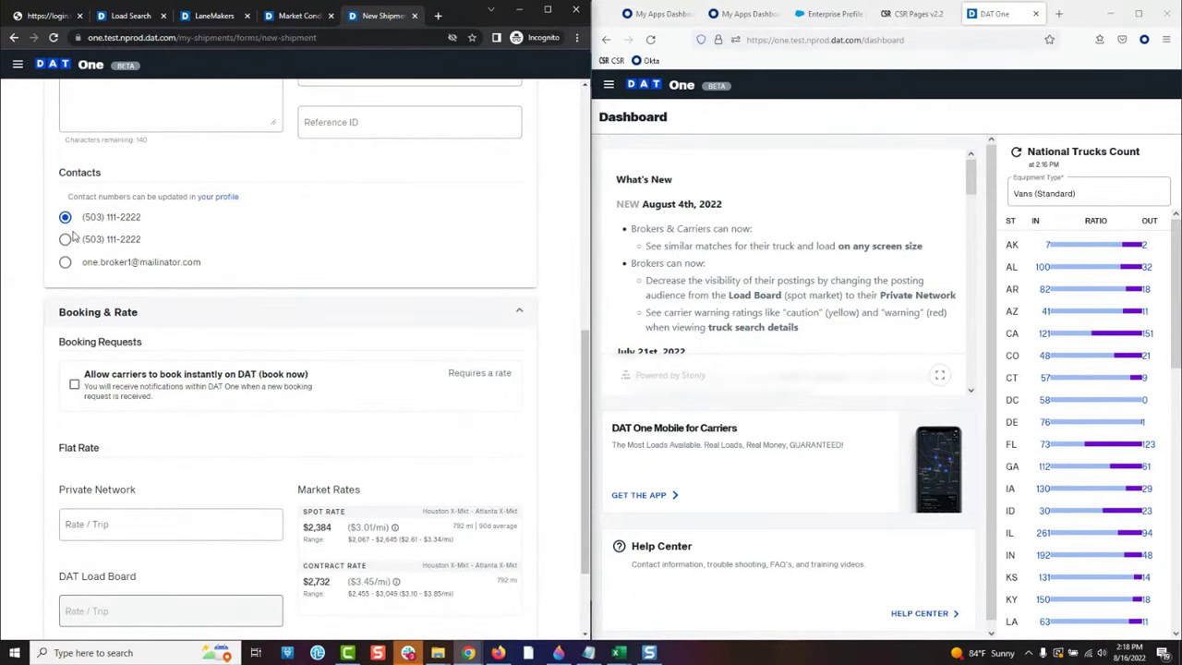
{"action": "left_click", "coordinate": [74, 384]}
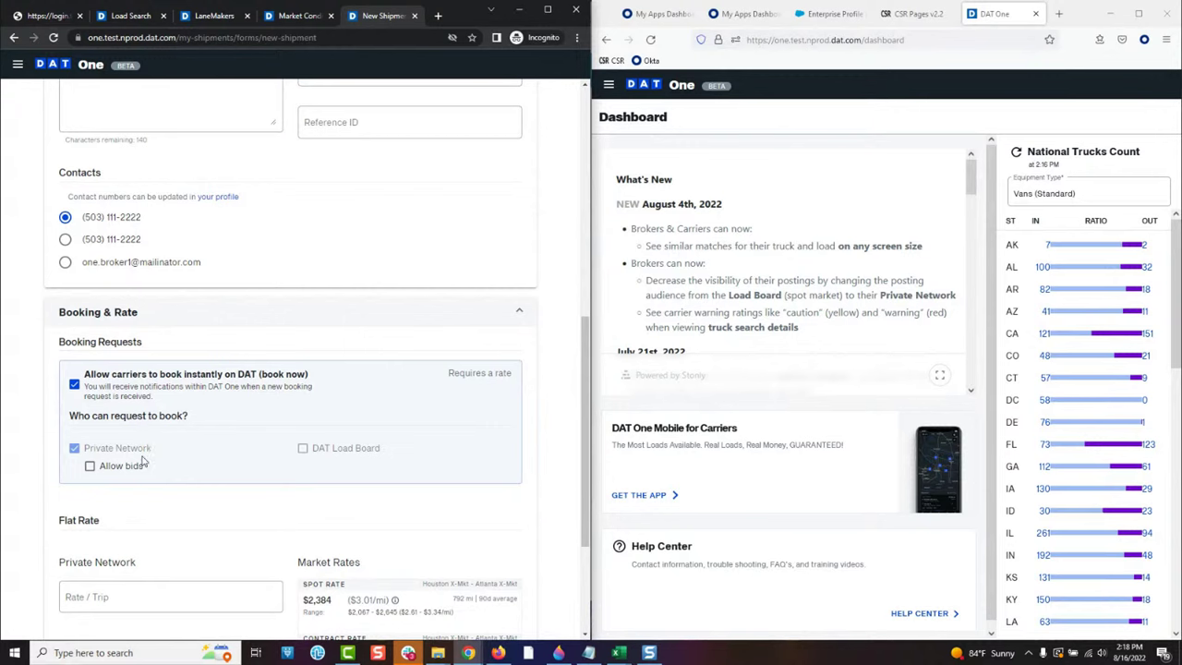
{"action": "left_click", "coordinate": [89, 465]}
{"action": "scroll", "coordinate": [409, 468], "scroll_direction": "down", "scroll_amount": 1}
{"action": "scroll", "coordinate": [351, 471], "scroll_direction": "down", "scroll_amount": 1}
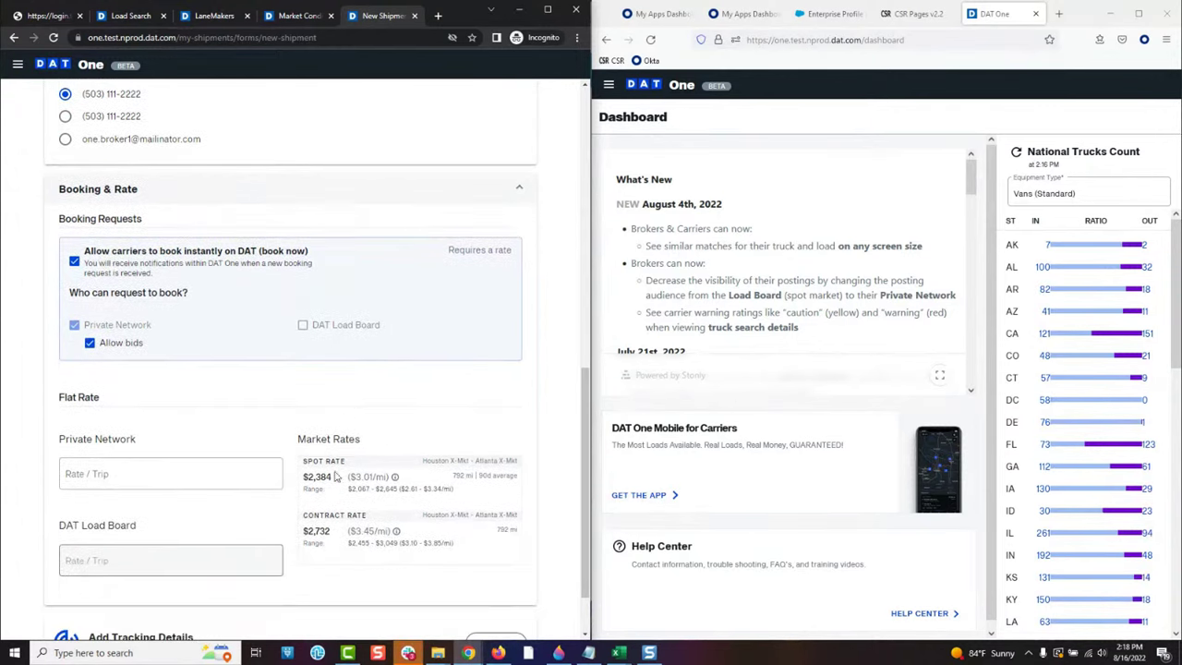
Step: Set the shipment's private network flat rate to $2000 per trip and post the shipment
{"action": "left_click", "coordinate": [145, 476]}
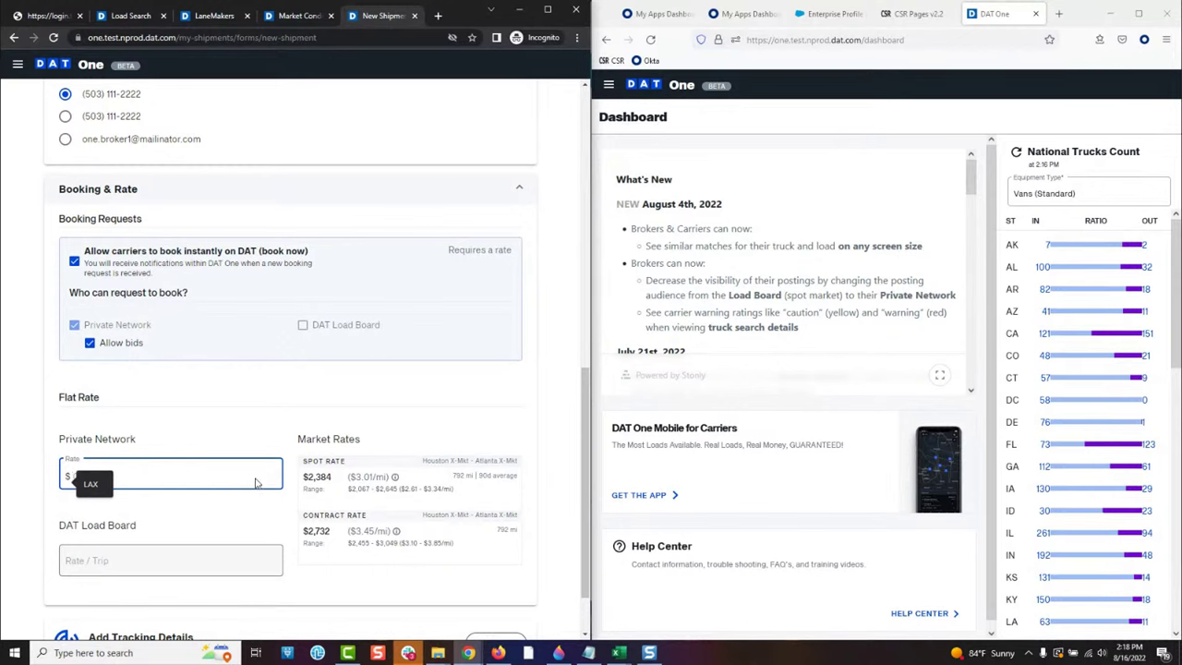
{"action": "key", "text": "BackSpace"}
{"action": "type", "text": "$"}
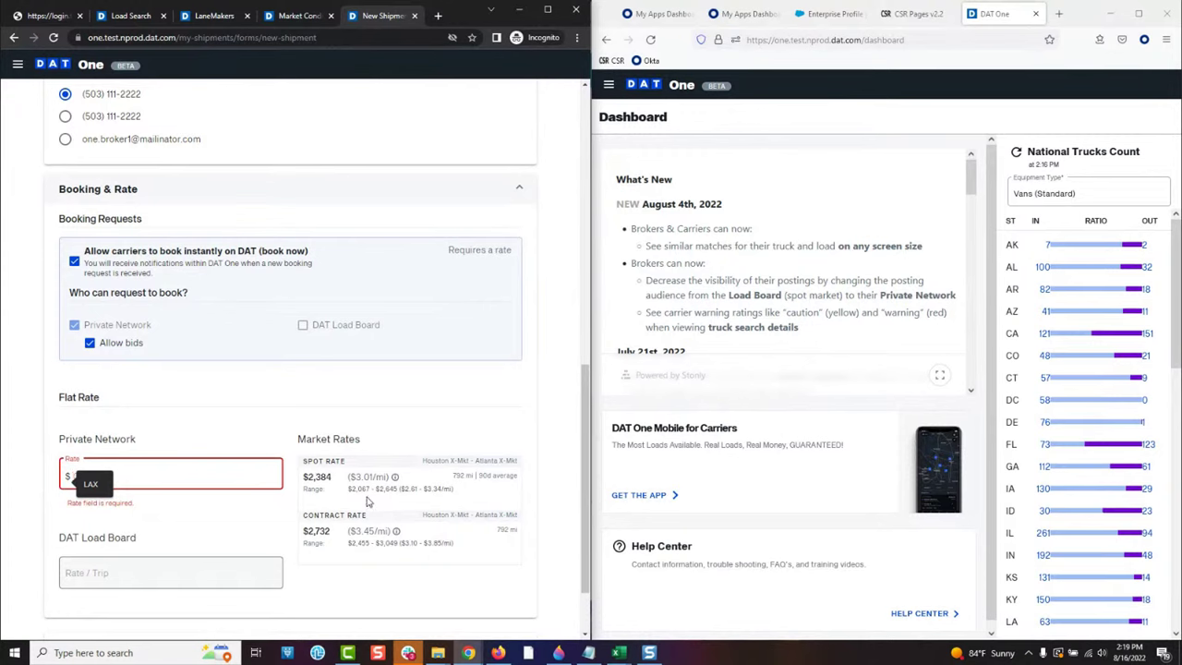
{"action": "left_click_drag", "start_coordinate": [333, 478], "coordinate": [304, 480]}
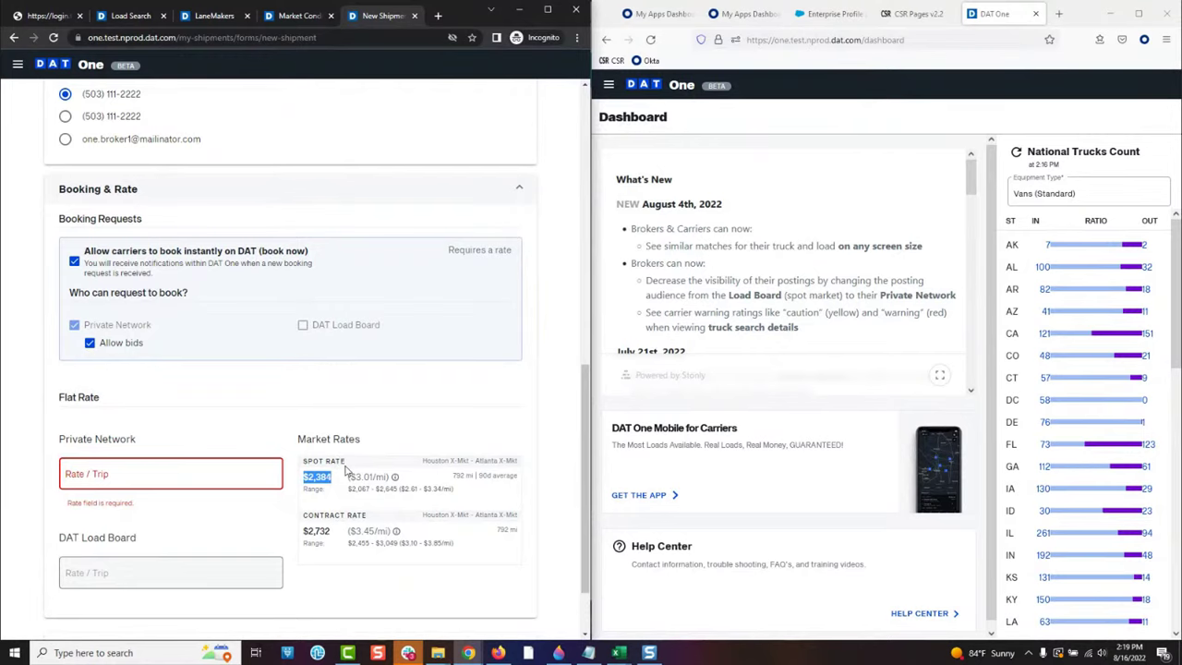
{"action": "scroll", "coordinate": [346, 471], "scroll_direction": "up", "scroll_amount": 10}
{"action": "scroll", "coordinate": [347, 471], "scroll_direction": "down", "scroll_amount": 5}
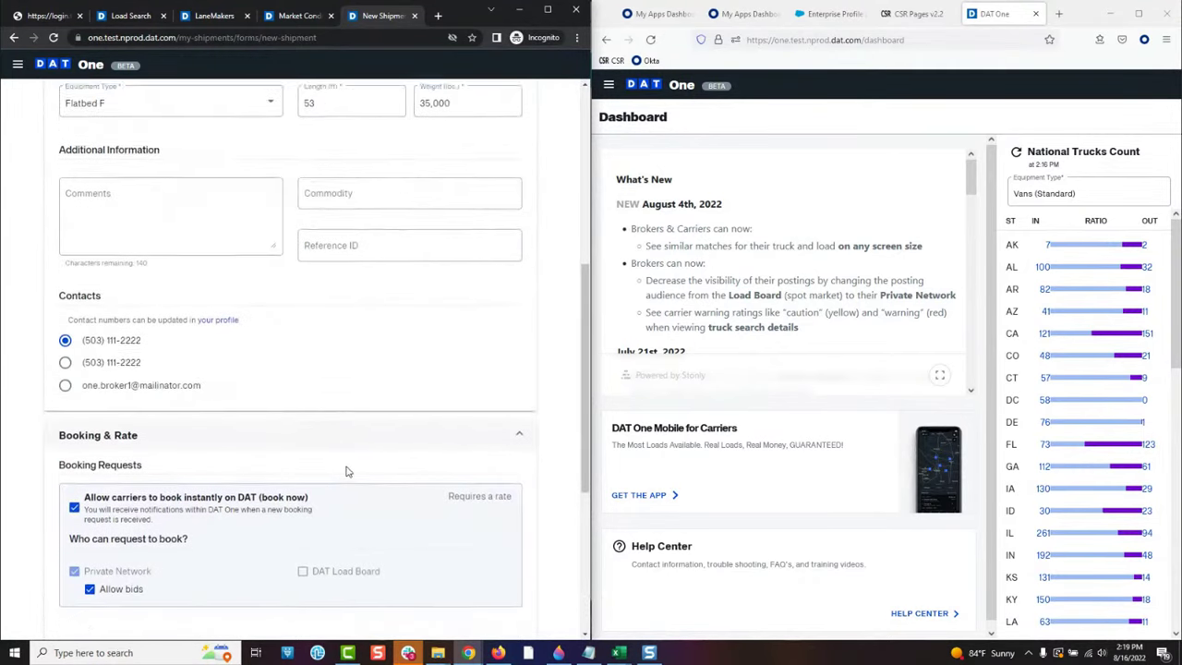
{"action": "scroll", "coordinate": [347, 471], "scroll_direction": "down", "scroll_amount": 3}
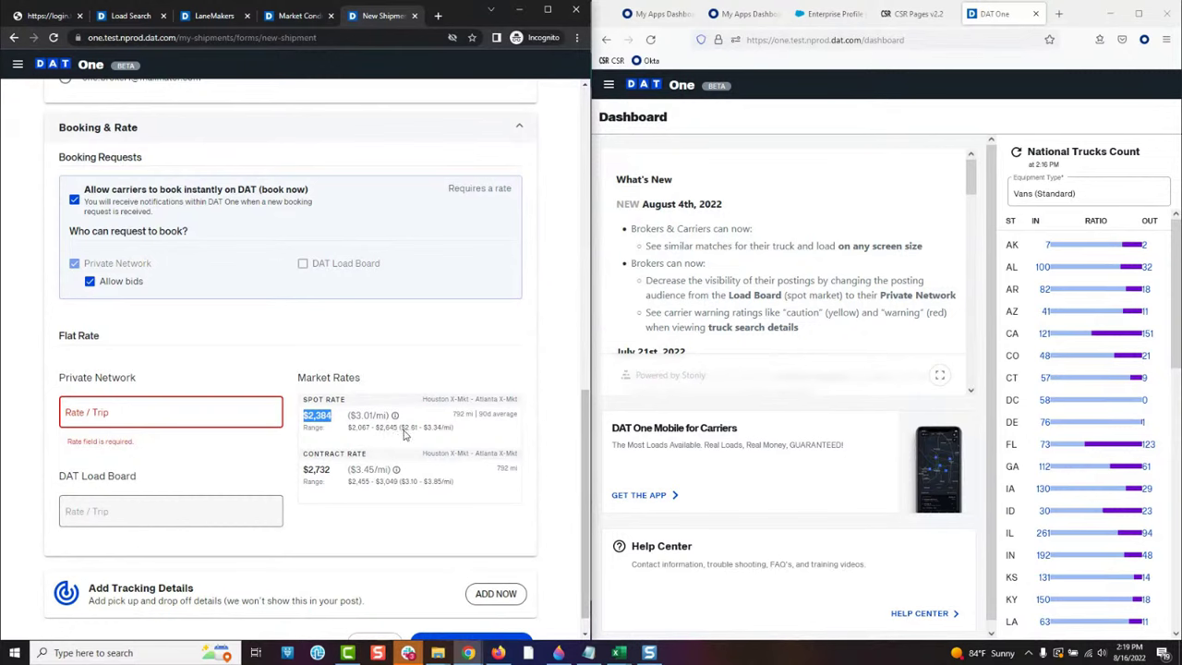
{"action": "left_click", "coordinate": [225, 414]}
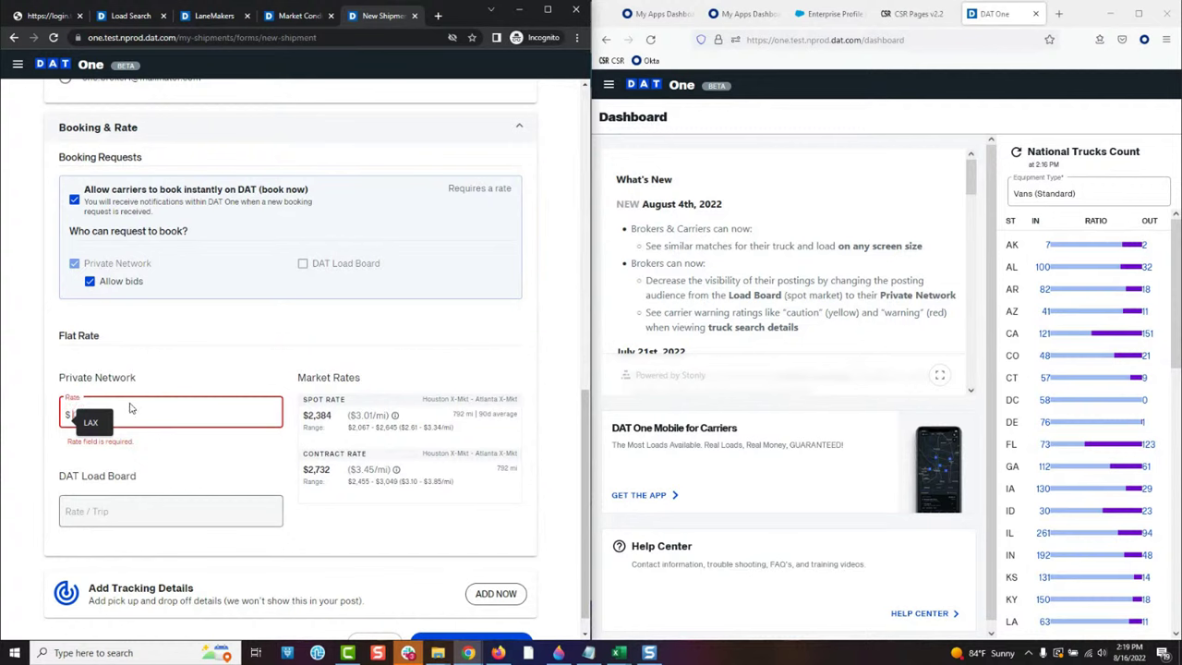
{"action": "type", "text": "2000"}
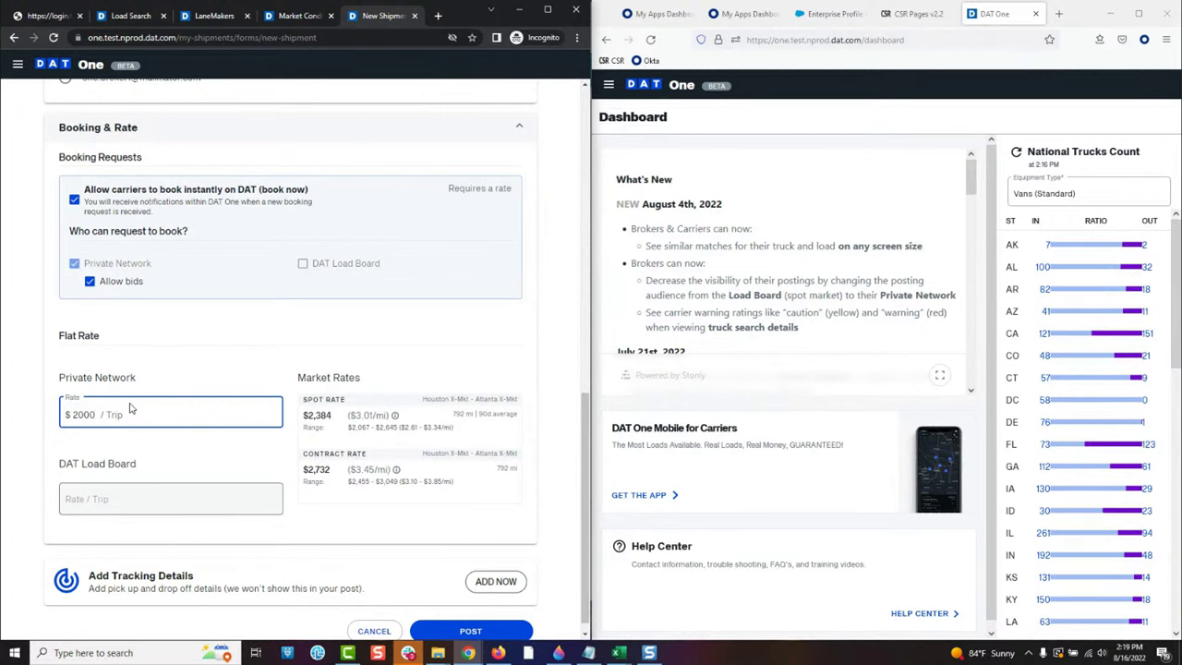
{"action": "scroll", "coordinate": [374, 479], "scroll_direction": "down", "scroll_amount": 1}
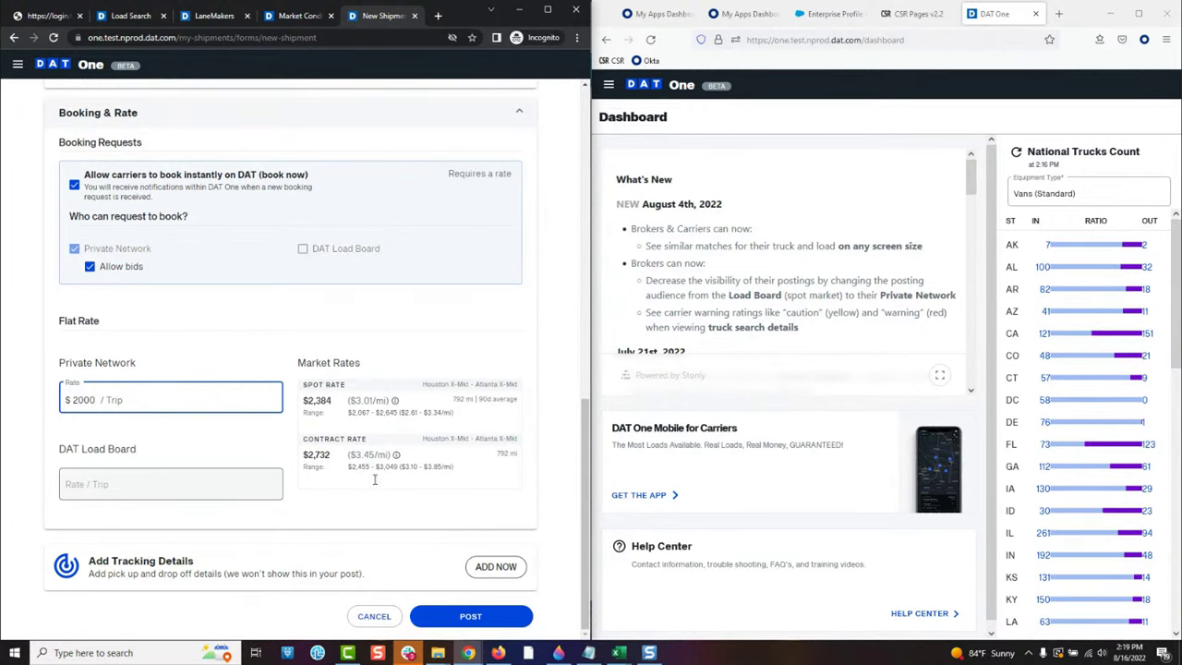
{"action": "left_click", "coordinate": [490, 618]}
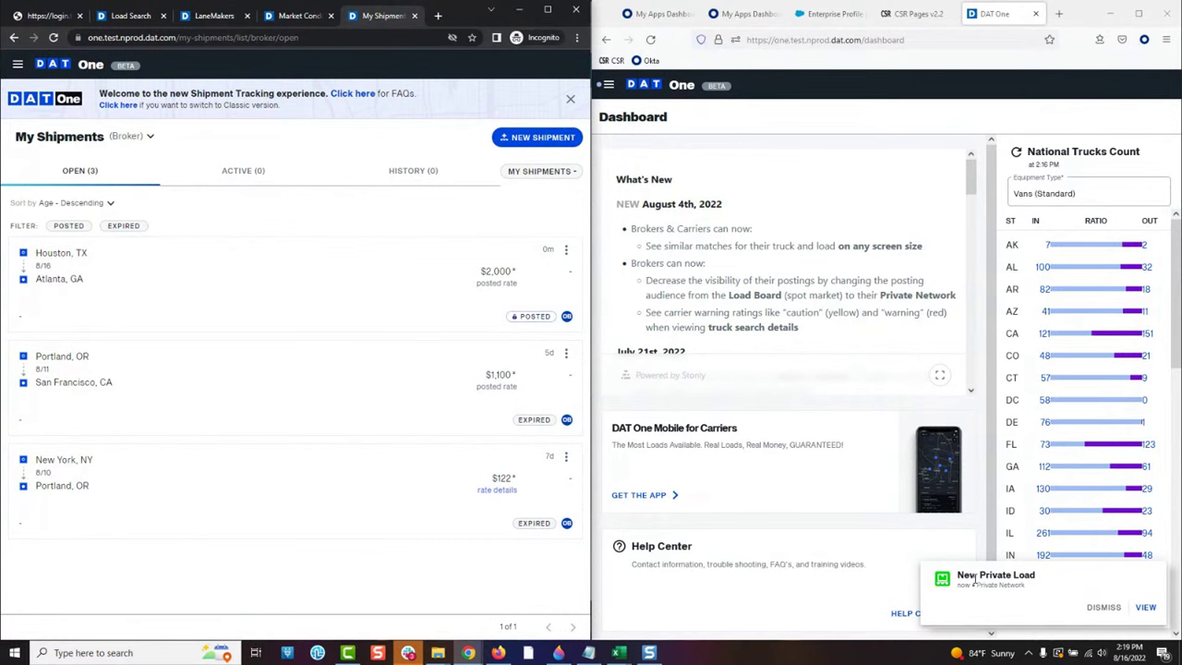
Step: Open the new private load from the carrier's notification and review the Houston–Atlanta load's trip, rate, company and booking options
{"action": "left_click", "coordinate": [1146, 608]}
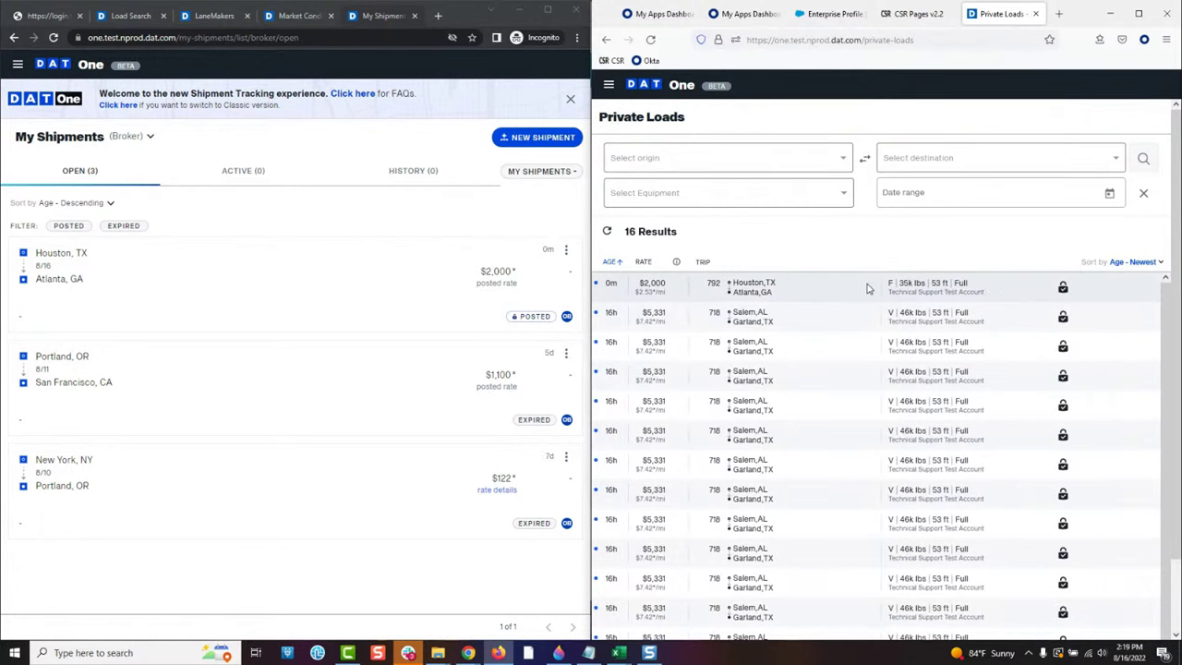
{"action": "left_click", "coordinate": [849, 290]}
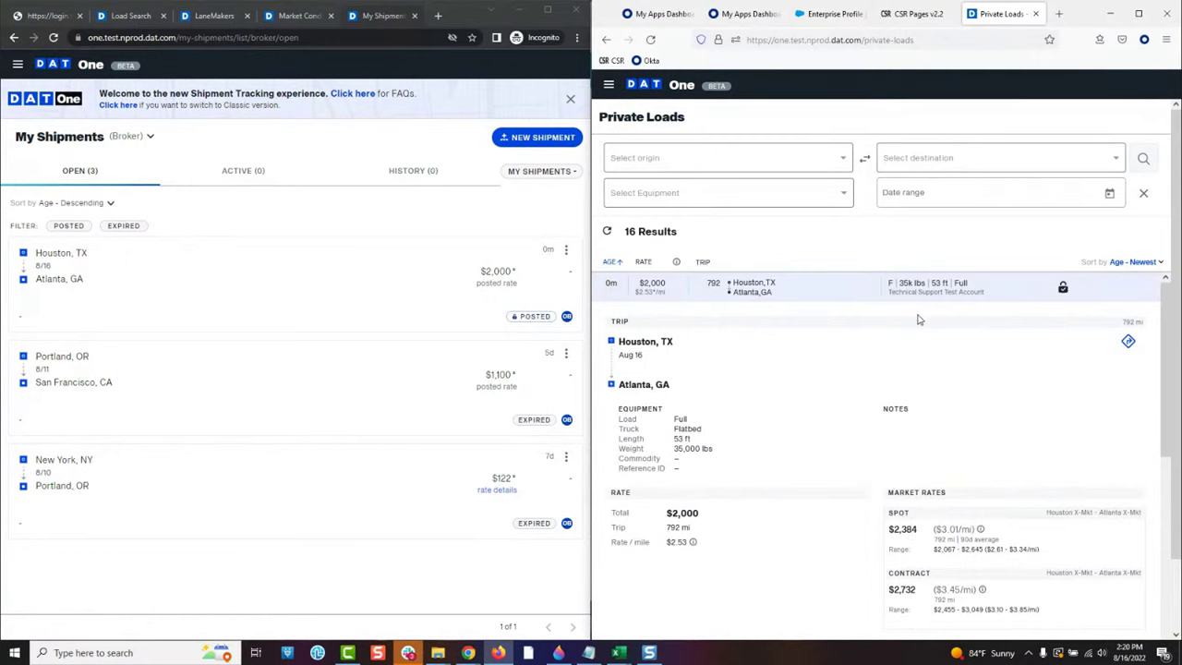
{"action": "scroll", "coordinate": [918, 318], "scroll_direction": "down", "scroll_amount": 3}
{"action": "scroll", "coordinate": [918, 322], "scroll_direction": "up", "scroll_amount": 1}
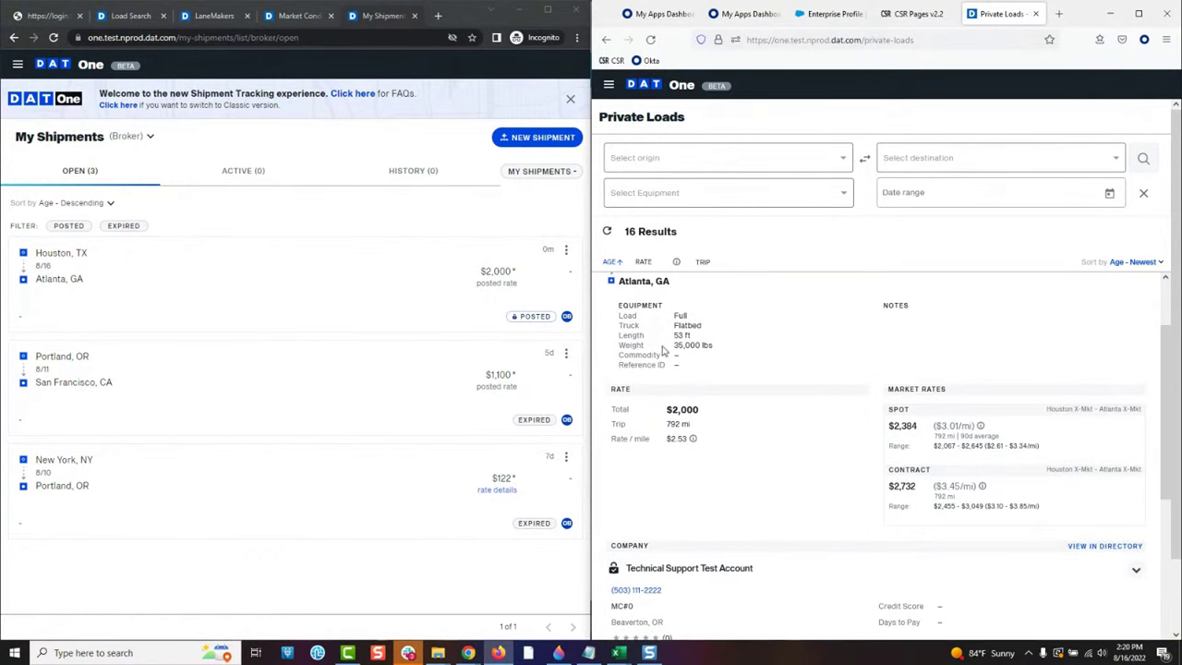
{"action": "scroll", "coordinate": [813, 388], "scroll_direction": "down", "scroll_amount": 2}
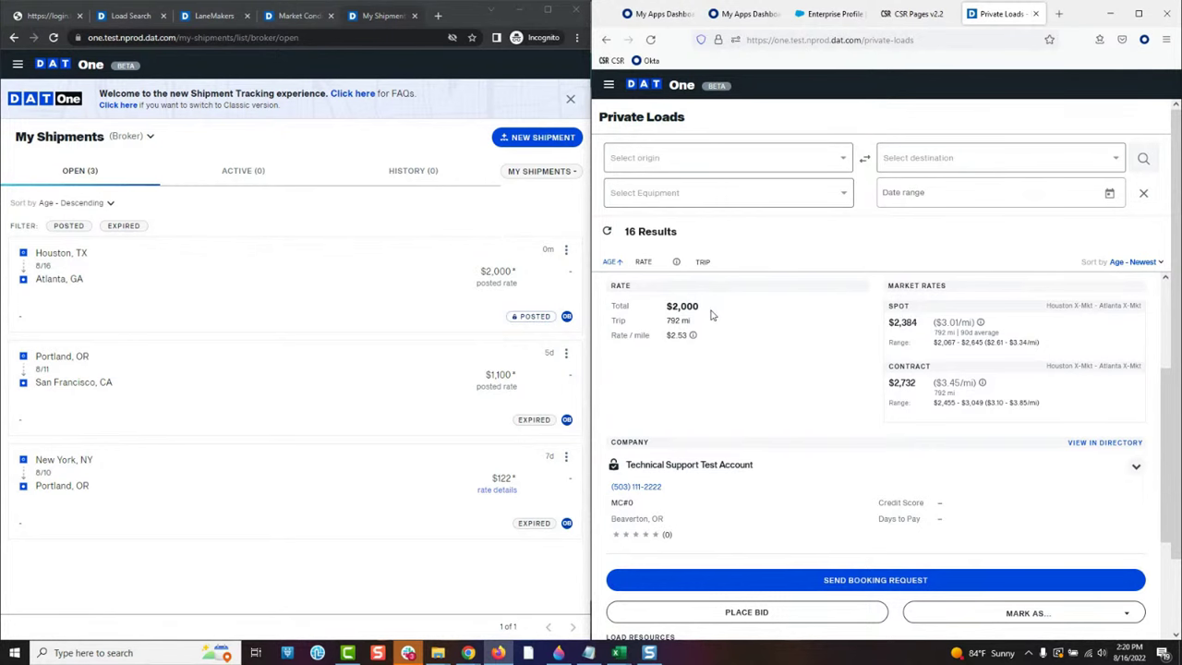
{"action": "scroll", "coordinate": [712, 315], "scroll_direction": "down", "scroll_amount": 3}
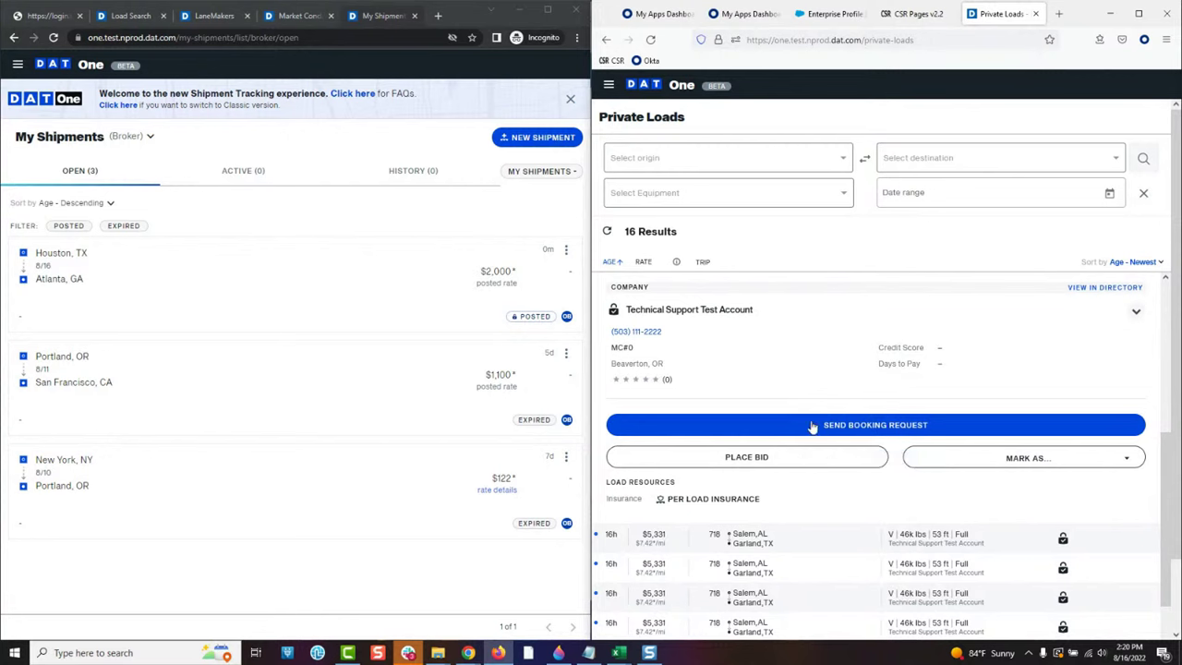
Step: Place a flat-rate bid of $2500 on the Houston–Atlanta load as the carrier
{"action": "left_click", "coordinate": [757, 459]}
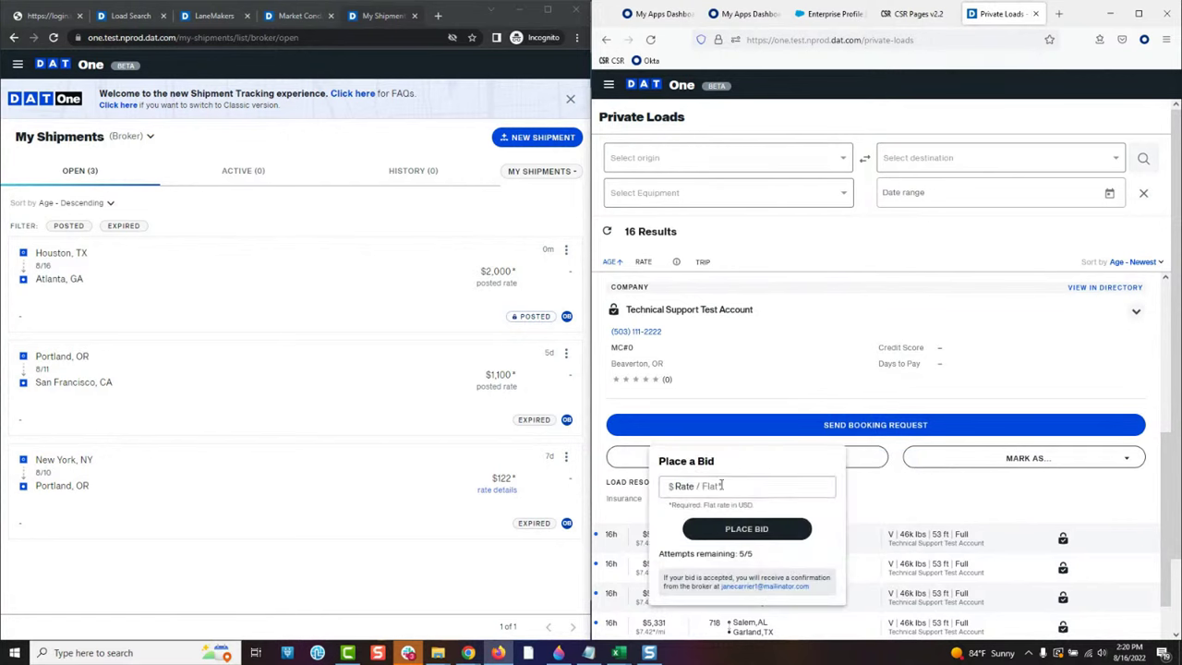
{"action": "left_click", "coordinate": [758, 480]}
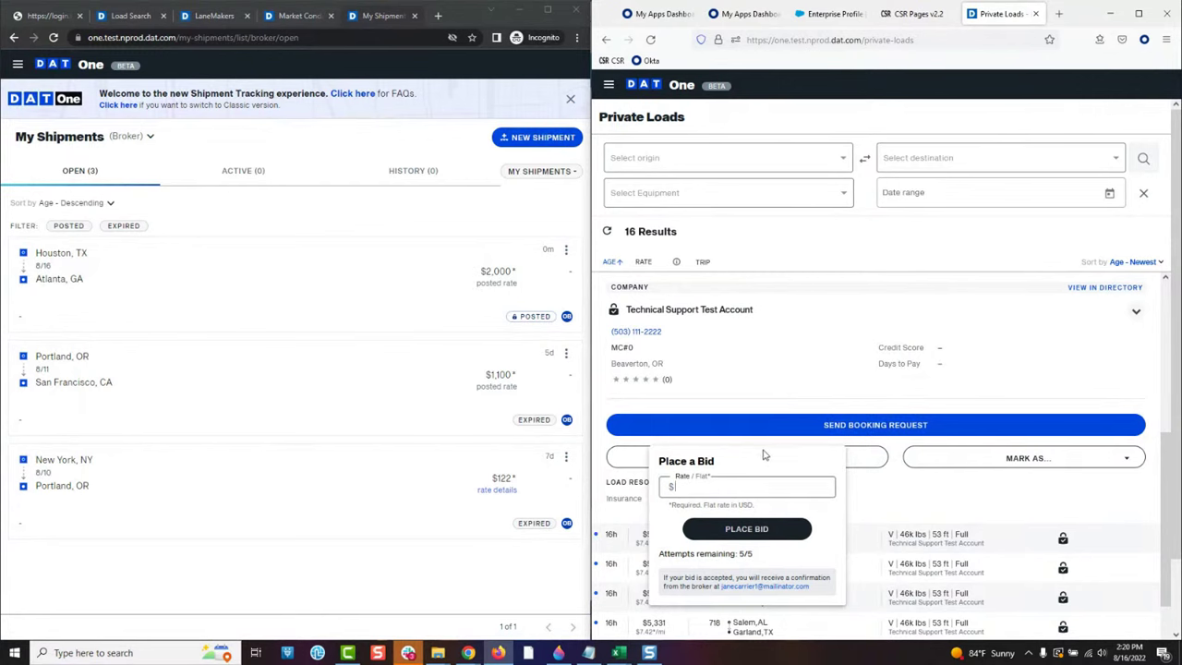
{"action": "type", "text": "2500"}
{"action": "left_click", "coordinate": [763, 535]}
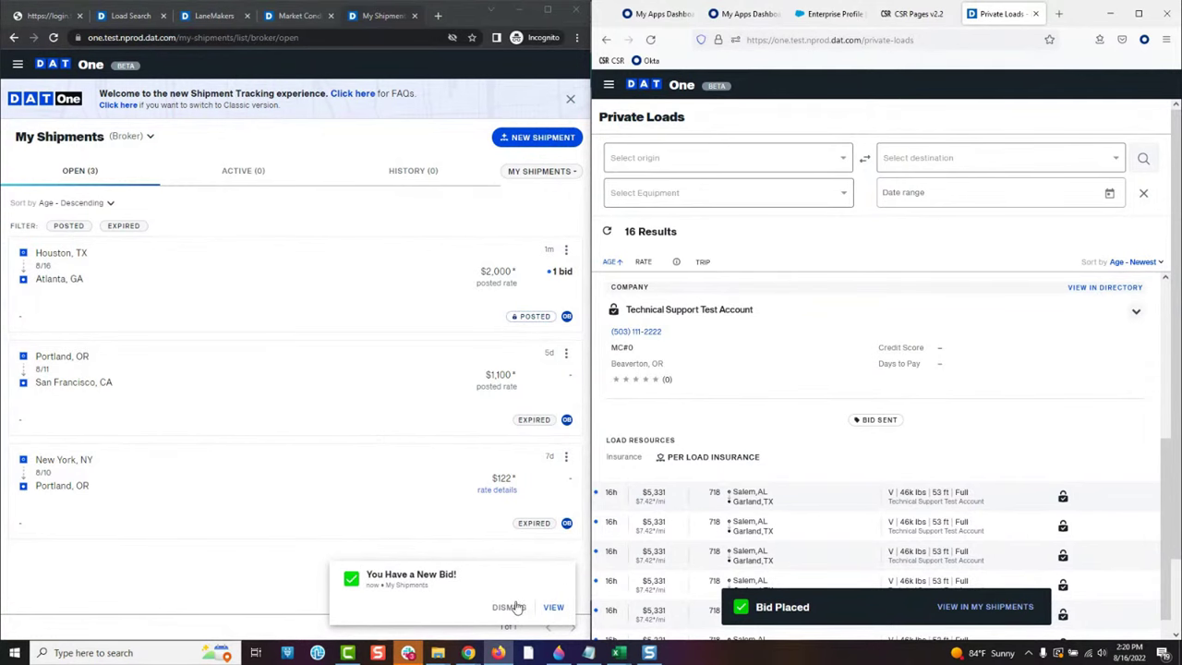
Step: Open the carrier's new bid from the broker's shipments and accept it at $2,500, without sending a tracking request
{"action": "left_click", "coordinate": [552, 605]}
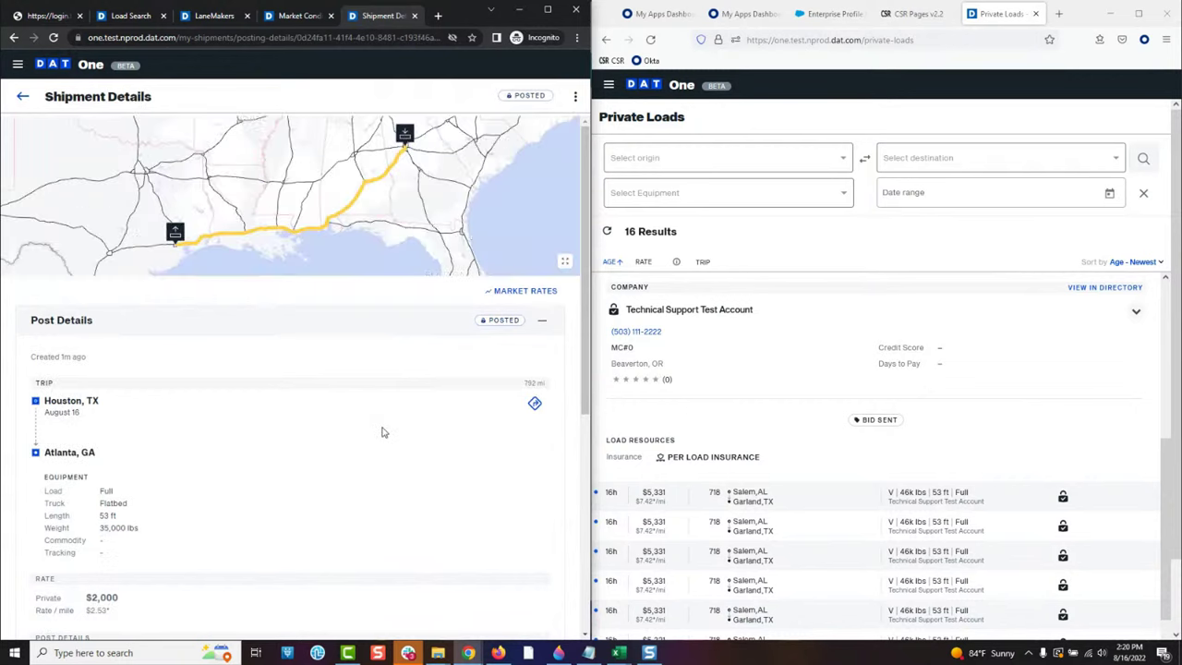
{"action": "scroll", "coordinate": [383, 432], "scroll_direction": "down", "scroll_amount": 5}
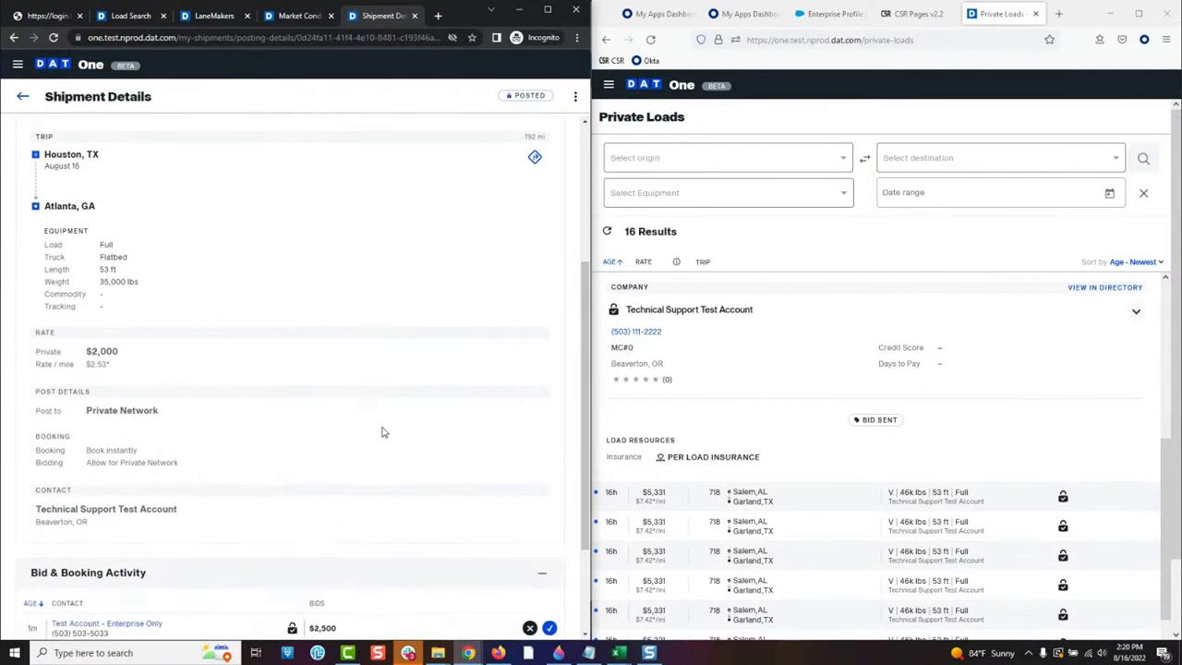
{"action": "scroll", "coordinate": [383, 432], "scroll_direction": "down", "scroll_amount": 3}
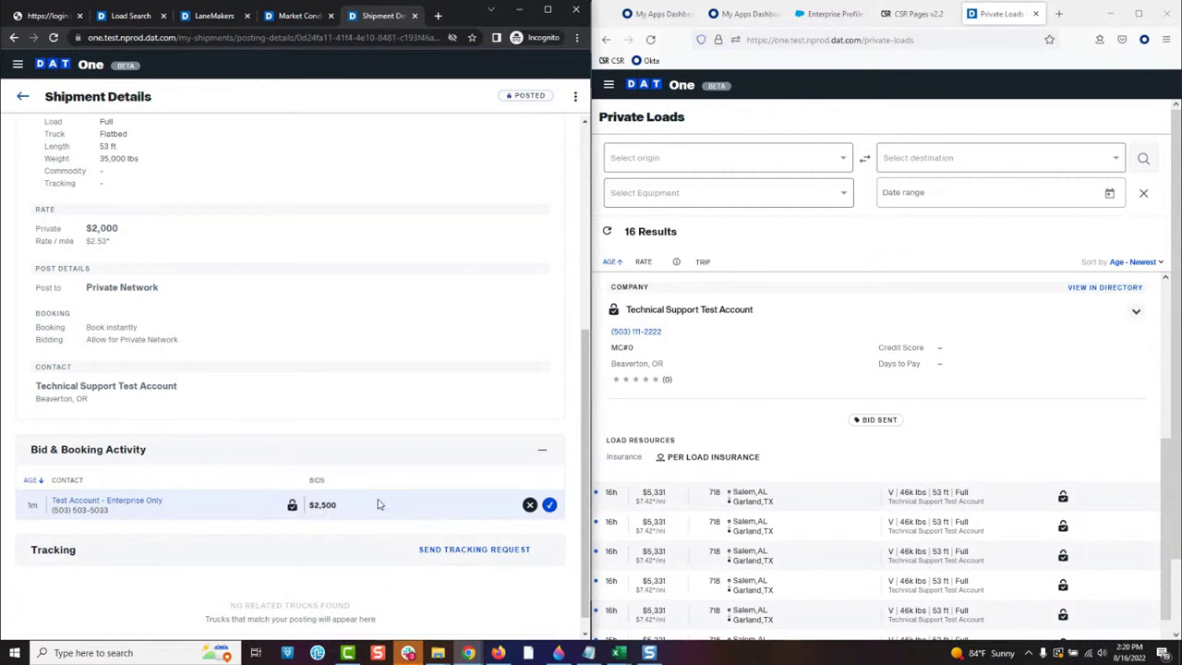
{"action": "left_click", "coordinate": [550, 504]}
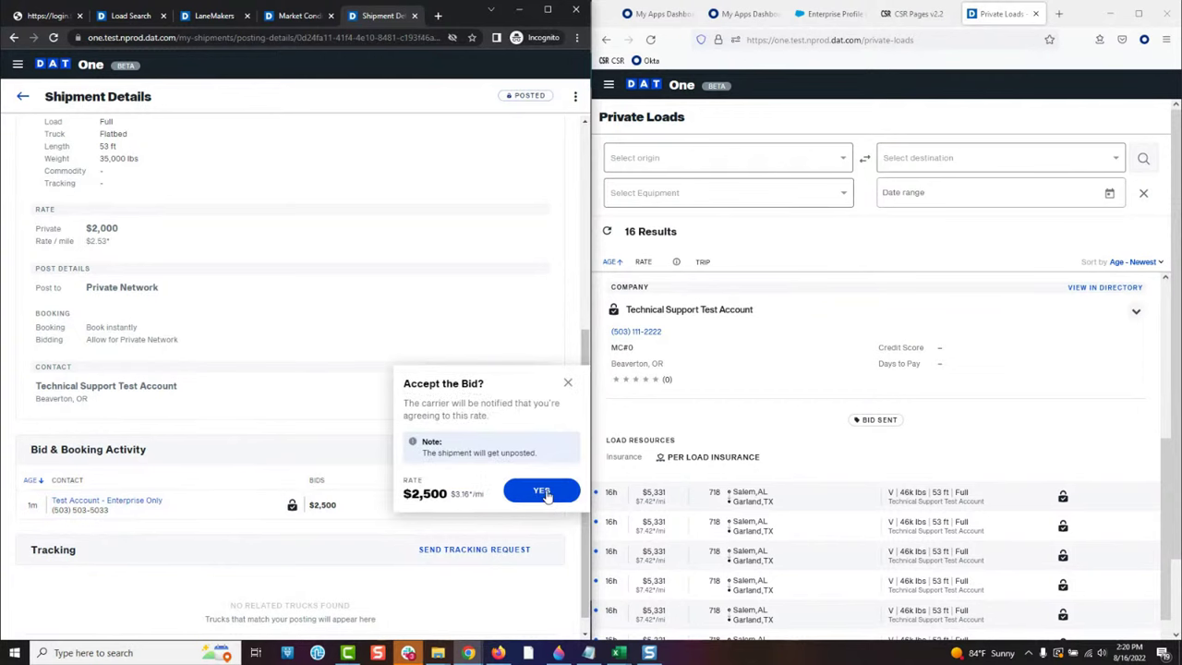
{"action": "left_click", "coordinate": [543, 492]}
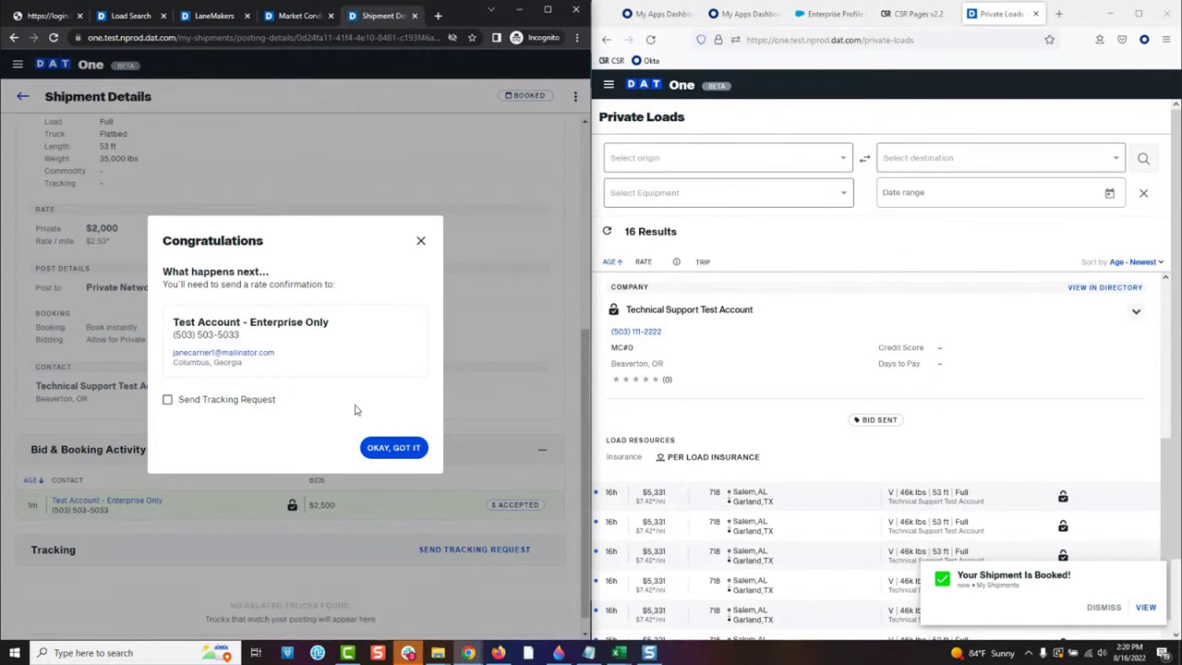
{"action": "left_click", "coordinate": [415, 450]}
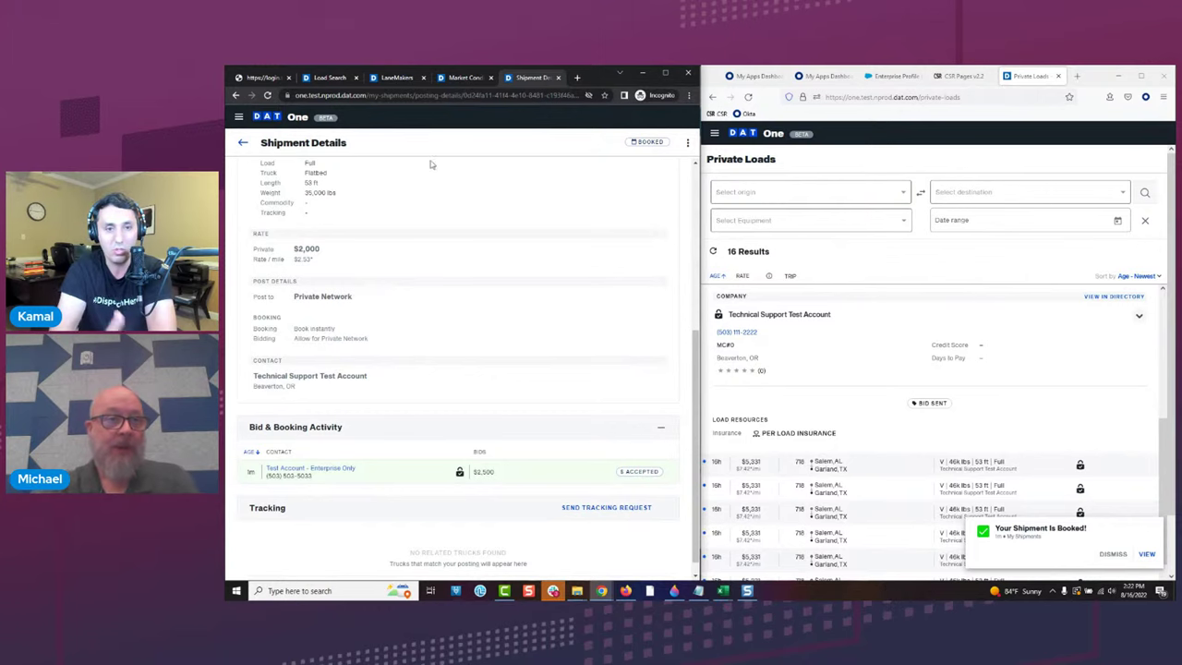
Step: Switch to the DAT Power load search and edit the Atlanta, GA search to use Houston, TX as its destination
{"action": "left_click", "coordinate": [342, 82]}
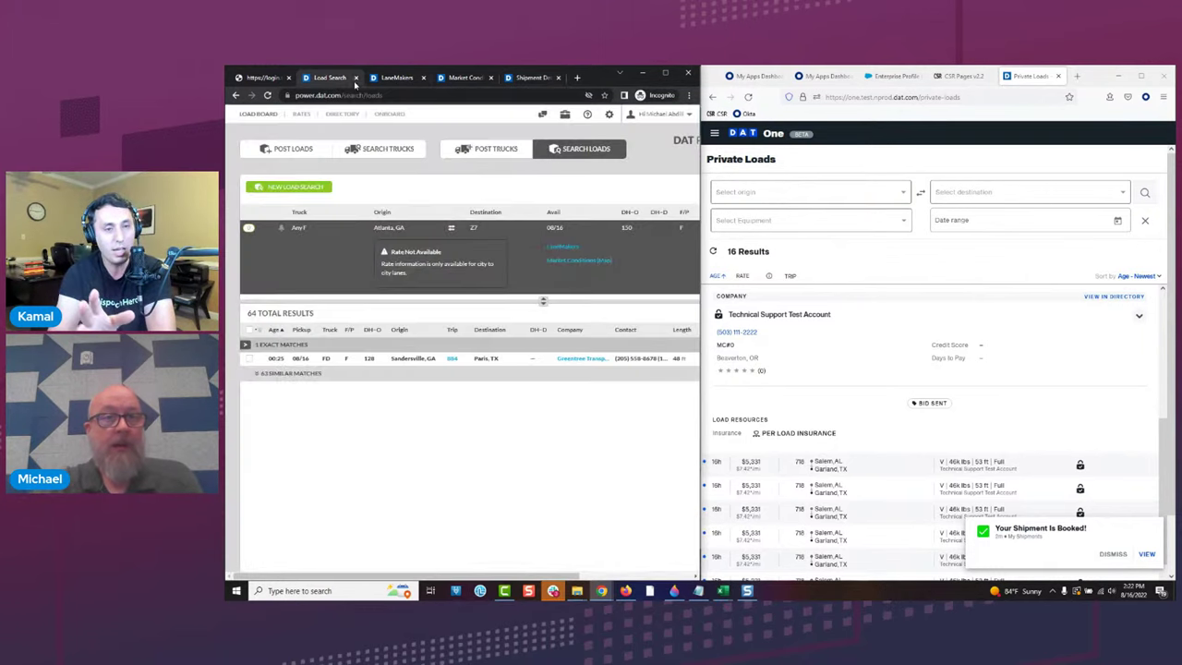
{"action": "left_click", "coordinate": [665, 75]}
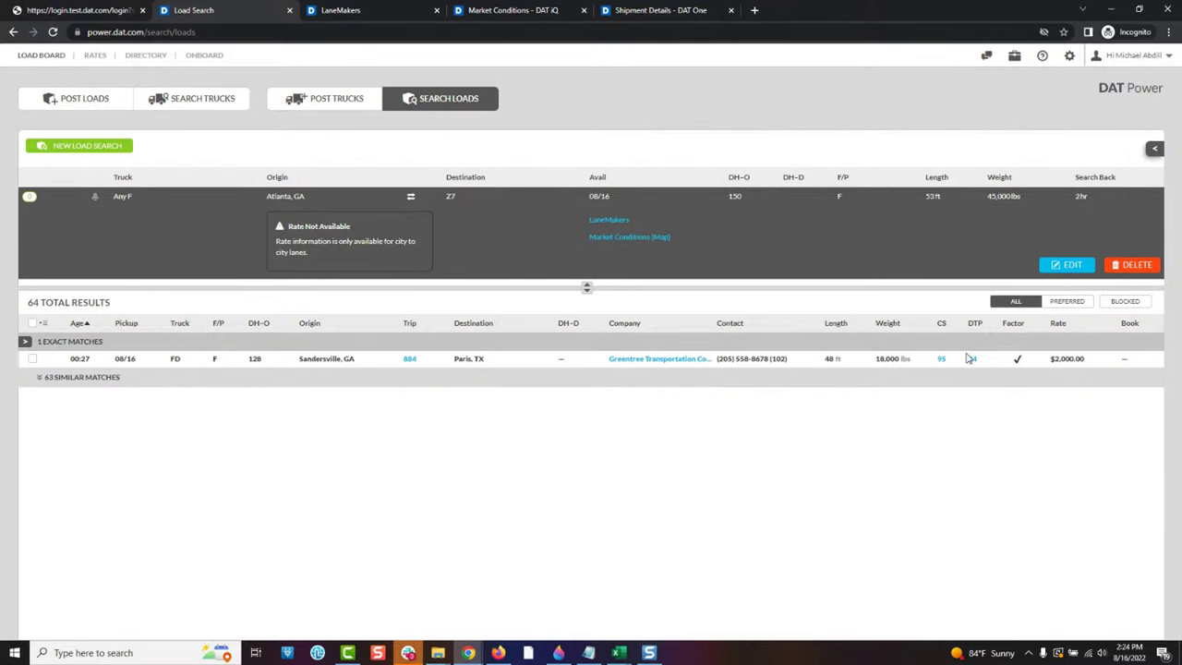
{"action": "left_click", "coordinate": [1066, 268]}
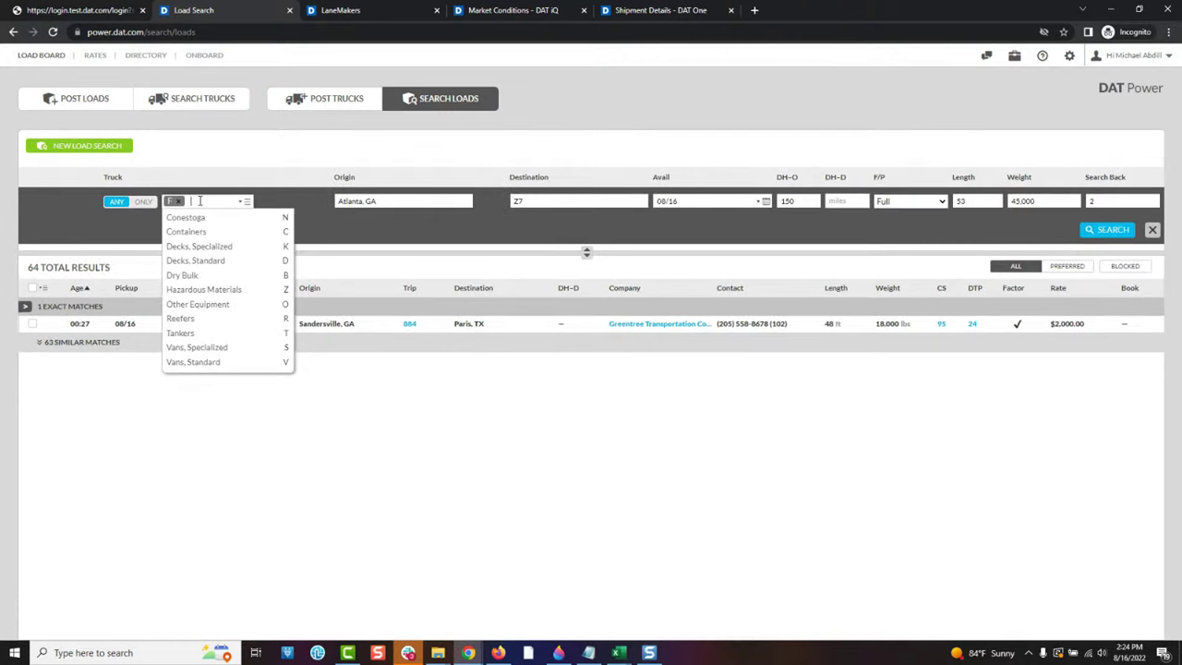
{"action": "left_click", "coordinate": [389, 200]}
{"action": "left_click", "coordinate": [514, 200]}
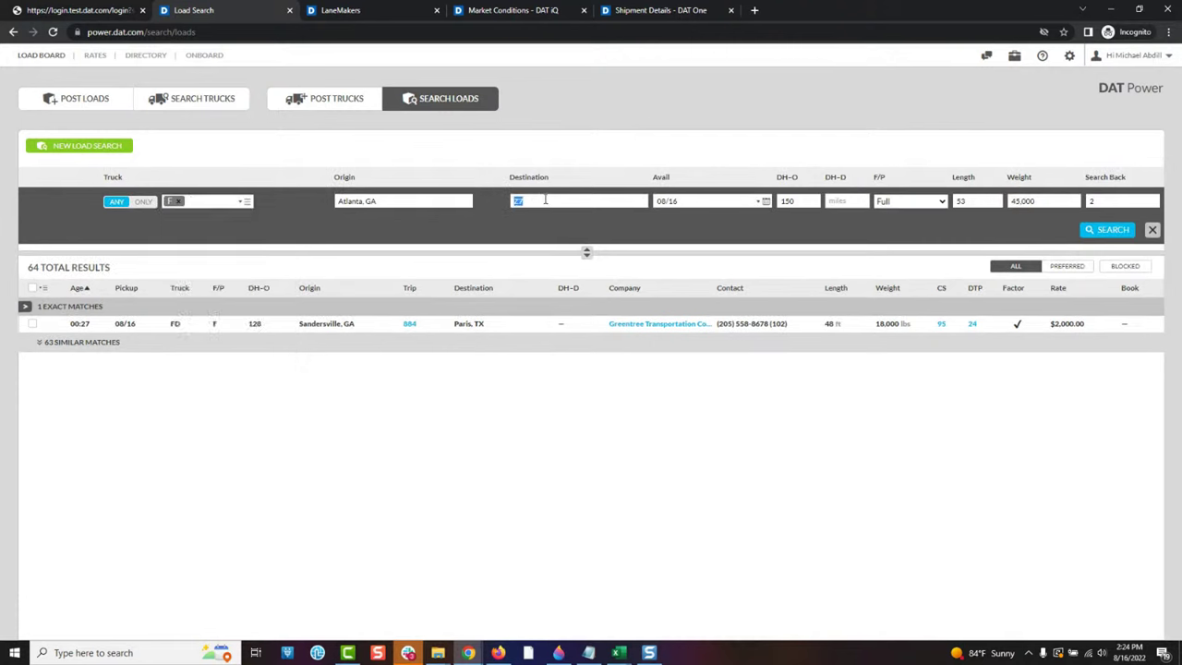
{"action": "type", "text": "Houston"}
{"action": "key", "text": "Tab"}
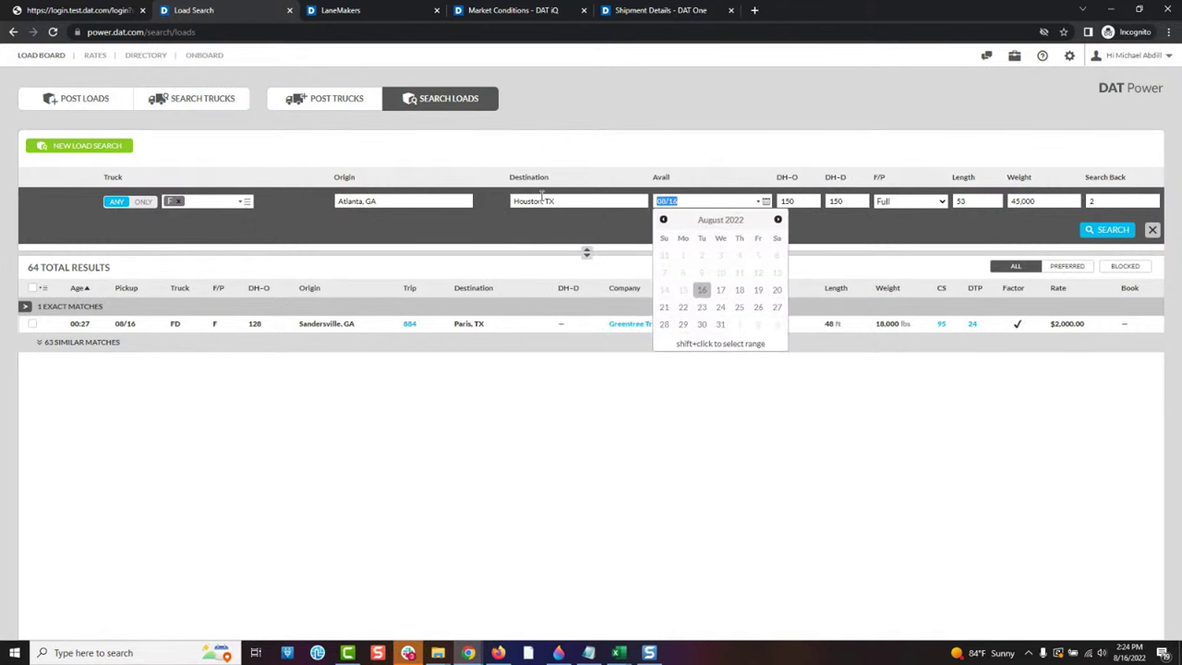
Step: Replace the search's truck type with V and run the Atlanta–Houston load search
{"action": "left_click", "coordinate": [214, 203]}
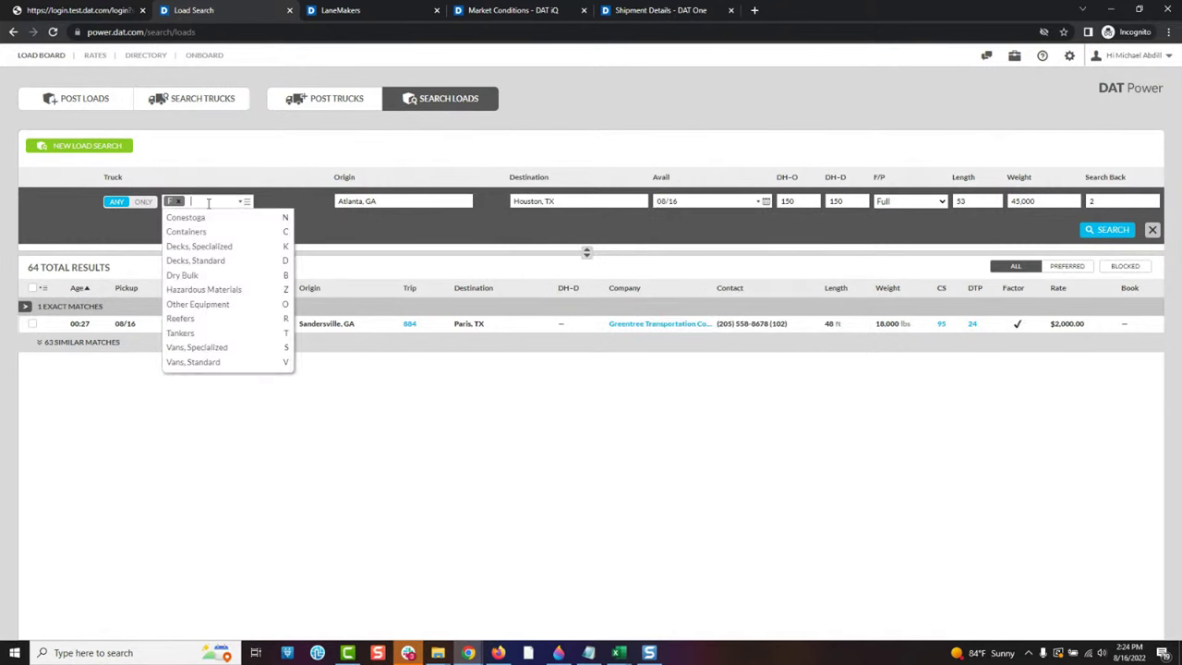
{"action": "left_click", "coordinate": [179, 201]}
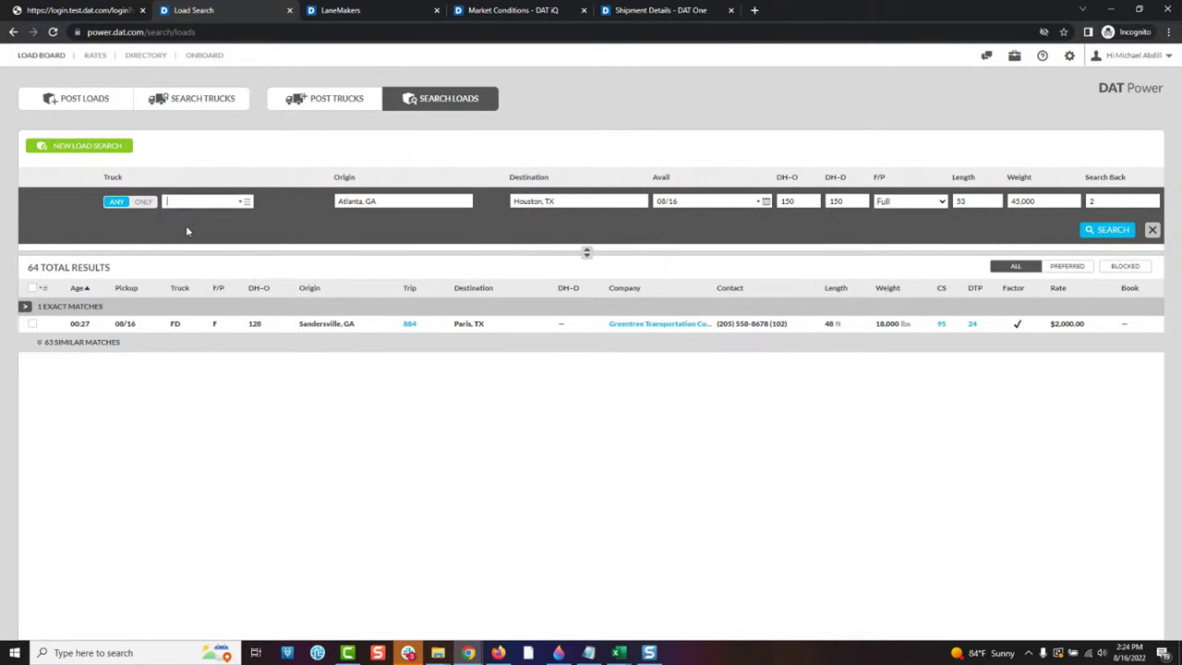
{"action": "type", "text": "v"}
{"action": "key", "text": "Tab"}
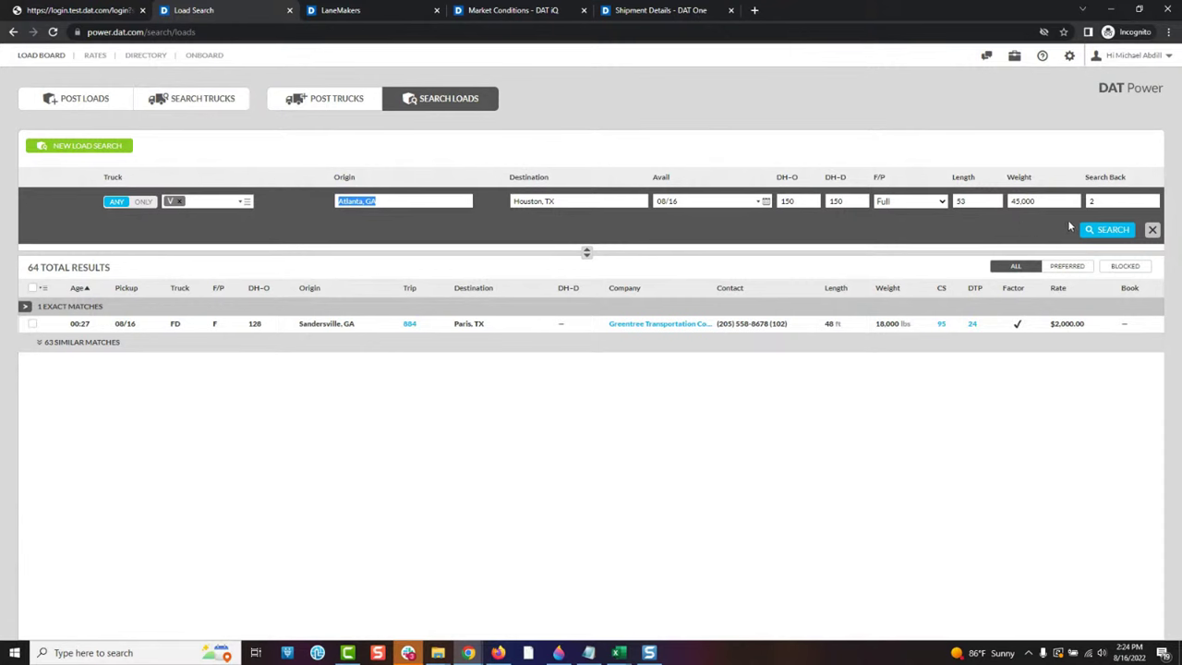
{"action": "left_click", "coordinate": [1108, 229]}
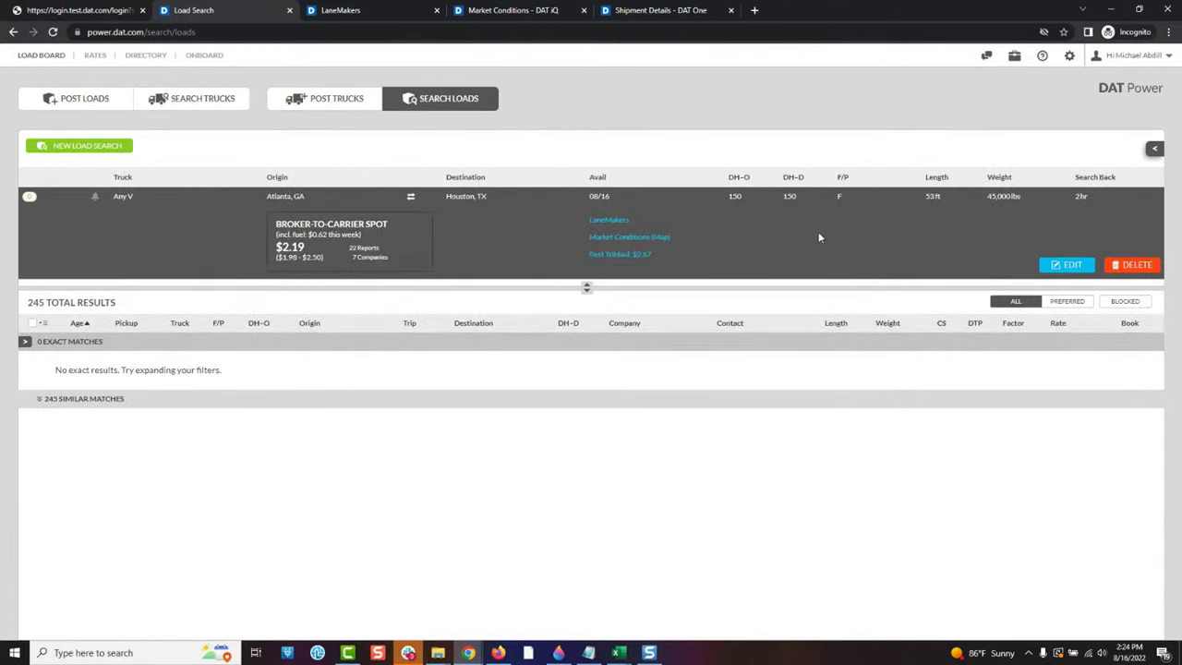
Step: Expand the similar matches and check the lane's best TriHaul suggestion, returning to the load search
{"action": "left_click", "coordinate": [39, 401]}
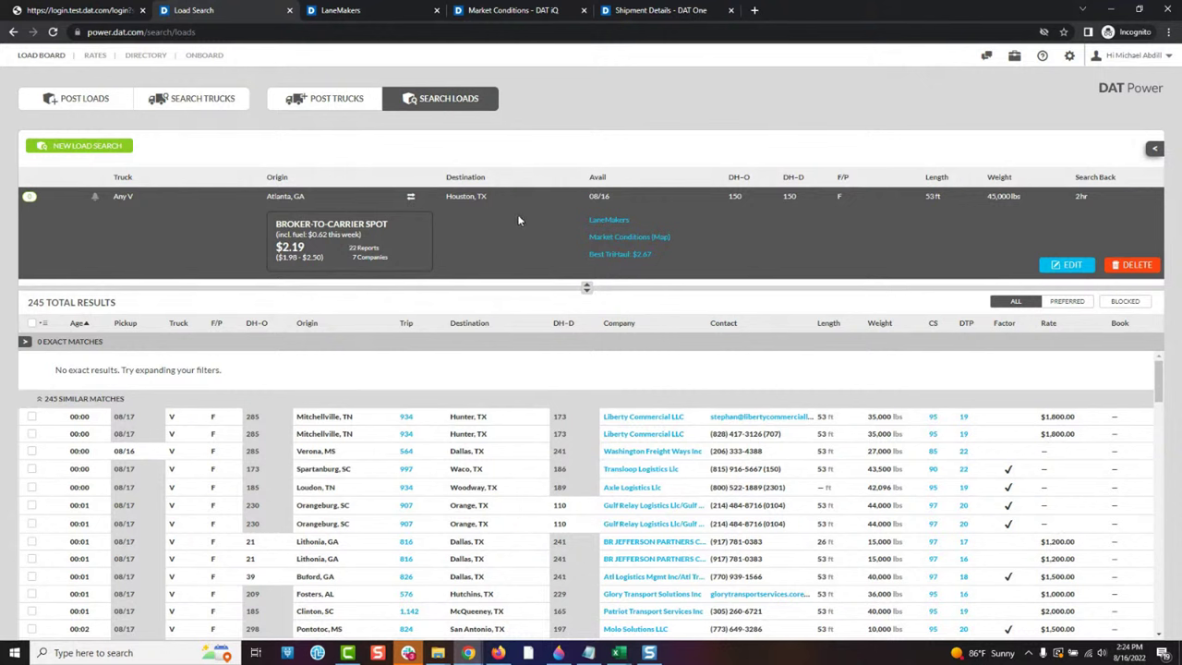
{"action": "left_click", "coordinate": [625, 259]}
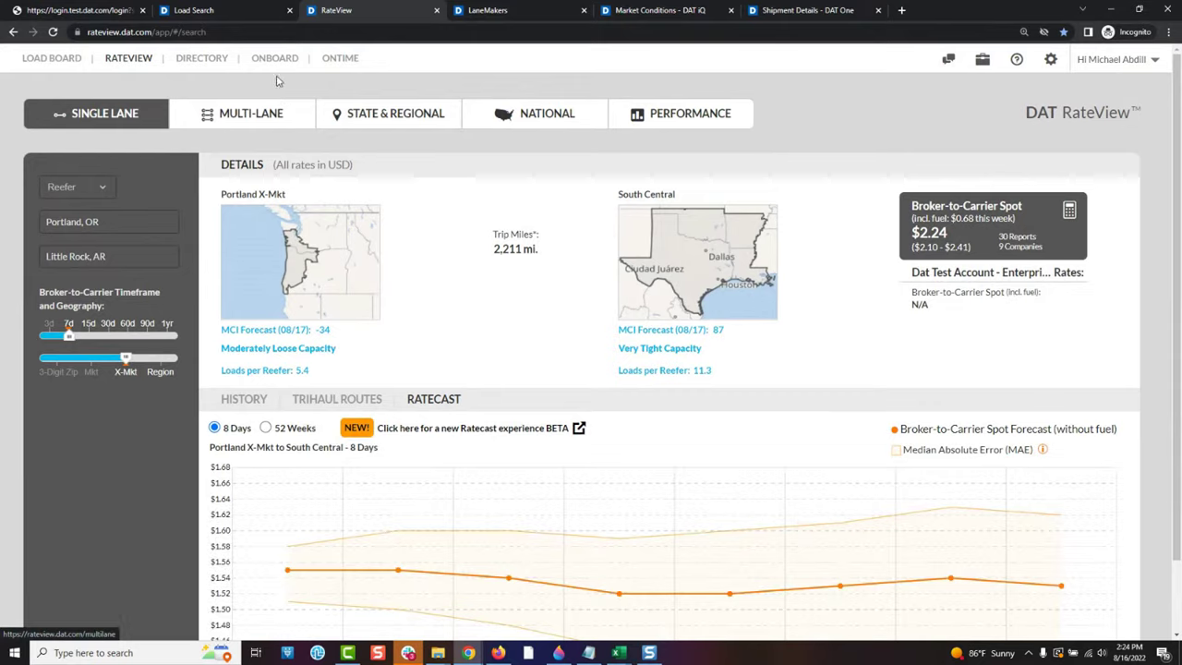
{"action": "left_click", "coordinate": [192, 10]}
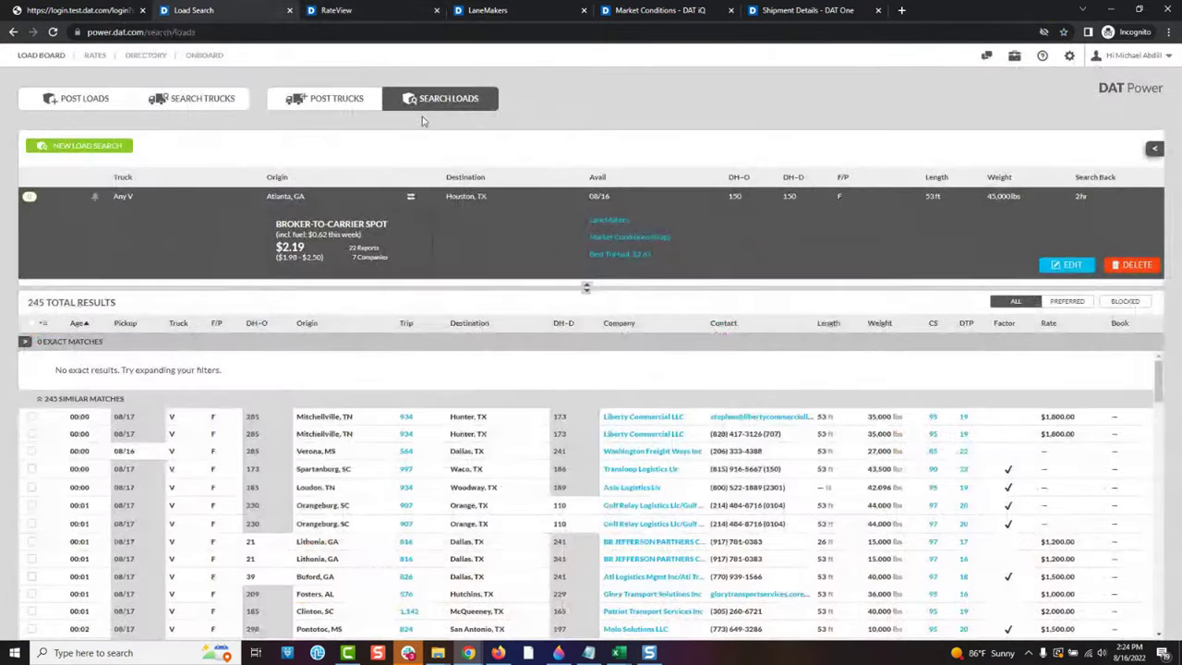
Step: Open the Atlanta–Houston lane's best TriHaul options and compare the direct route's revenue and mileage with alternatives, including the Texarkana, TX route
{"action": "left_click", "coordinate": [628, 253]}
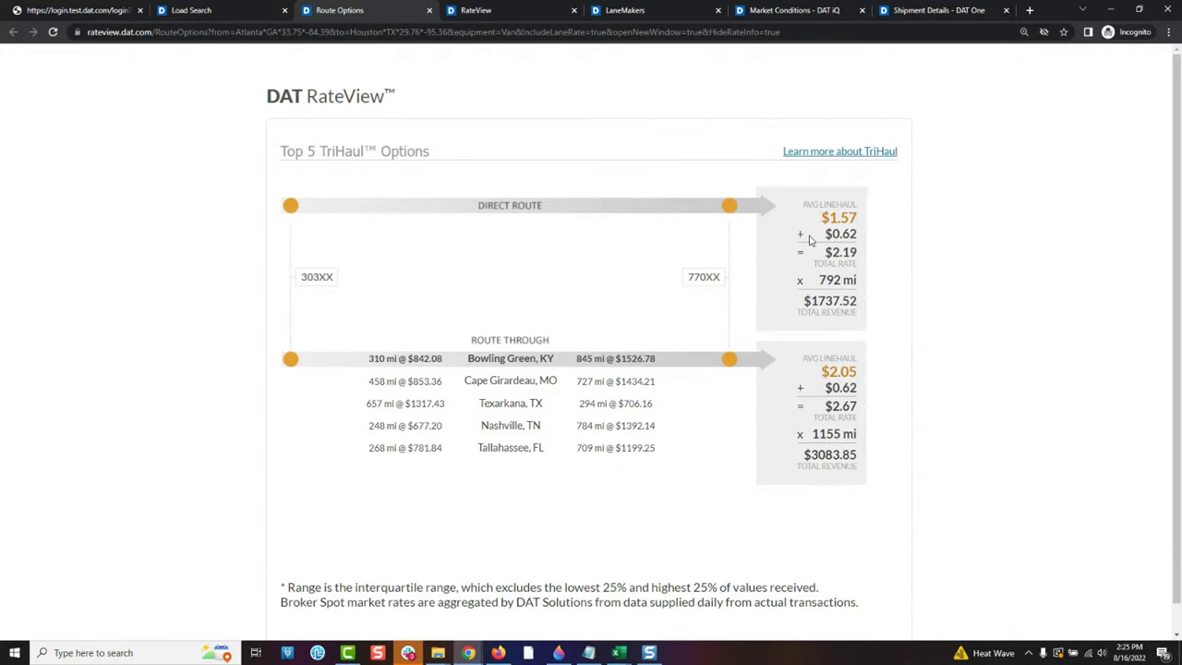
{"action": "left_click_drag", "start_coordinate": [803, 301], "coordinate": [855, 301]}
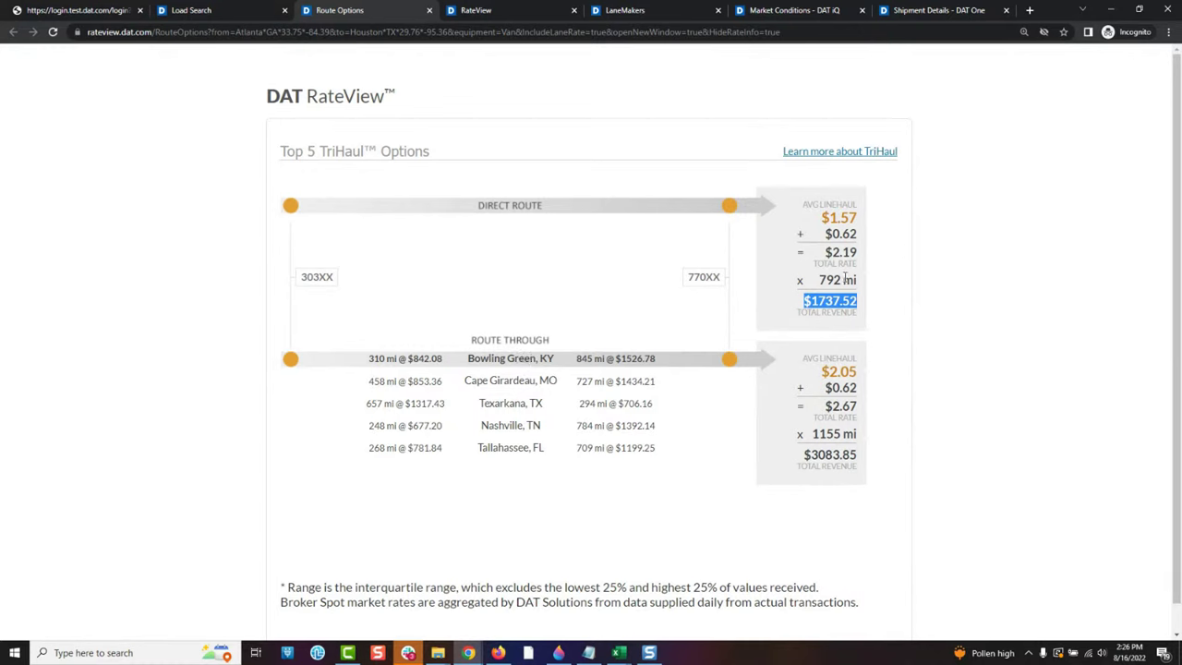
{"action": "left_click_drag", "start_coordinate": [843, 279], "coordinate": [821, 279]}
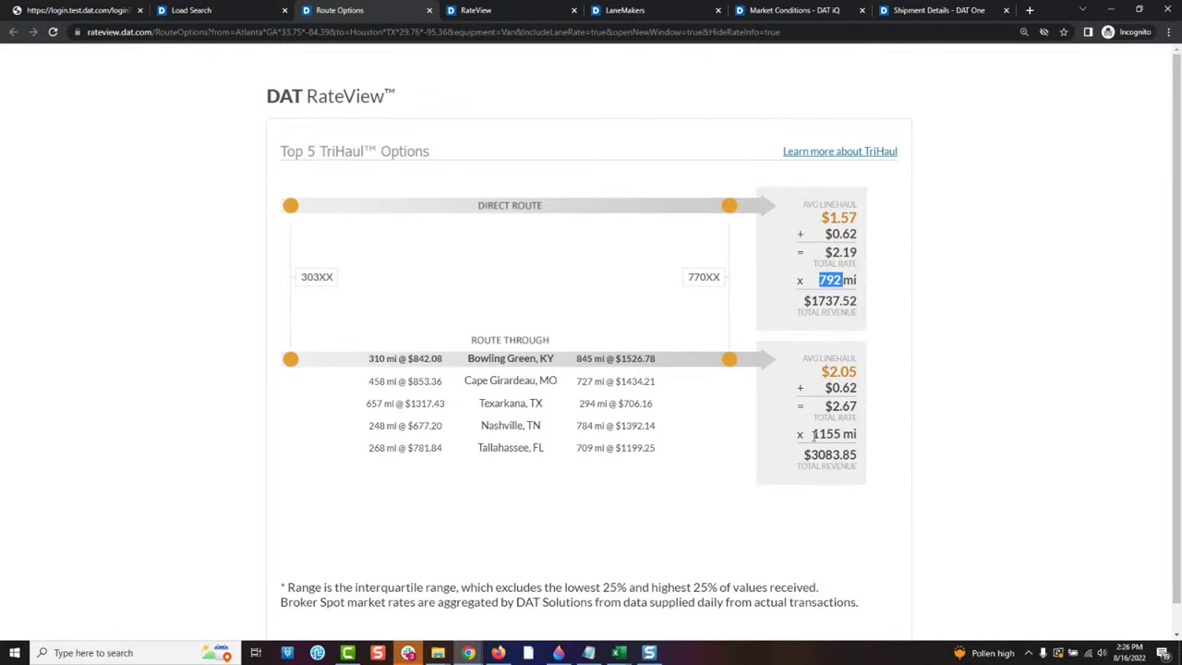
{"action": "left_click_drag", "start_coordinate": [813, 434], "coordinate": [855, 434]}
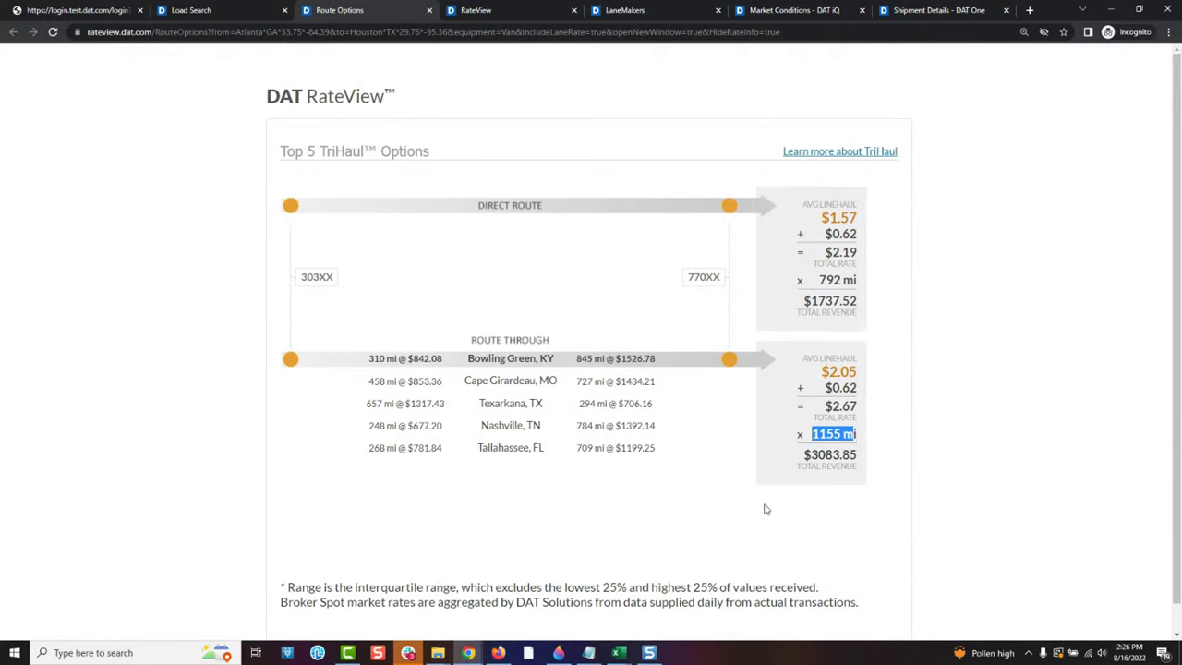
{"action": "left_click", "coordinate": [531, 363]}
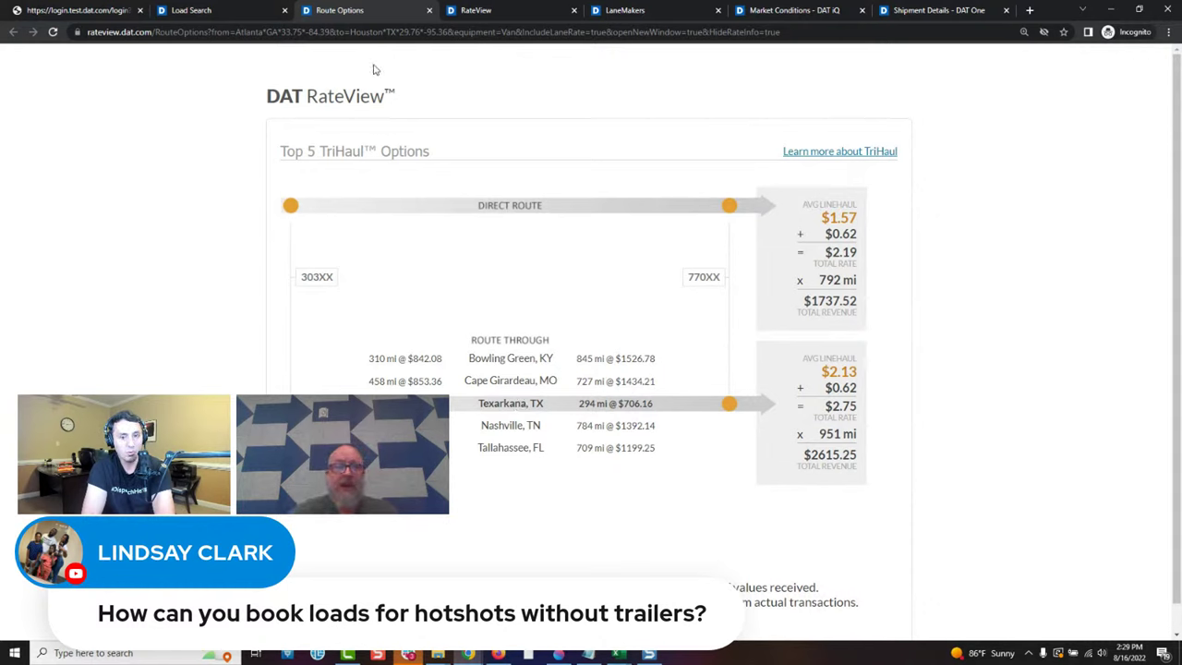
Step: Return to the Atlanta–Houston load search and edit its equipment to Only with the Power Only (PO) truck type
{"action": "left_click", "coordinate": [176, 10]}
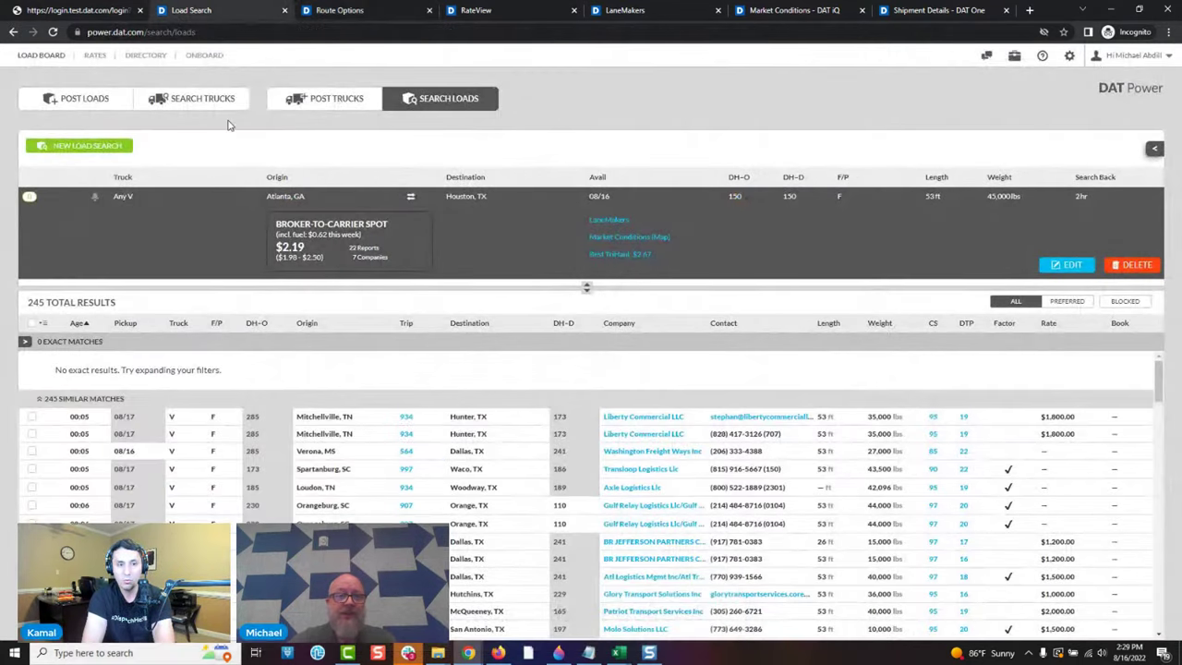
{"action": "left_click", "coordinate": [1060, 270]}
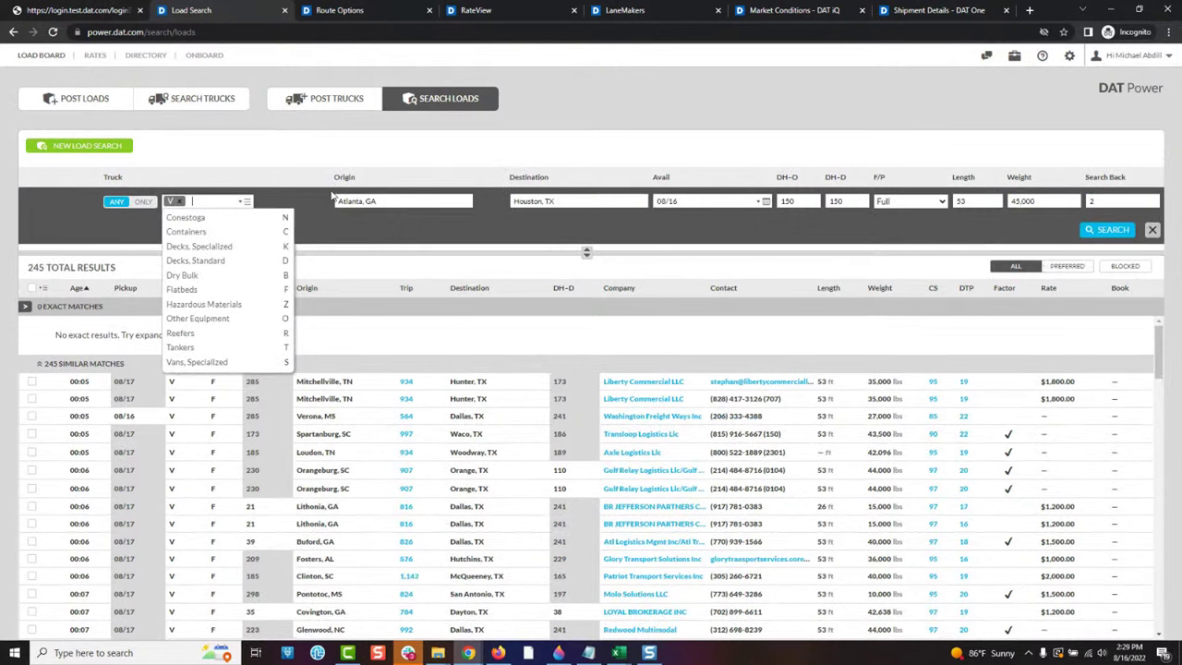
{"action": "left_click", "coordinate": [143, 203]}
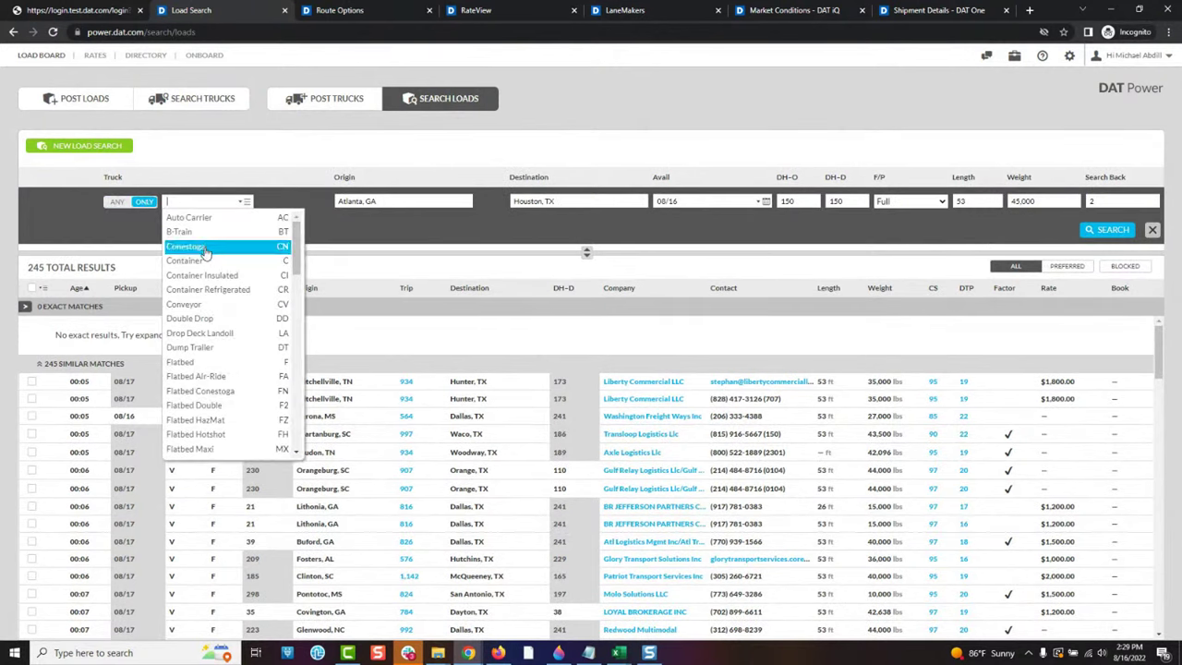
{"action": "scroll", "coordinate": [207, 268], "scroll_direction": "down", "scroll_amount": 3}
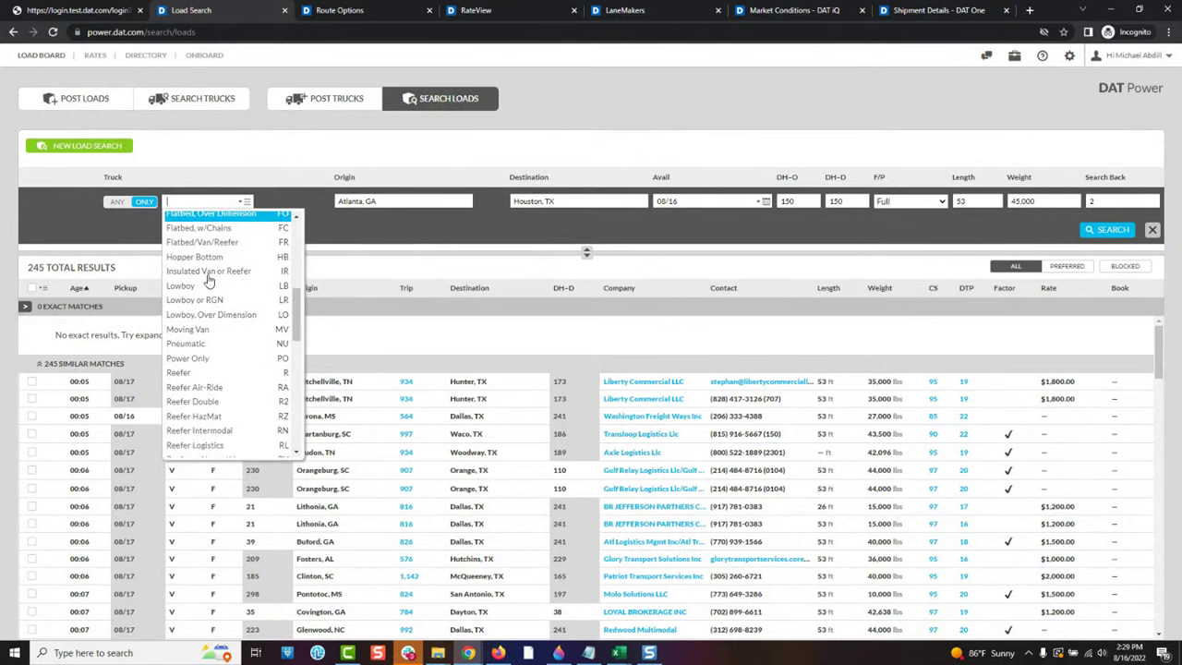
{"action": "scroll", "coordinate": [208, 282], "scroll_direction": "down", "scroll_amount": 2}
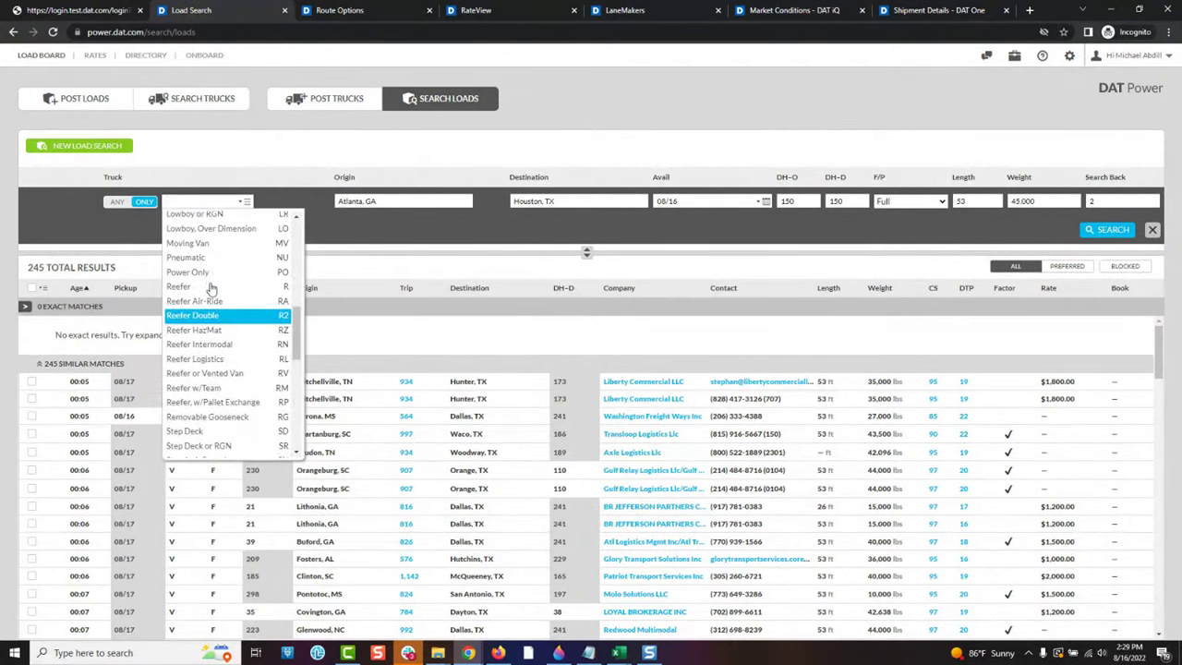
{"action": "scroll", "coordinate": [205, 295], "scroll_direction": "up", "scroll_amount": 1}
{"action": "left_click", "coordinate": [200, 300]}
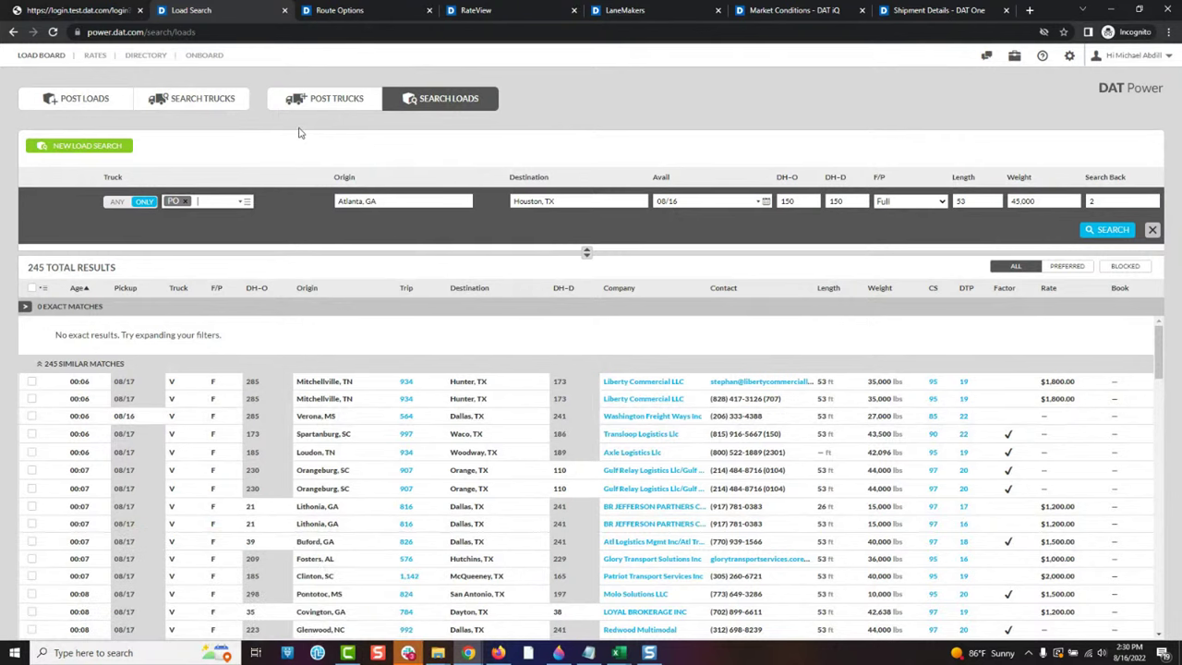
Step: Run a truck search for any F equipment with Dallas, TX as the origin and no destination
{"action": "left_click", "coordinate": [182, 102]}
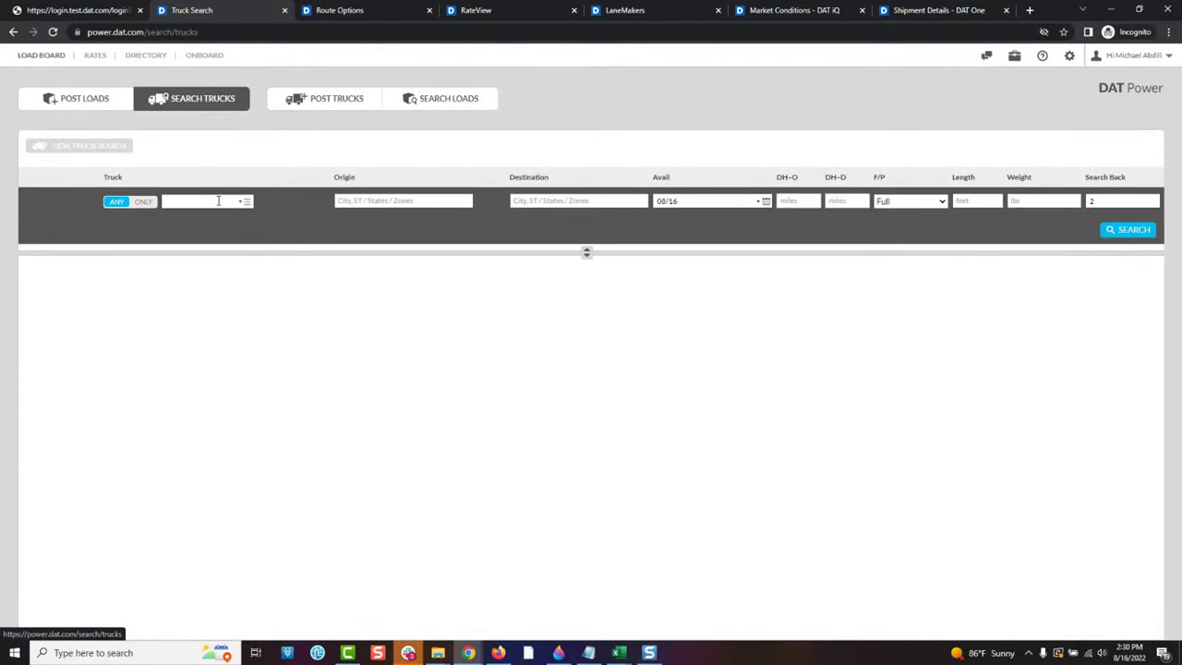
{"action": "type", "text": "F"}
{"action": "left_click", "coordinate": [356, 201]}
{"action": "type", "text": "dallas"}
{"action": "key", "text": "Tab"}
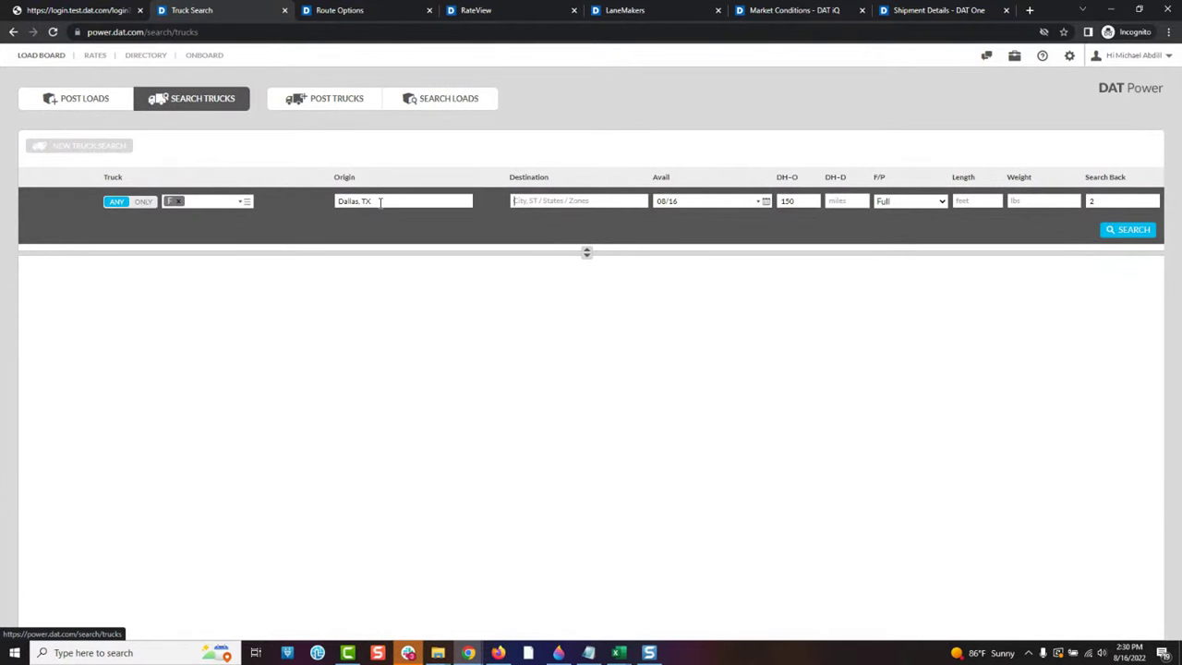
{"action": "key", "text": "Tab"}
{"action": "left_click", "coordinate": [1132, 229]}
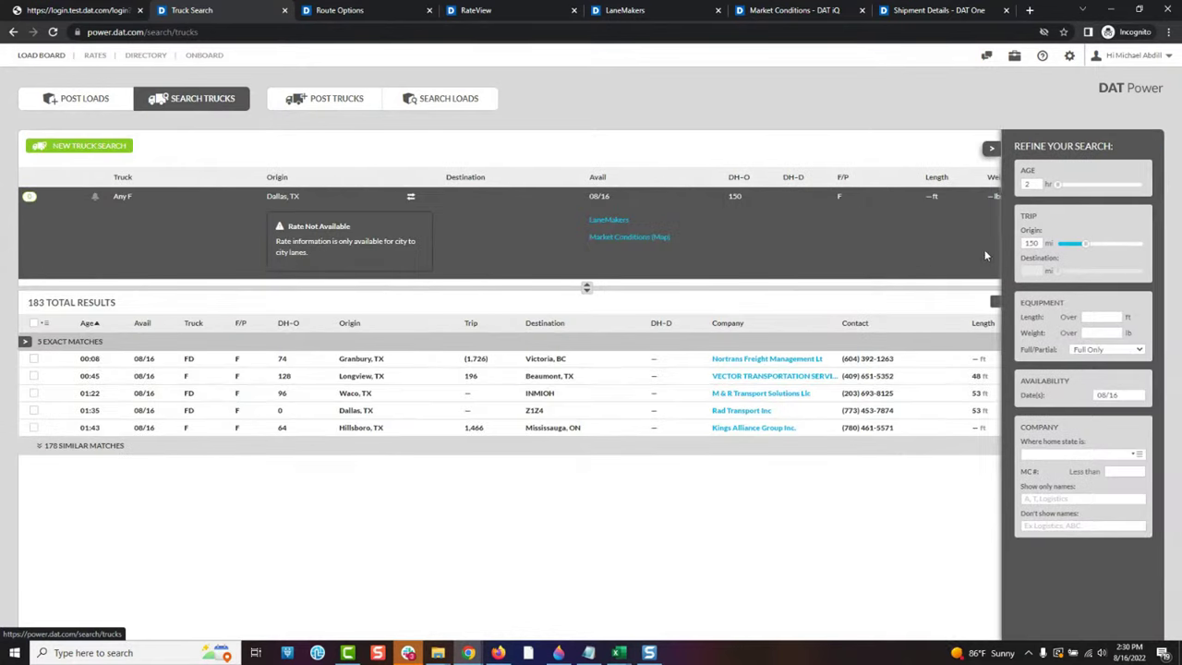
Step: Open the DAT Directory profile of Nortrans Freight Management from the exact matches and review its office, authority and insurance information
{"action": "left_click", "coordinate": [741, 360]}
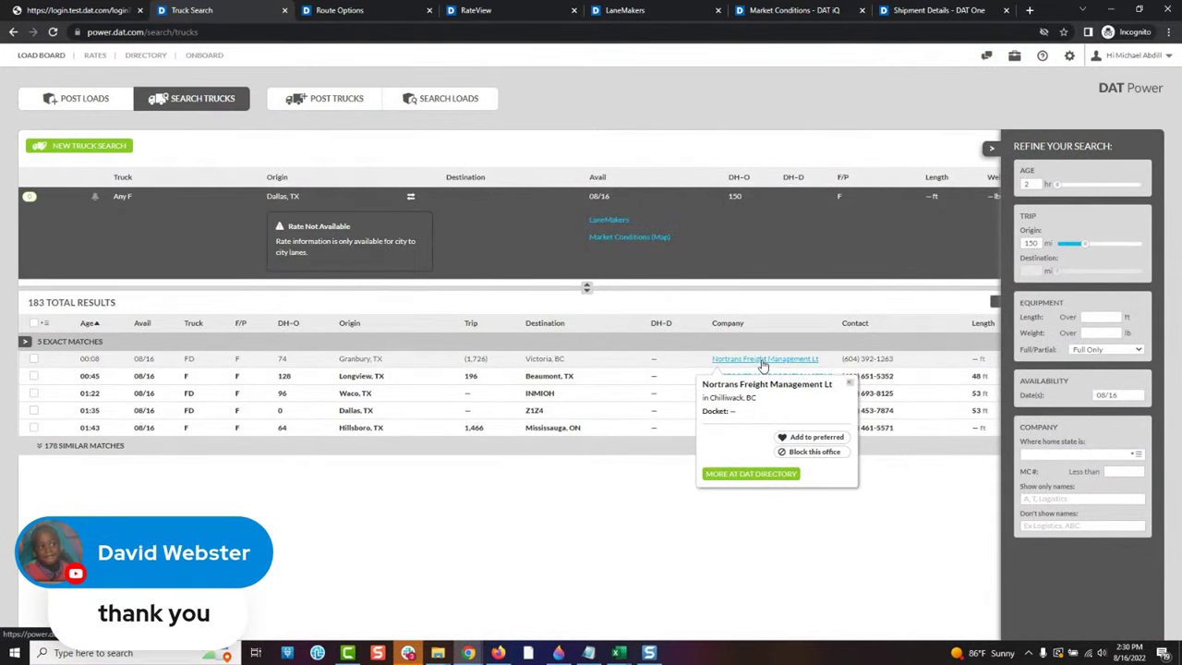
{"action": "left_click", "coordinate": [753, 474]}
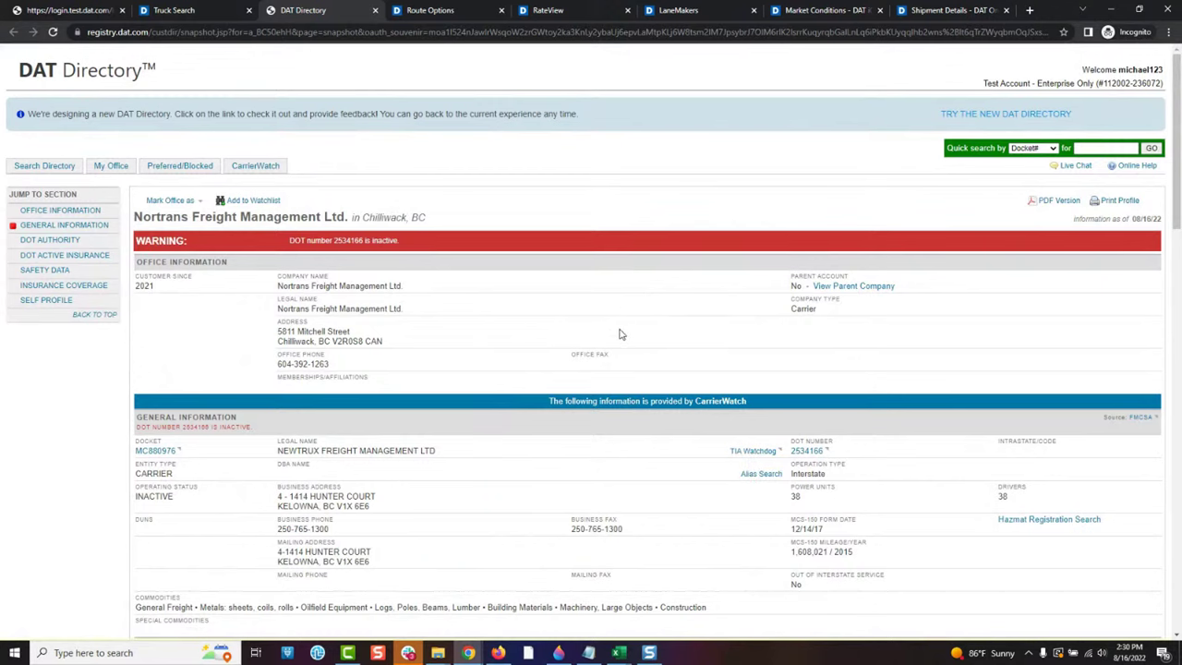
{"action": "scroll", "coordinate": [662, 324], "scroll_direction": "down", "scroll_amount": 1}
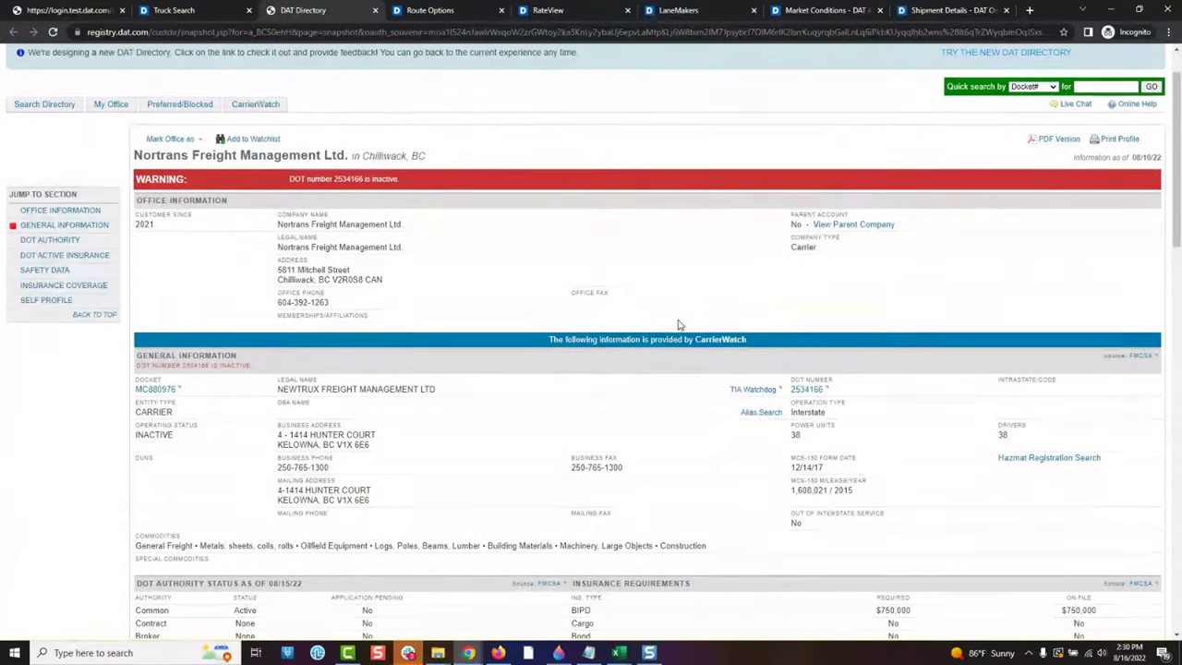
{"action": "scroll", "coordinate": [803, 216], "scroll_direction": "down", "scroll_amount": 5}
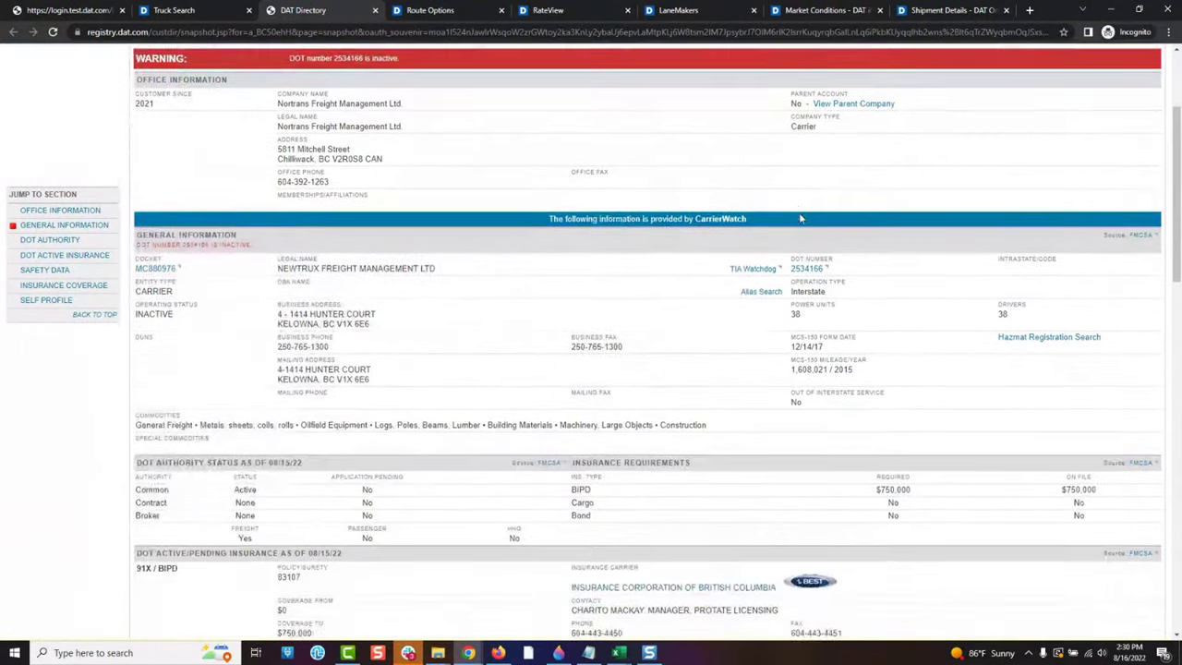
{"action": "scroll", "coordinate": [800, 218], "scroll_direction": "down", "scroll_amount": 4}
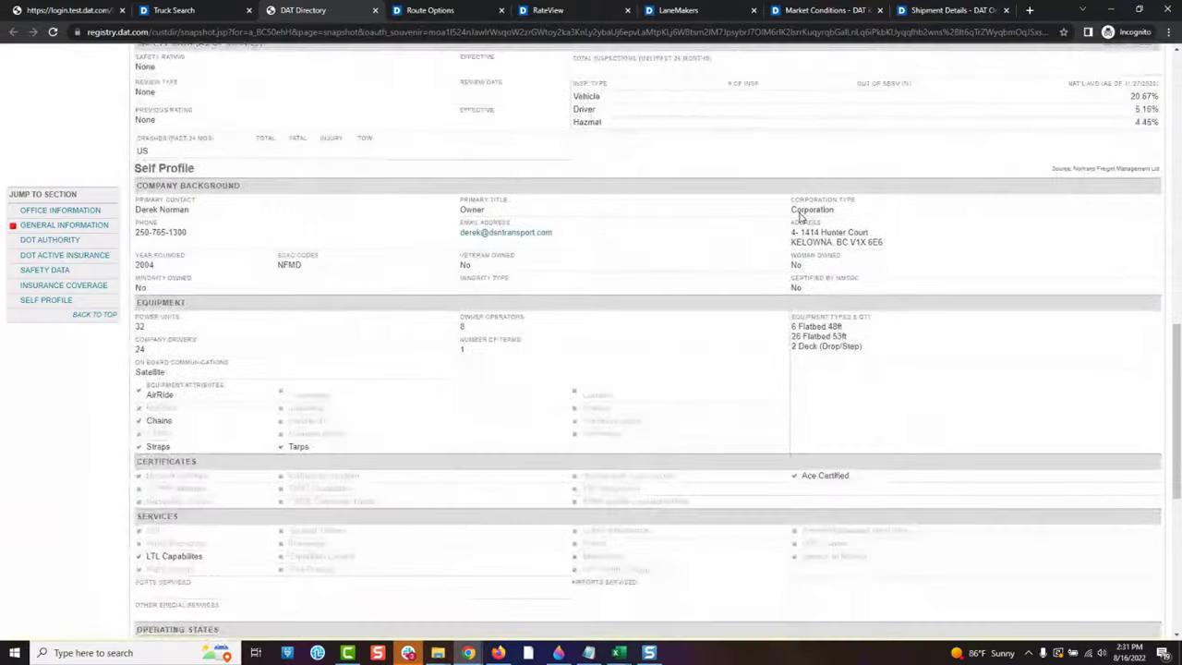
Step: Examine the carrier's self profile, including equipment, certificates, services and operating states, and return to the truck search
{"action": "left_click_drag", "start_coordinate": [209, 231], "coordinate": [134, 237]}
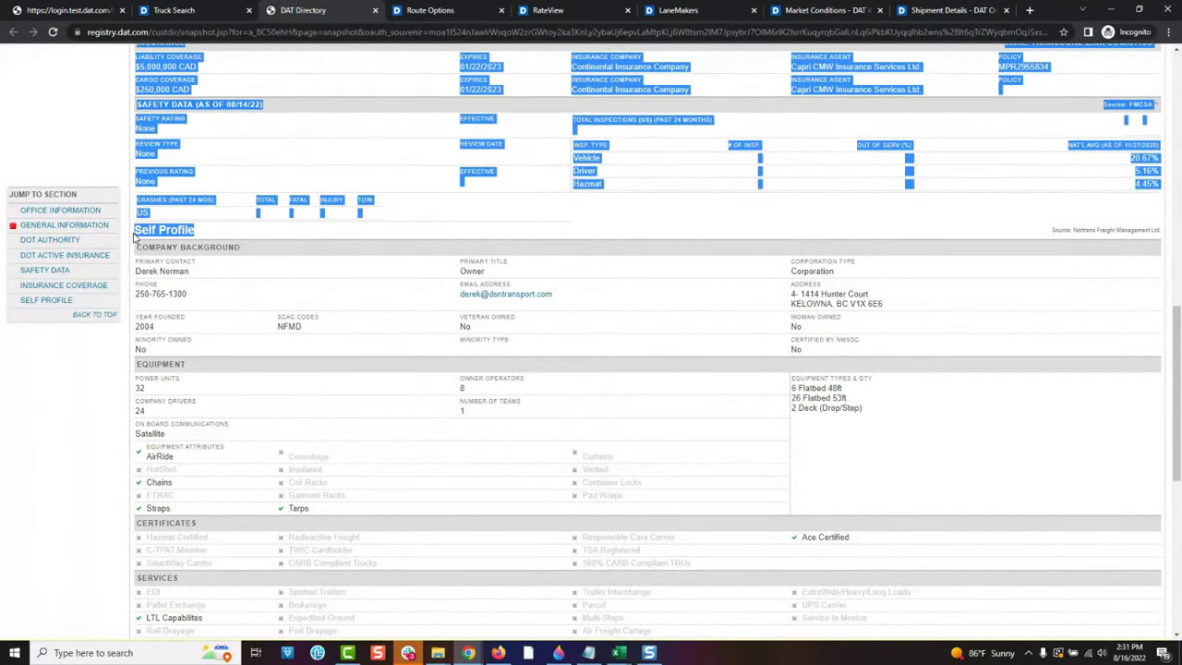
{"action": "scroll", "coordinate": [351, 298], "scroll_direction": "down", "scroll_amount": 1}
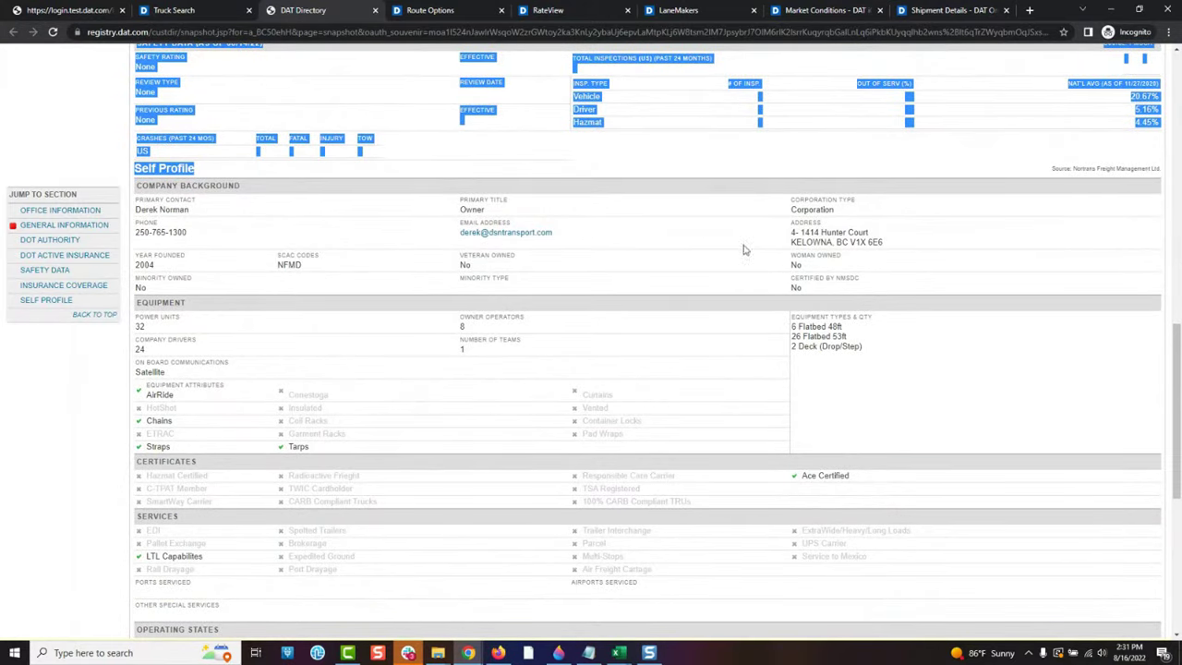
{"action": "scroll", "coordinate": [704, 235], "scroll_direction": "down", "scroll_amount": 1}
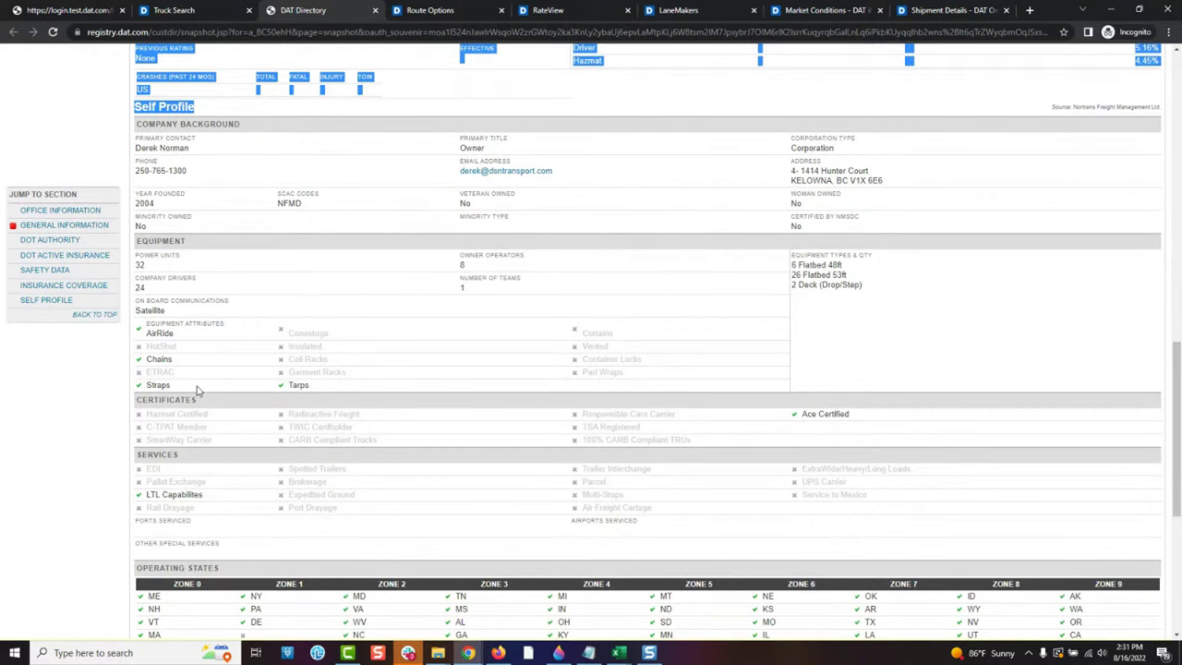
{"action": "scroll", "coordinate": [259, 362], "scroll_direction": "down", "scroll_amount": 3}
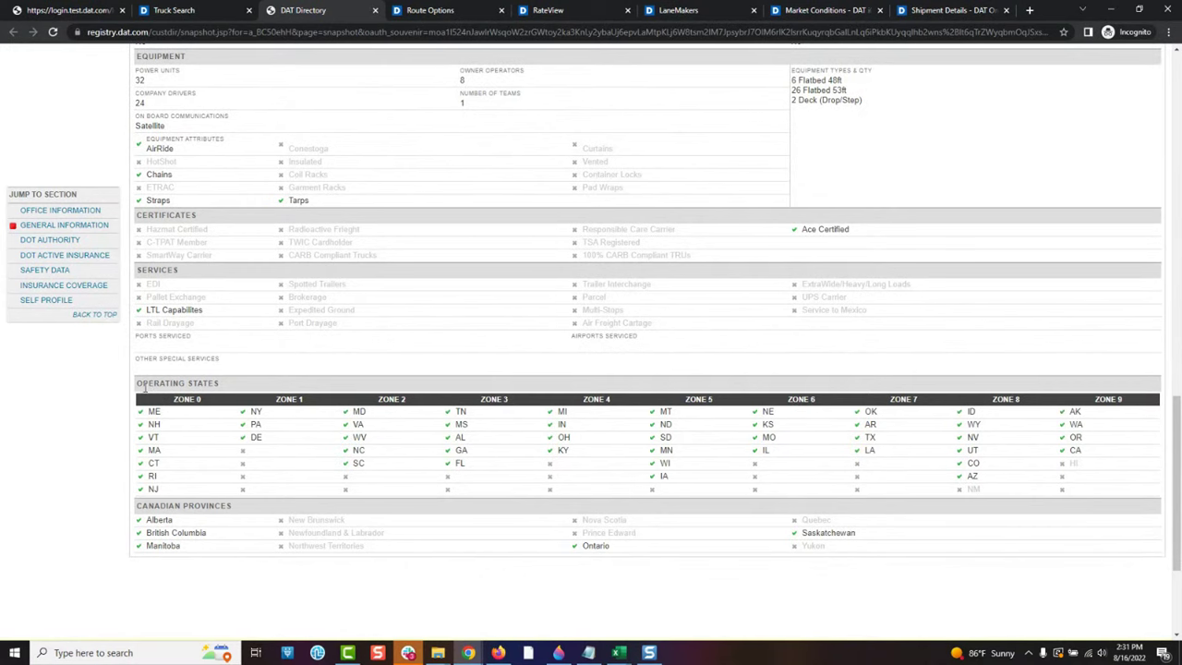
{"action": "left_click_drag", "start_coordinate": [143, 387], "coordinate": [259, 392]}
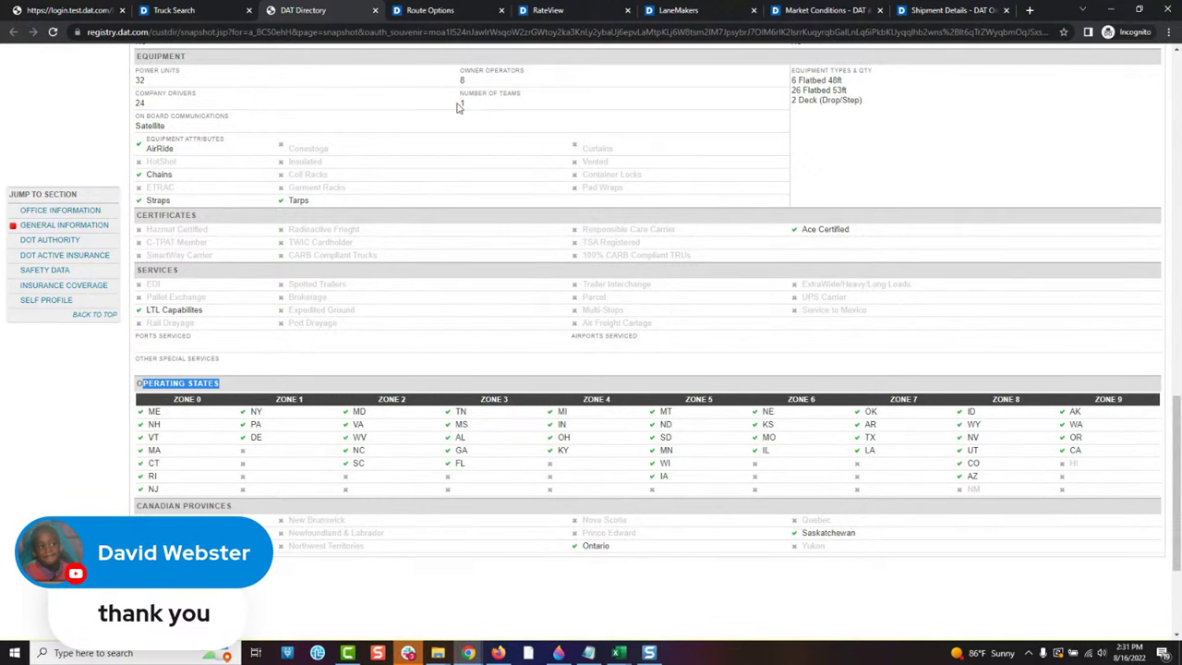
{"action": "left_click", "coordinate": [215, 14]}
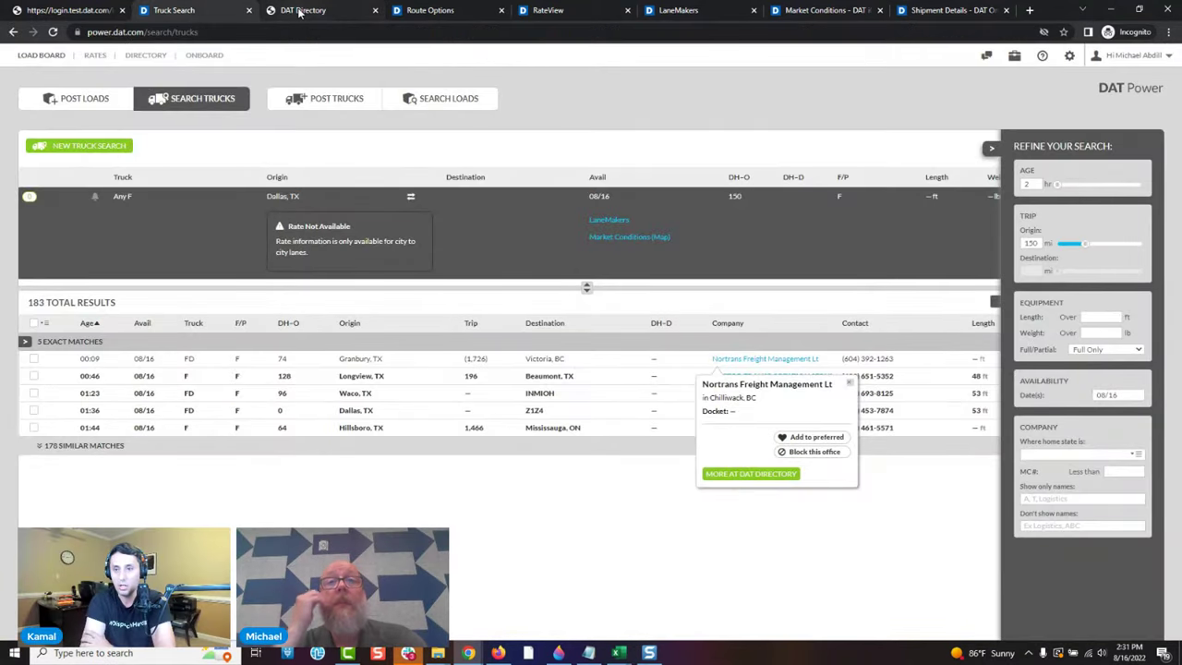
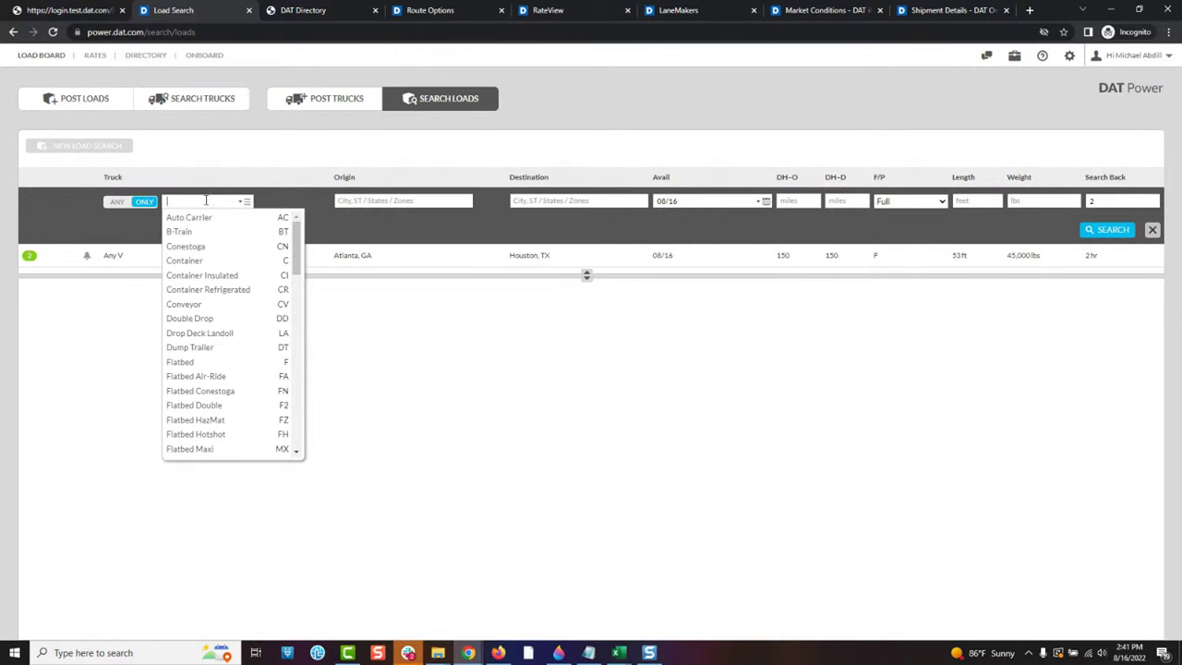
Step: Set the new load search's Only truck types to Moving Van (MV), Straight Box Truck (SB) and Van (V)
{"action": "scroll", "coordinate": [260, 296], "scroll_direction": "down", "scroll_amount": 3}
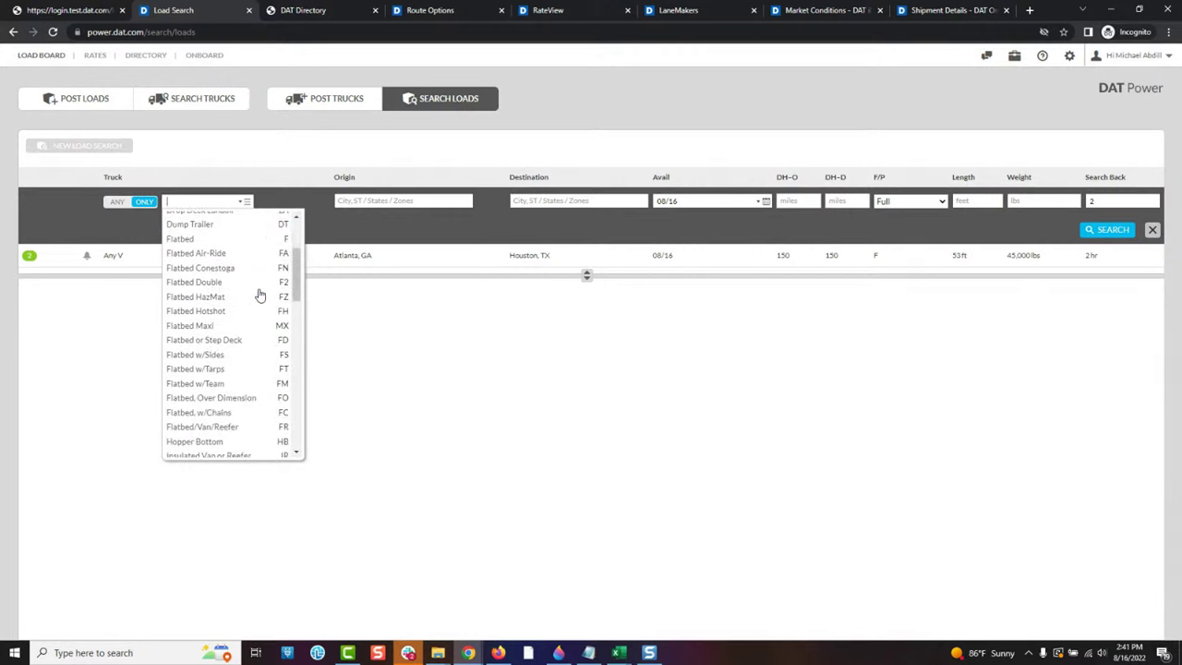
{"action": "scroll", "coordinate": [260, 296], "scroll_direction": "down", "scroll_amount": 5}
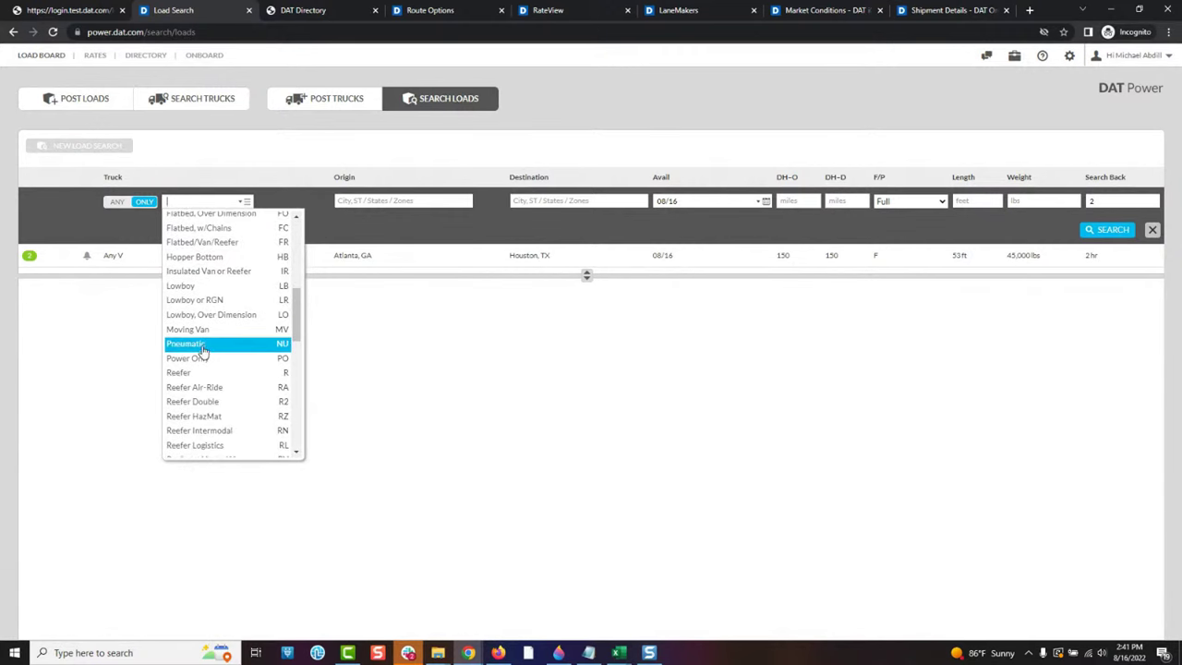
{"action": "left_click", "coordinate": [198, 333]}
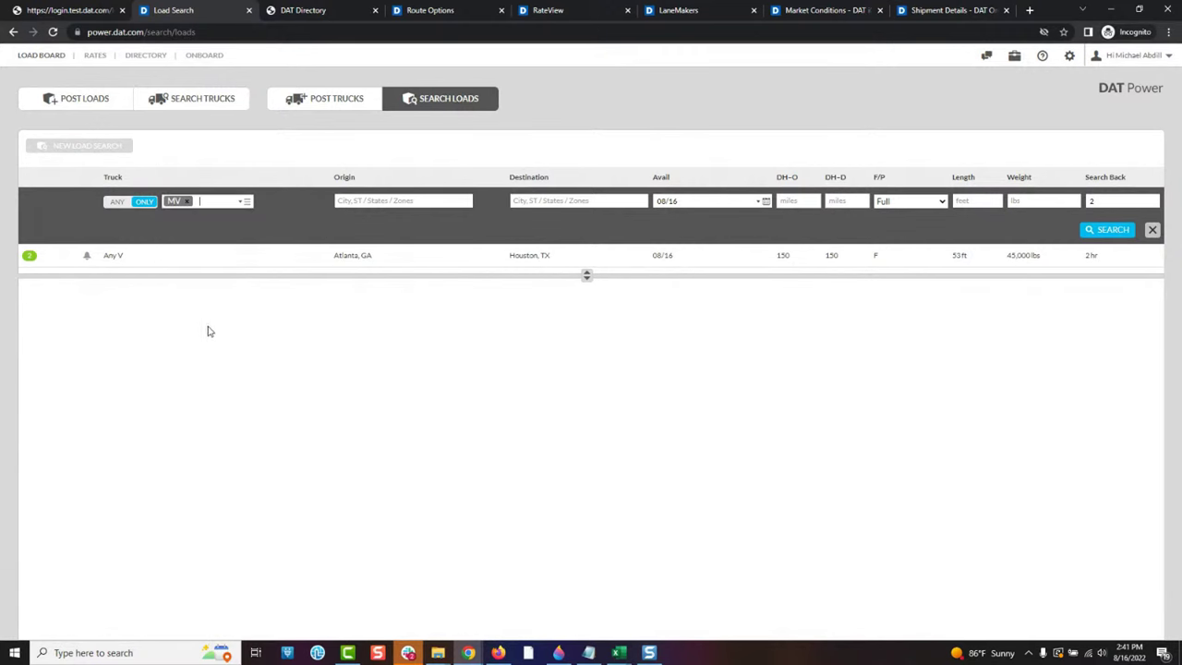
{"action": "left_click", "coordinate": [233, 201]}
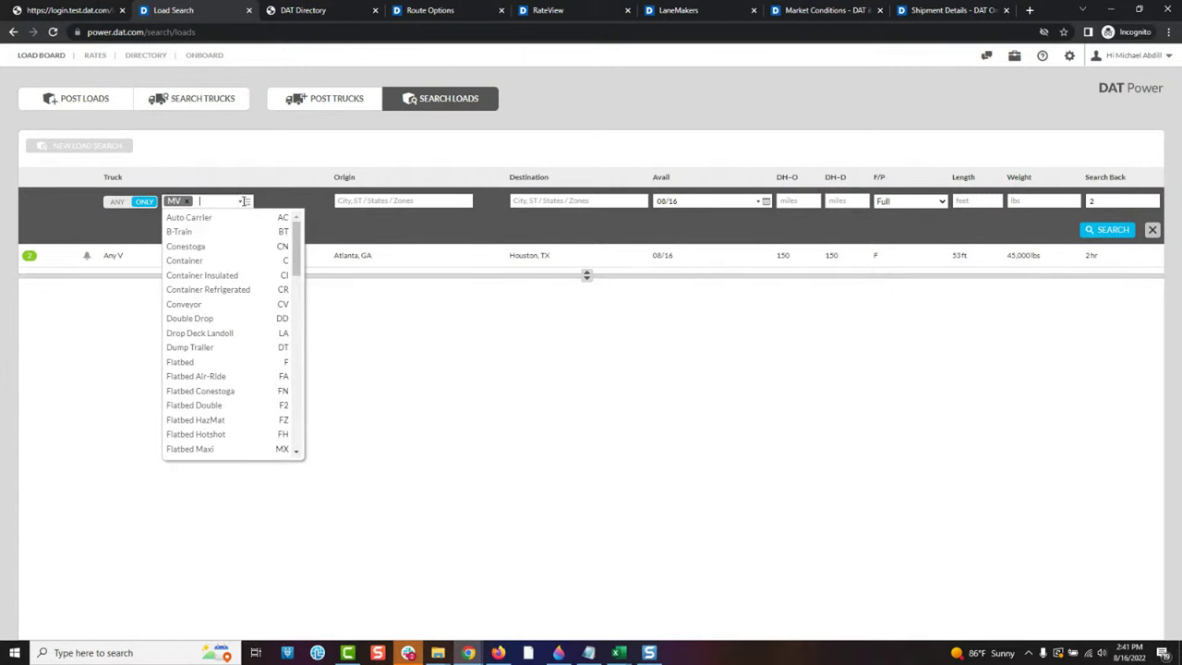
{"action": "scroll", "coordinate": [243, 277], "scroll_direction": "down", "scroll_amount": 5}
{"action": "scroll", "coordinate": [240, 277], "scroll_direction": "down", "scroll_amount": 5}
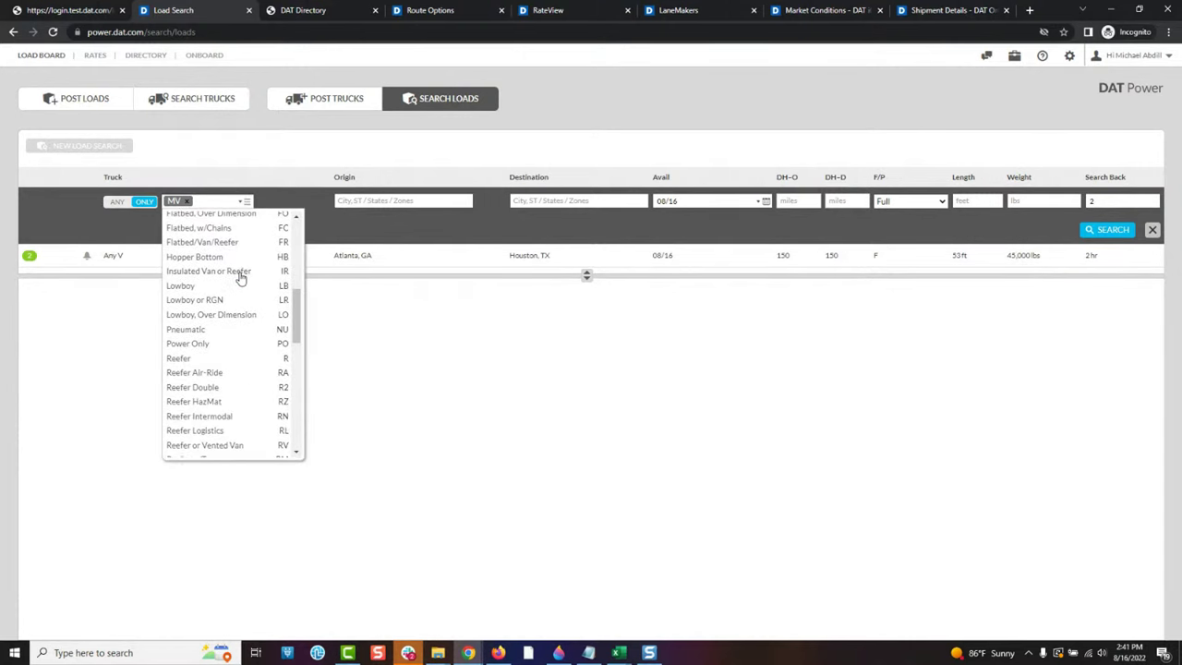
{"action": "scroll", "coordinate": [211, 381], "scroll_direction": "down", "scroll_amount": 2}
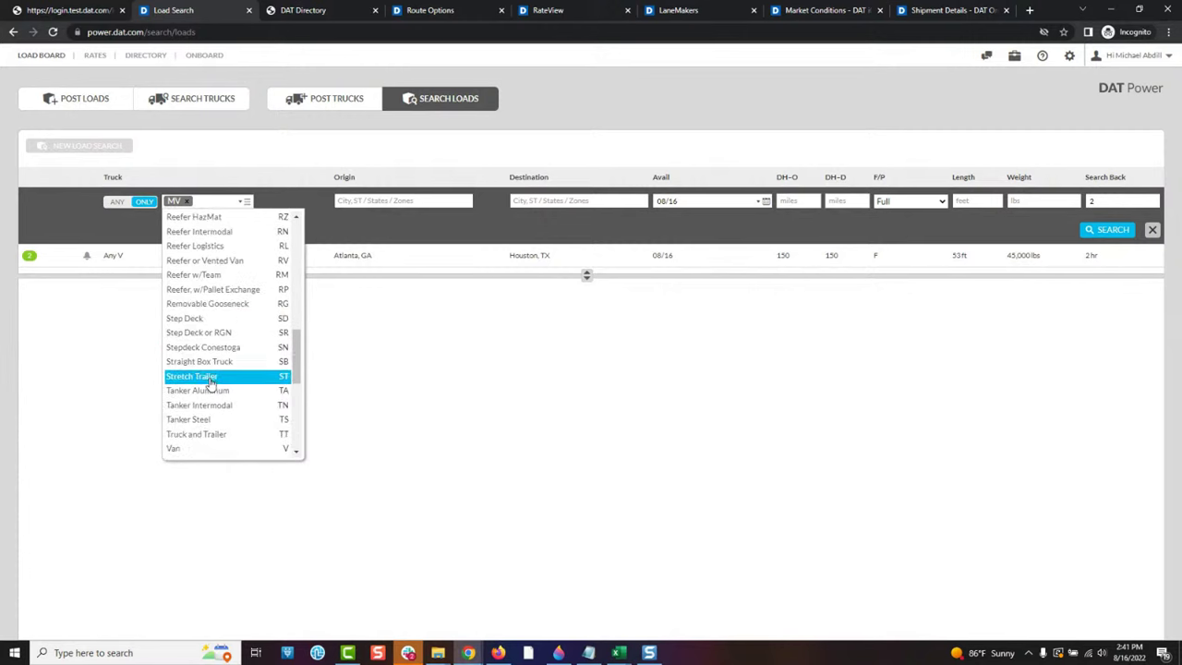
{"action": "left_click", "coordinate": [222, 363]}
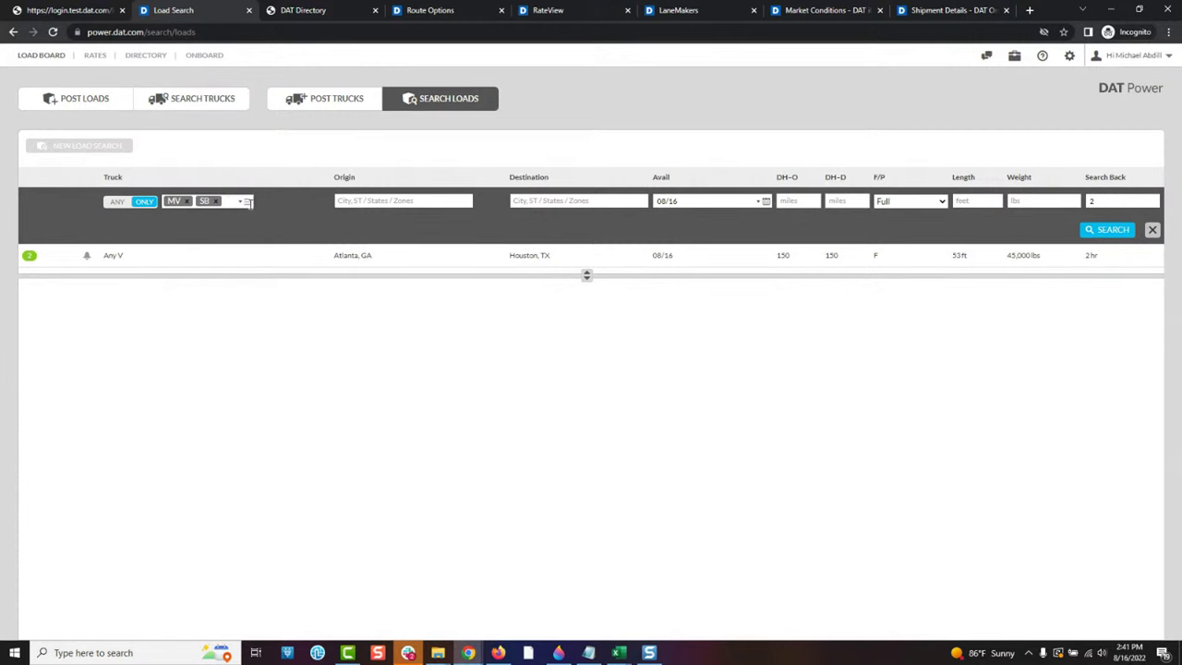
{"action": "left_click", "coordinate": [247, 202]}
{"action": "scroll", "coordinate": [239, 284], "scroll_direction": "down", "scroll_amount": 12}
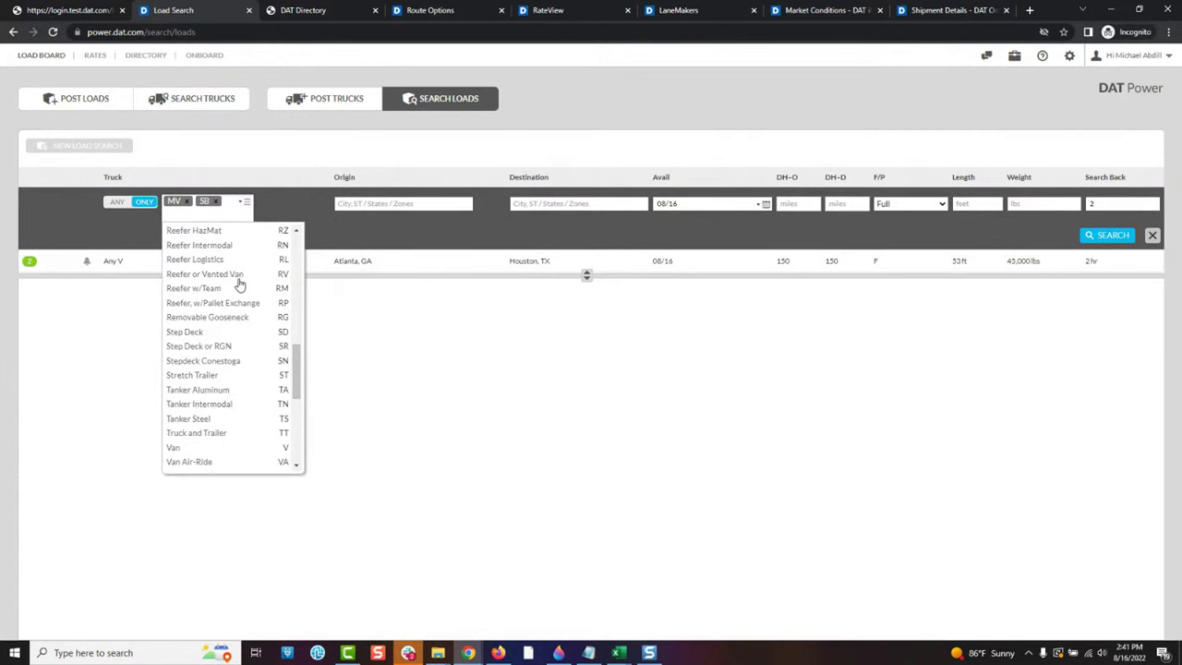
{"action": "scroll", "coordinate": [240, 285], "scroll_direction": "down", "scroll_amount": 2}
{"action": "left_click", "coordinate": [211, 387]}
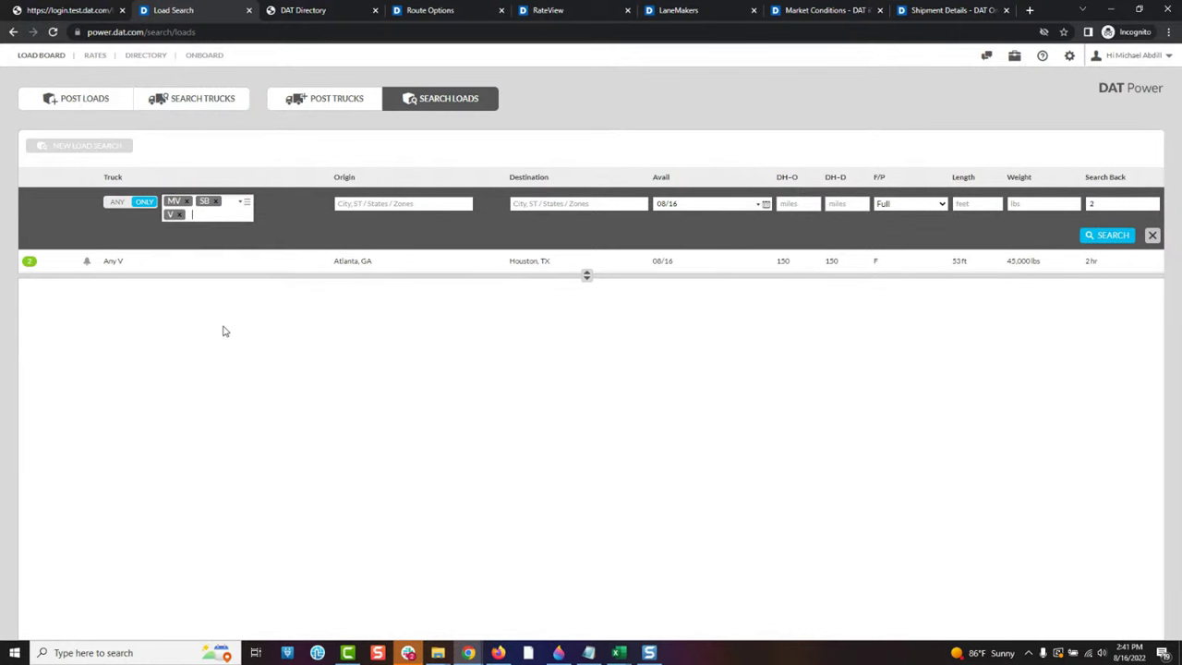
Step: Add Van Hotshot (VH) and Van Logistics (VL) to the new load search's Only truck types
{"action": "left_click", "coordinate": [246, 203]}
{"action": "scroll", "coordinate": [231, 262], "scroll_direction": "down", "scroll_amount": 2}
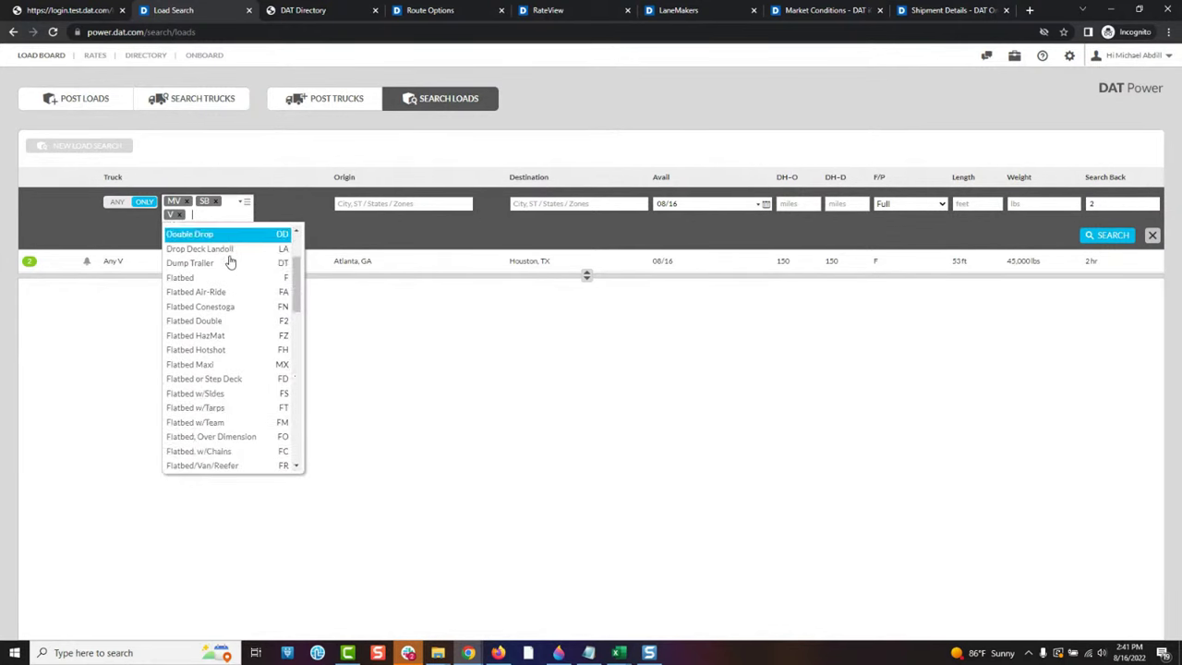
{"action": "scroll", "coordinate": [231, 273], "scroll_direction": "down", "scroll_amount": 10}
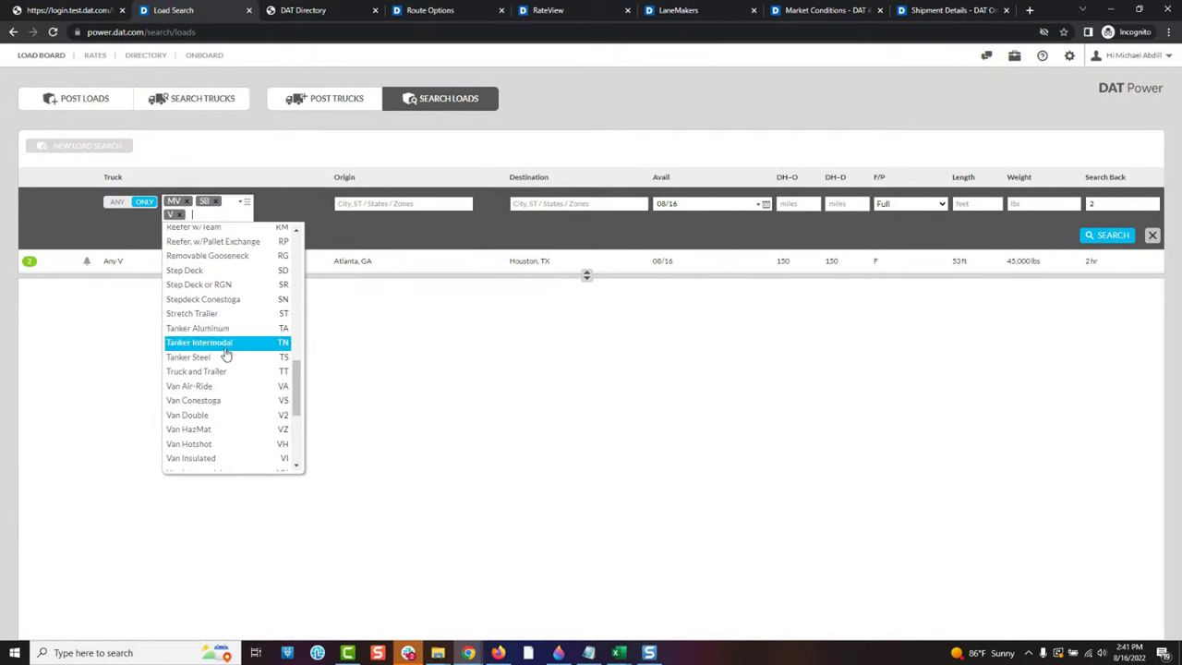
{"action": "scroll", "coordinate": [222, 374], "scroll_direction": "down", "scroll_amount": 2}
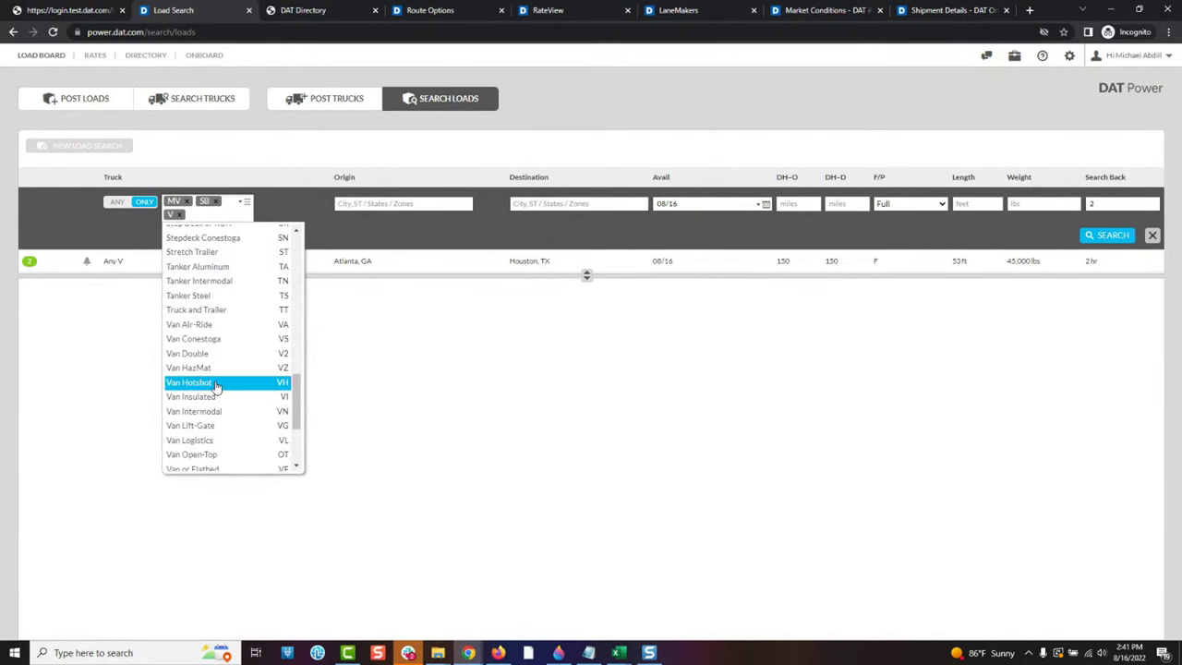
{"action": "left_click", "coordinate": [215, 386]}
{"action": "left_click", "coordinate": [243, 202]}
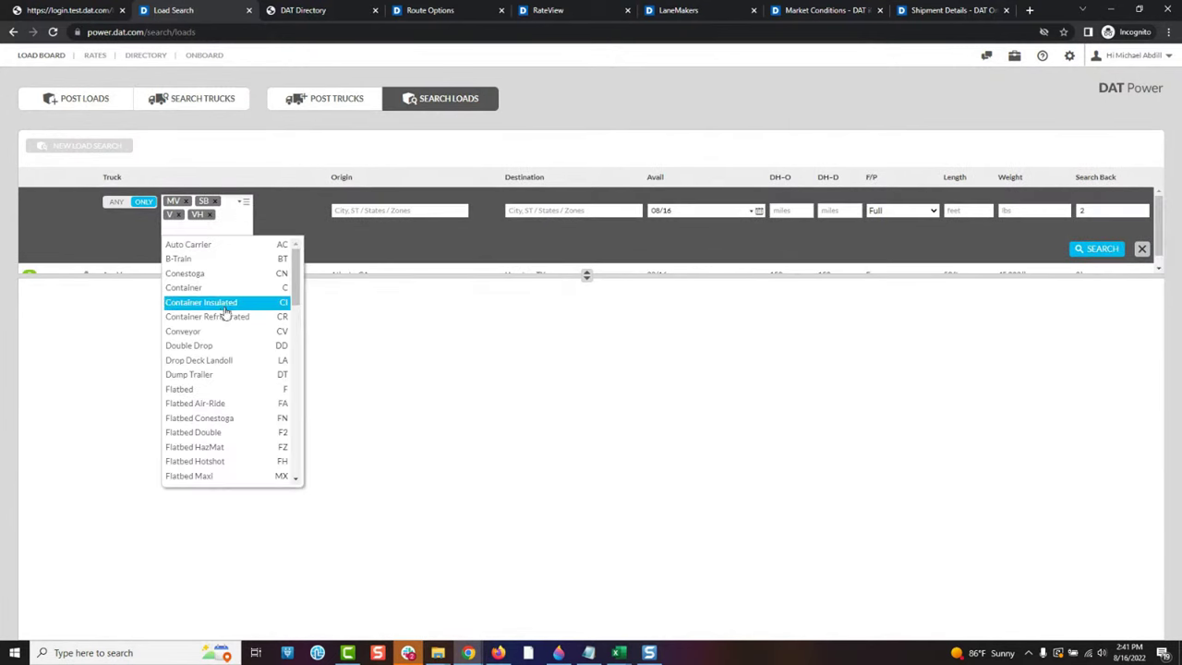
{"action": "scroll", "coordinate": [223, 376], "scroll_direction": "down", "scroll_amount": 4}
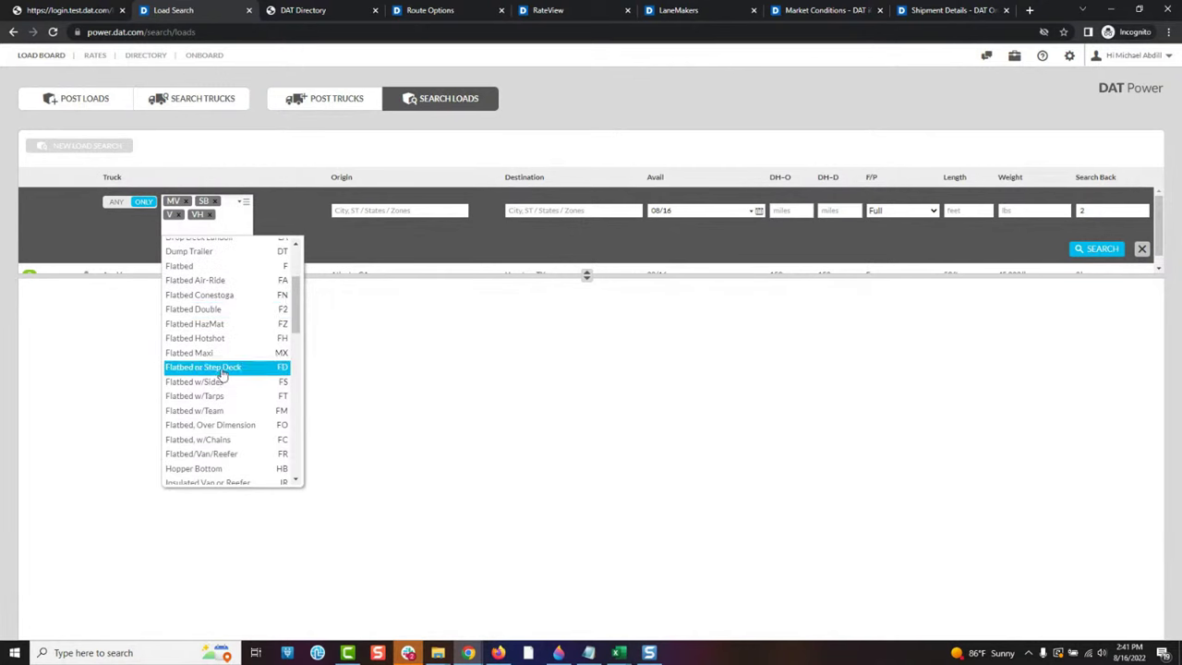
{"action": "scroll", "coordinate": [223, 369], "scroll_direction": "down", "scroll_amount": 8}
{"action": "scroll", "coordinate": [222, 369], "scroll_direction": "down", "scroll_amount": 6}
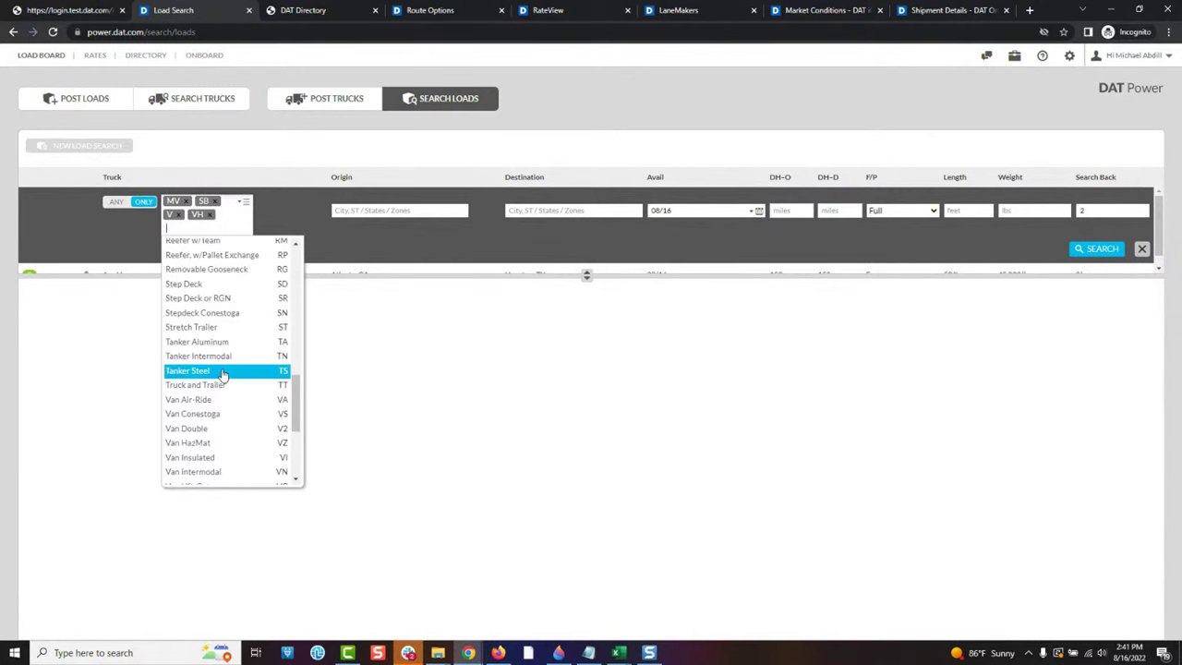
{"action": "scroll", "coordinate": [222, 375], "scroll_direction": "down", "scroll_amount": 2}
{"action": "left_click", "coordinate": [212, 439]}
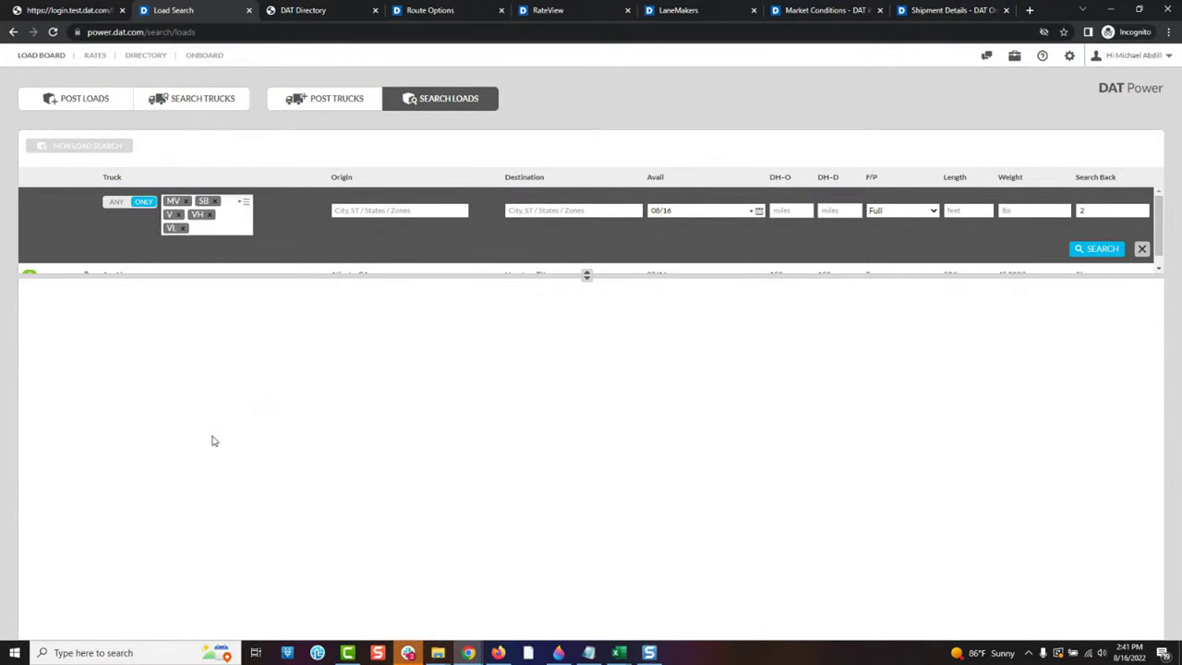
Step: Search loads from Denver, CO to Houston, TX with 450 origin deadhead miles, 8 ft length and 3,000 lbs weight
{"action": "left_click", "coordinate": [384, 211]}
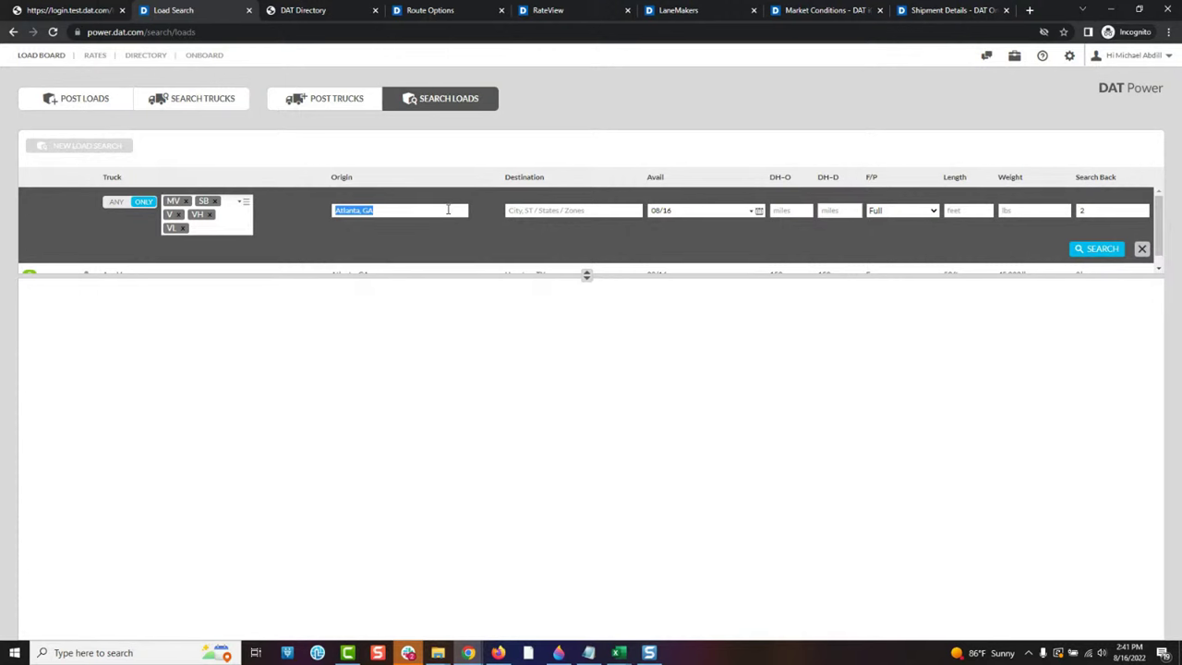
{"action": "type", "text": "denver"}
{"action": "key", "text": "Tab"}
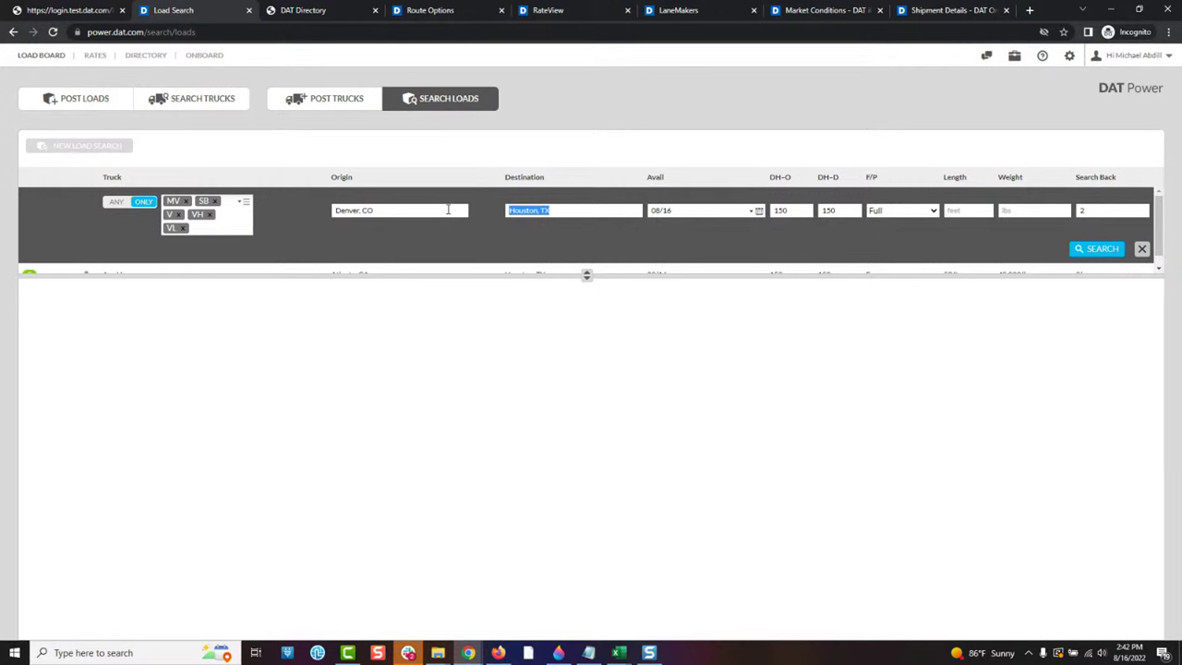
{"action": "left_click", "coordinate": [791, 209]}
{"action": "type", "text": "450"}
{"action": "key", "text": "Tab"}
{"action": "left_click", "coordinate": [958, 211]}
{"action": "type", "text": "84"}
{"action": "left_click", "coordinate": [1096, 250]}
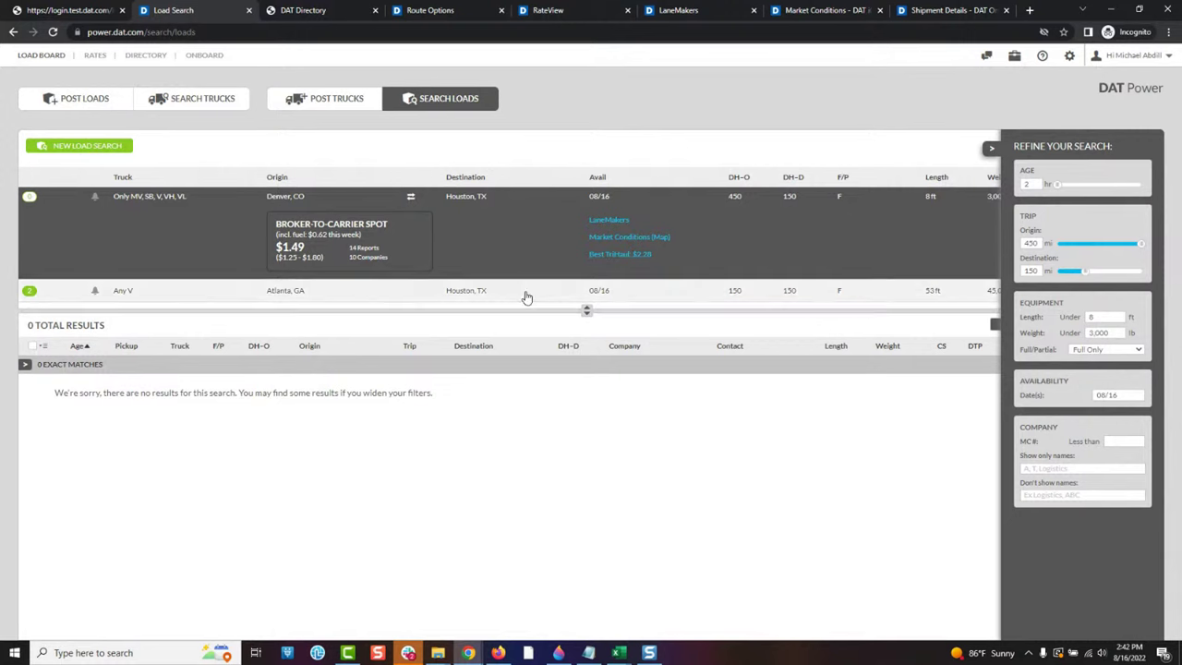
Step: Remove the destination from the Denver load search, rerun it and expand the similar matches
{"action": "left_click", "coordinate": [991, 148]}
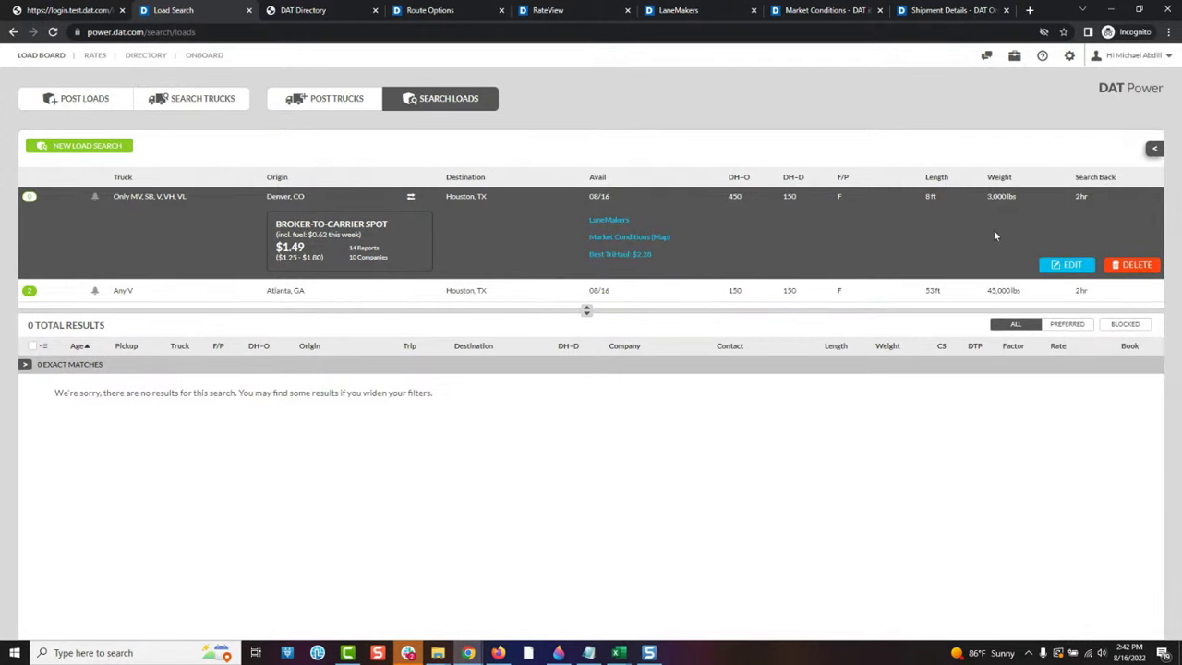
{"action": "left_click", "coordinate": [1071, 264]}
{"action": "left_click", "coordinate": [533, 211]}
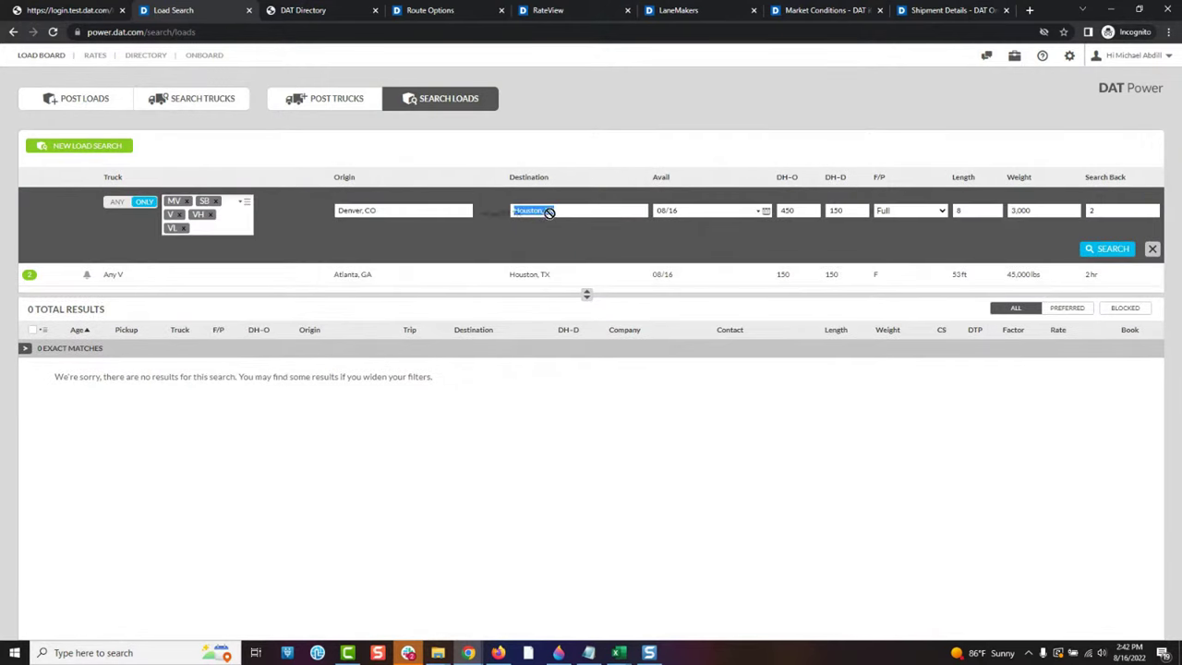
{"action": "key", "text": "BackSpace"}
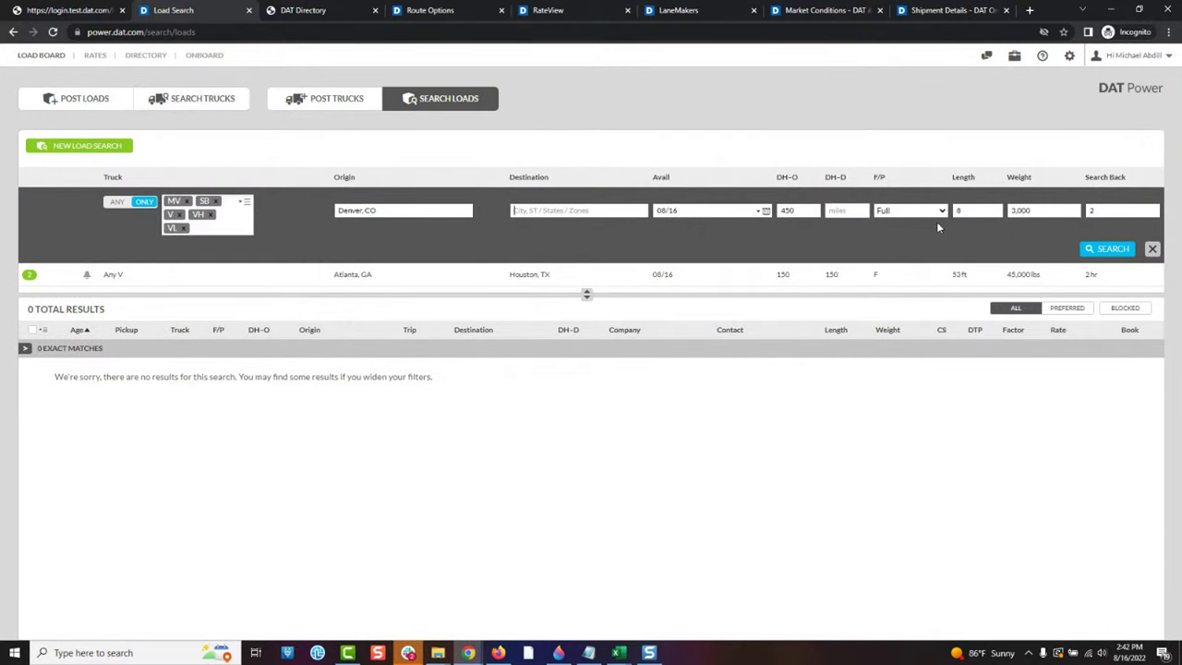
{"action": "left_click", "coordinate": [1108, 249]}
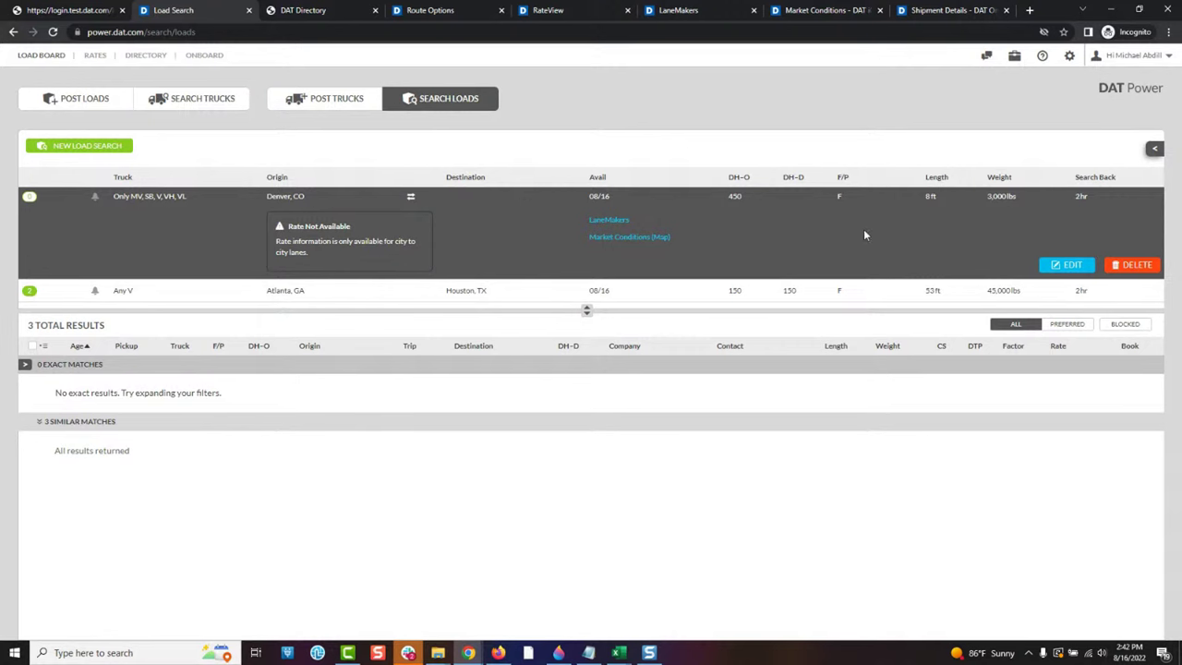
{"action": "left_click", "coordinate": [40, 422]}
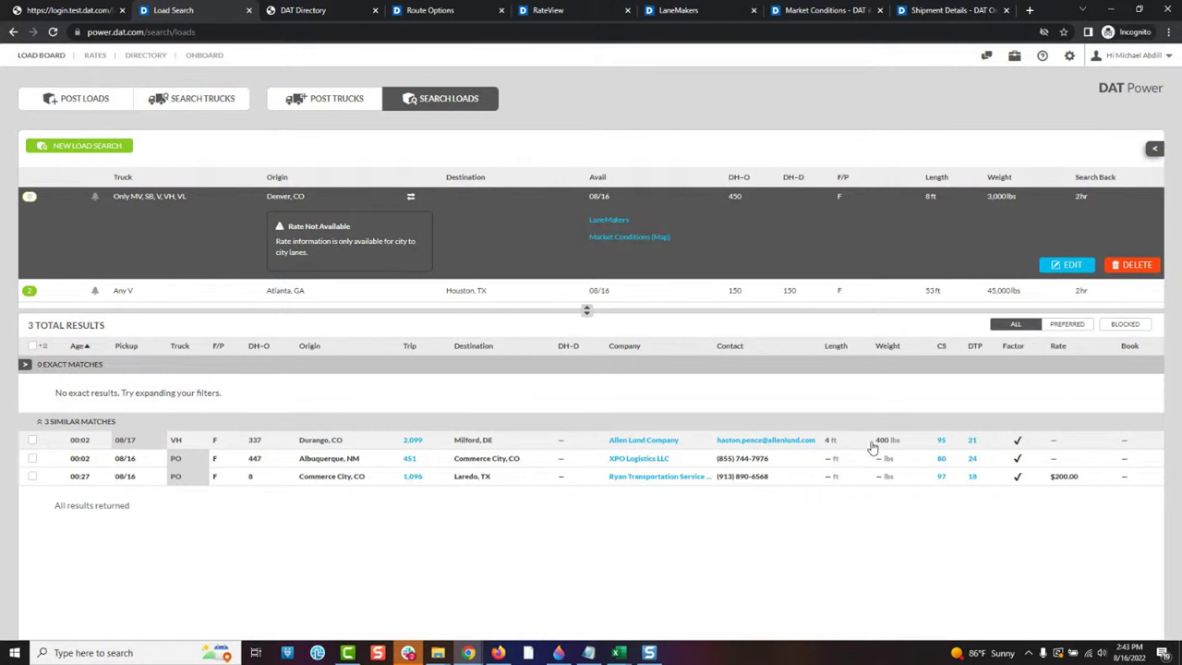
Step: Change the load search's origin to Houston, TX and rerun it without a destination
{"action": "left_click", "coordinate": [1069, 265]}
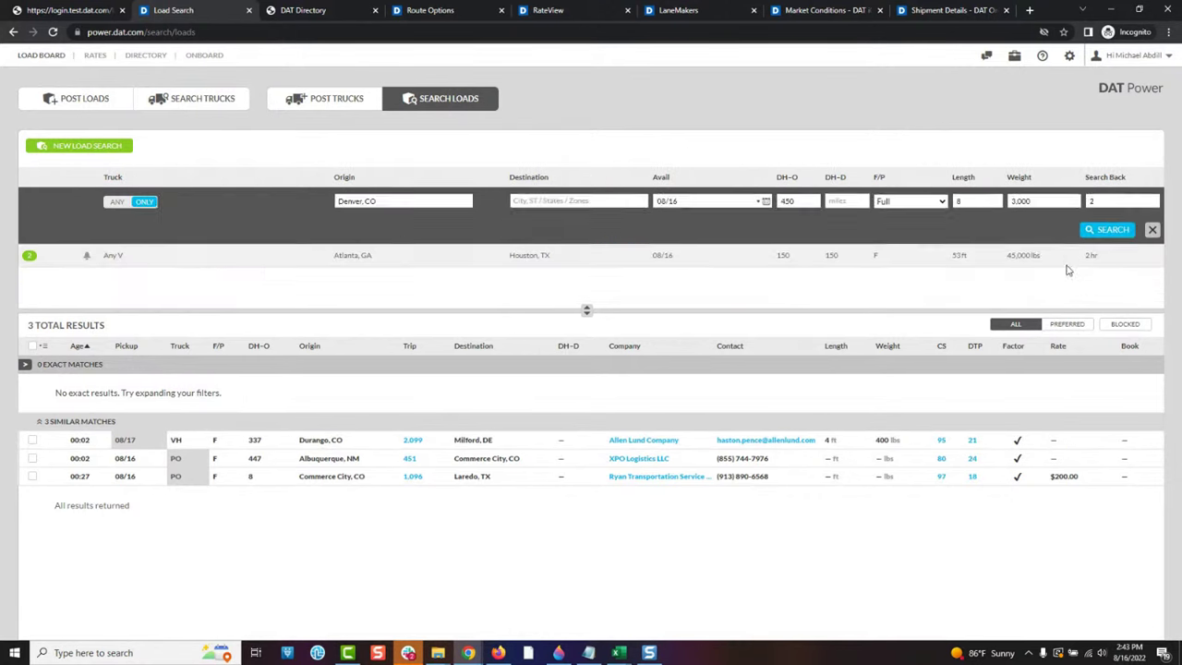
{"action": "left_click", "coordinate": [394, 213]}
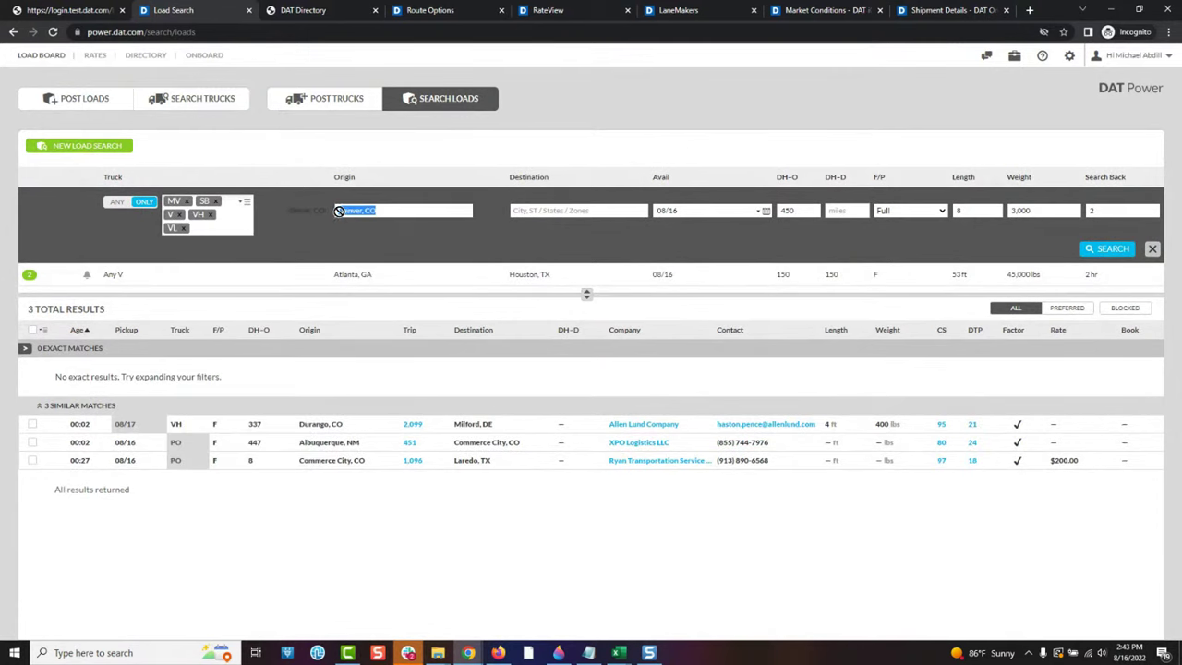
{"action": "type", "text": "houston"}
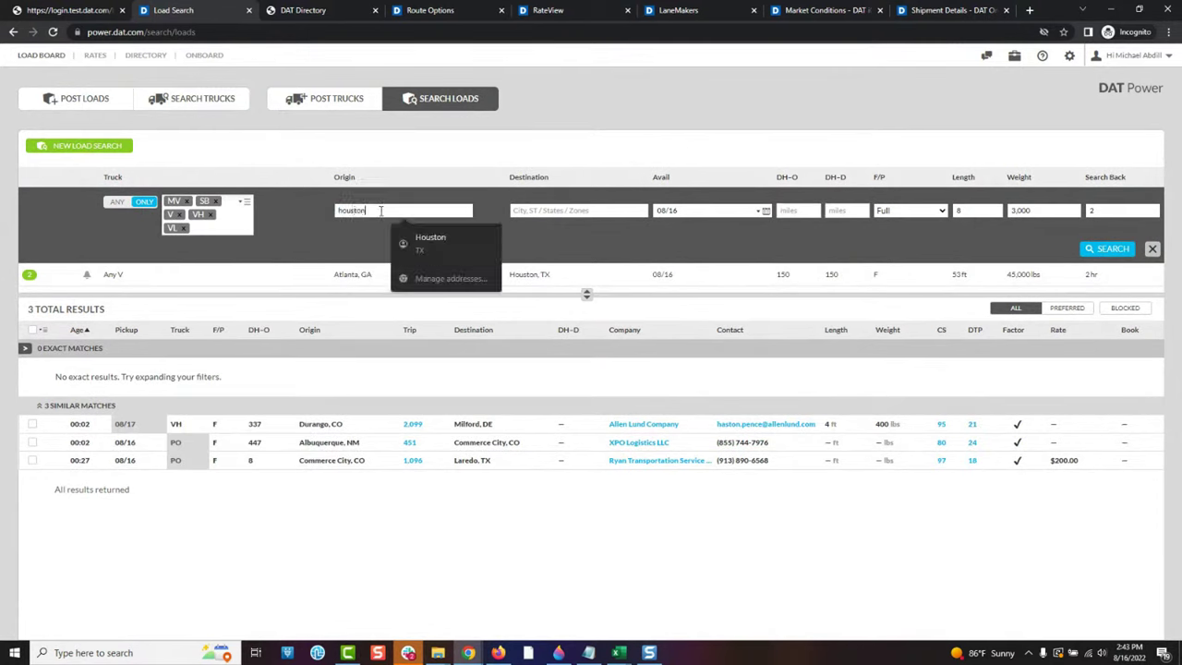
{"action": "key", "text": "Tab"}
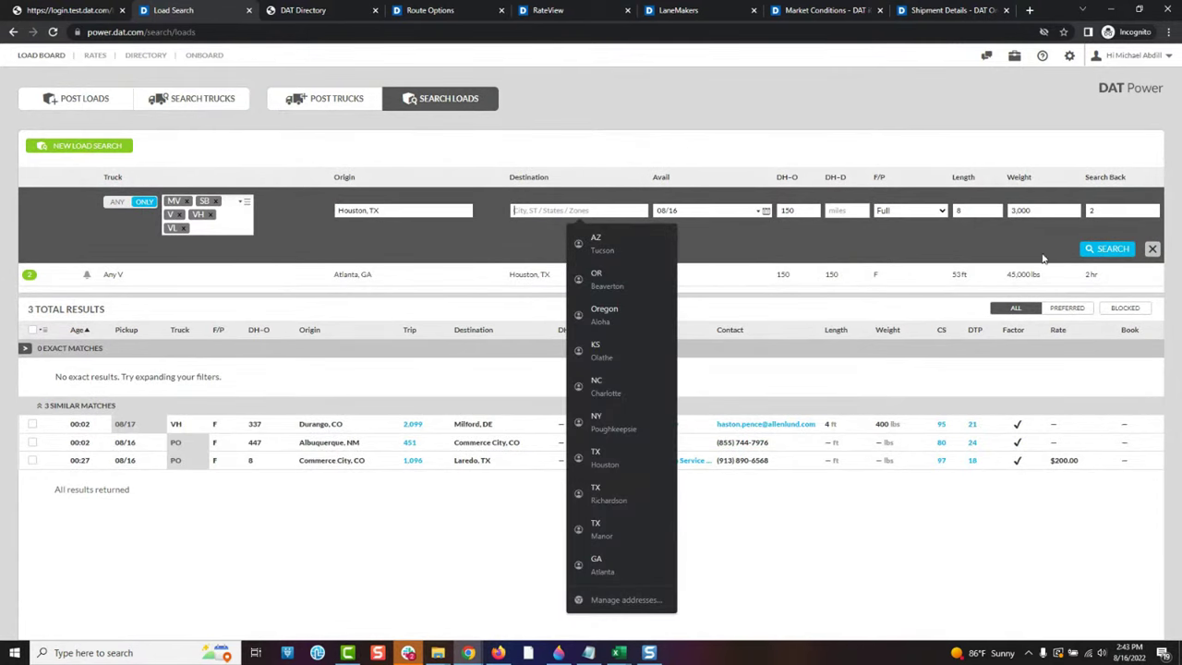
{"action": "left_click", "coordinate": [1101, 249]}
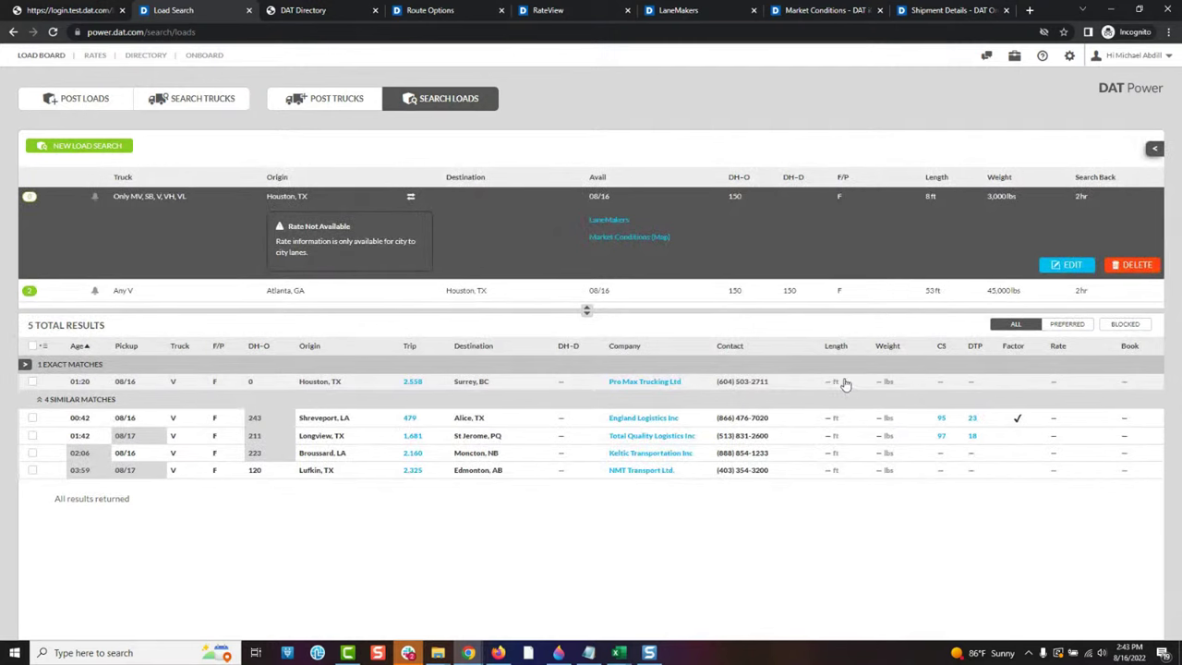
Step: Change the load search's origin to Mobile, AL with 450 origin deadhead miles and rerun it
{"action": "left_click", "coordinate": [1067, 265]}
{"action": "left_click", "coordinate": [409, 210]}
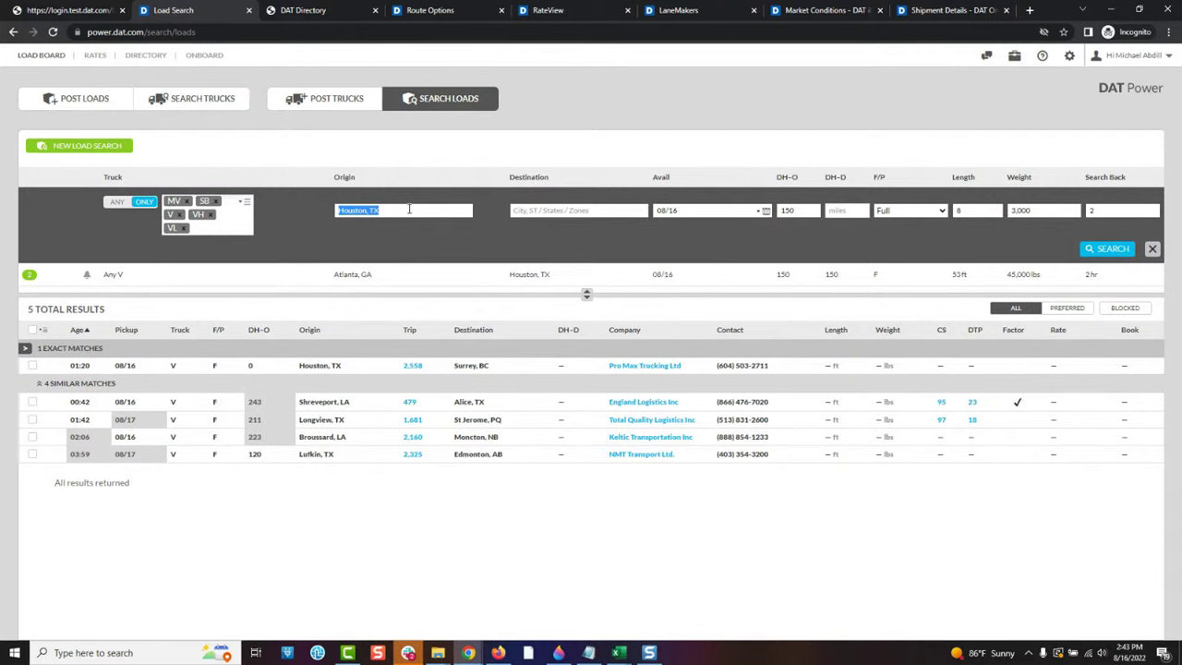
{"action": "key", "text": "BackSpace"}
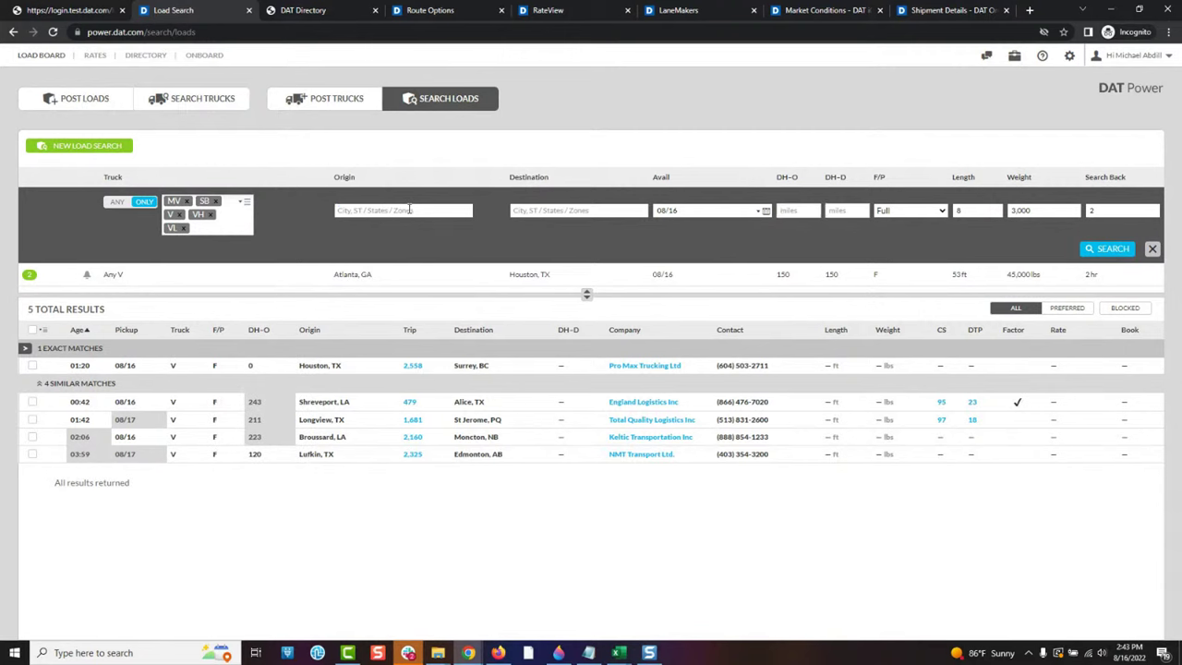
{"action": "type", "text": "mobile"}
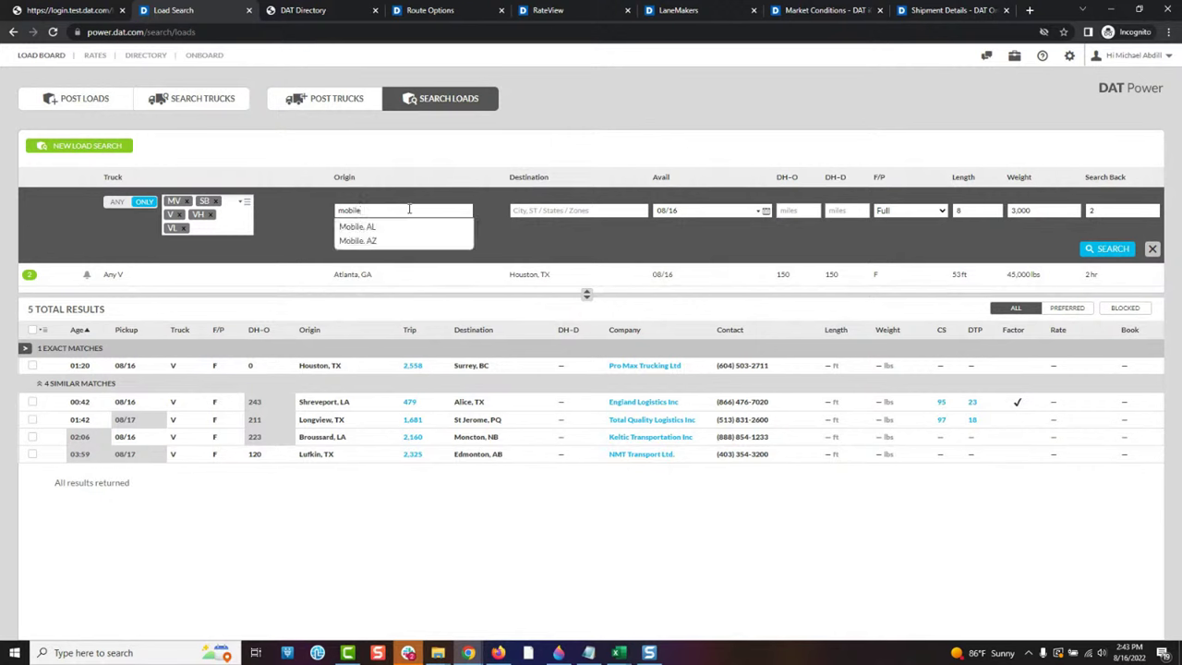
{"action": "key", "text": "Tab"}
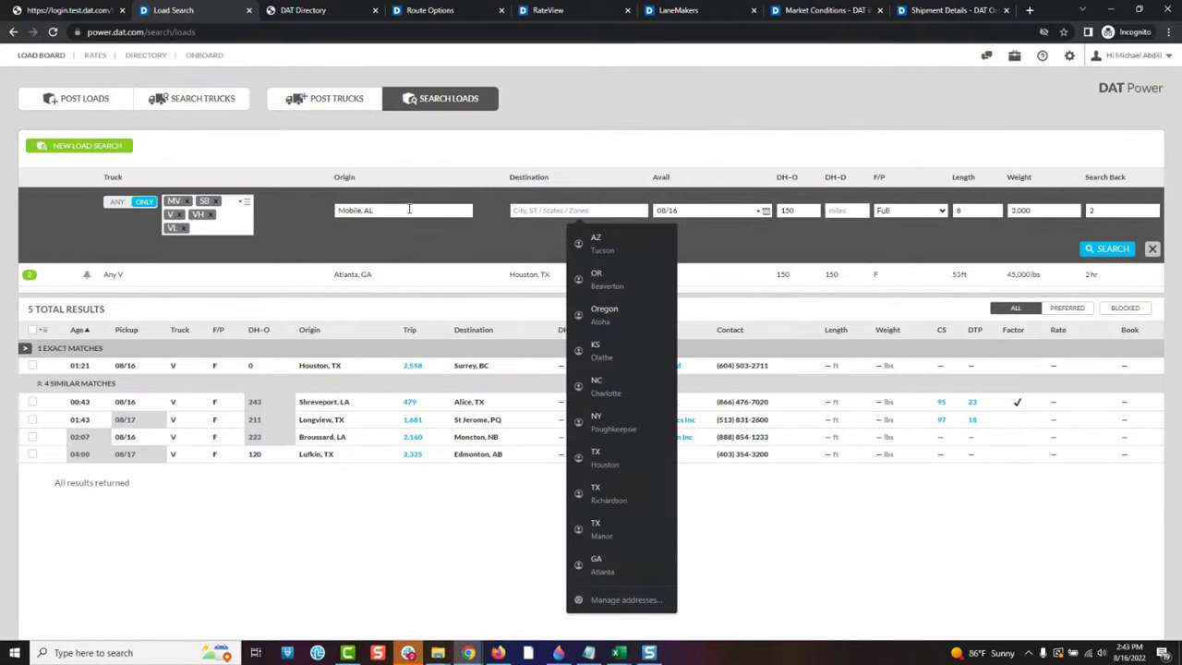
{"action": "double_click", "coordinate": [783, 210]}
{"action": "type", "text": "1"}
{"action": "type", "text": "50"}
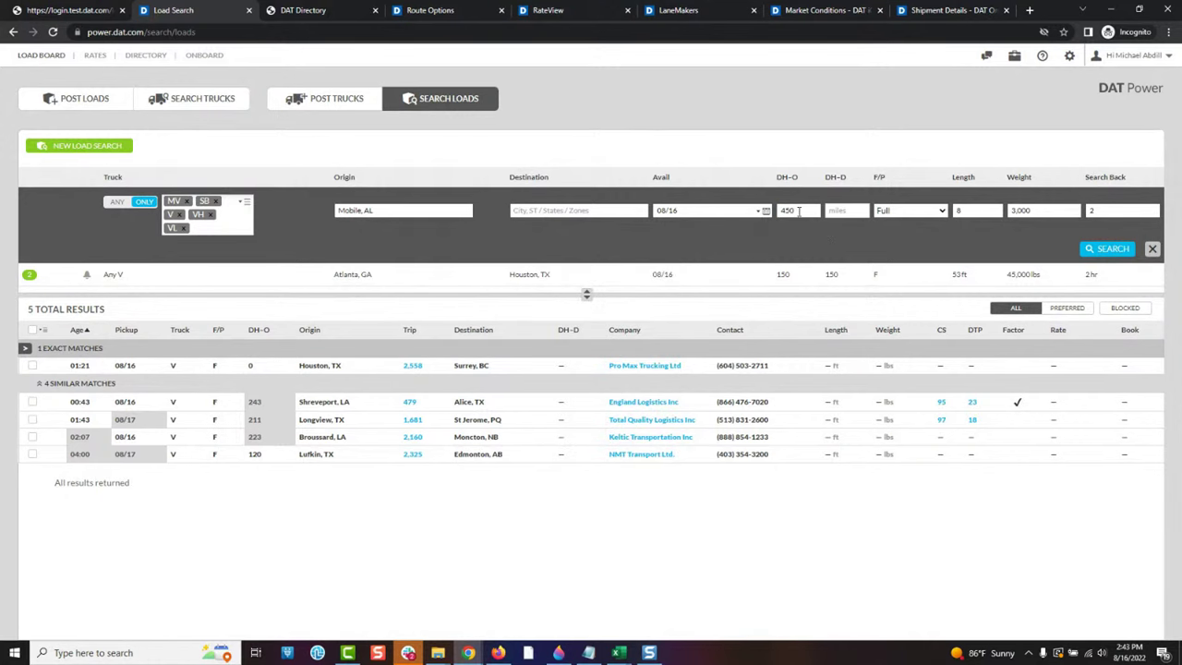
{"action": "left_click", "coordinate": [1108, 248]}
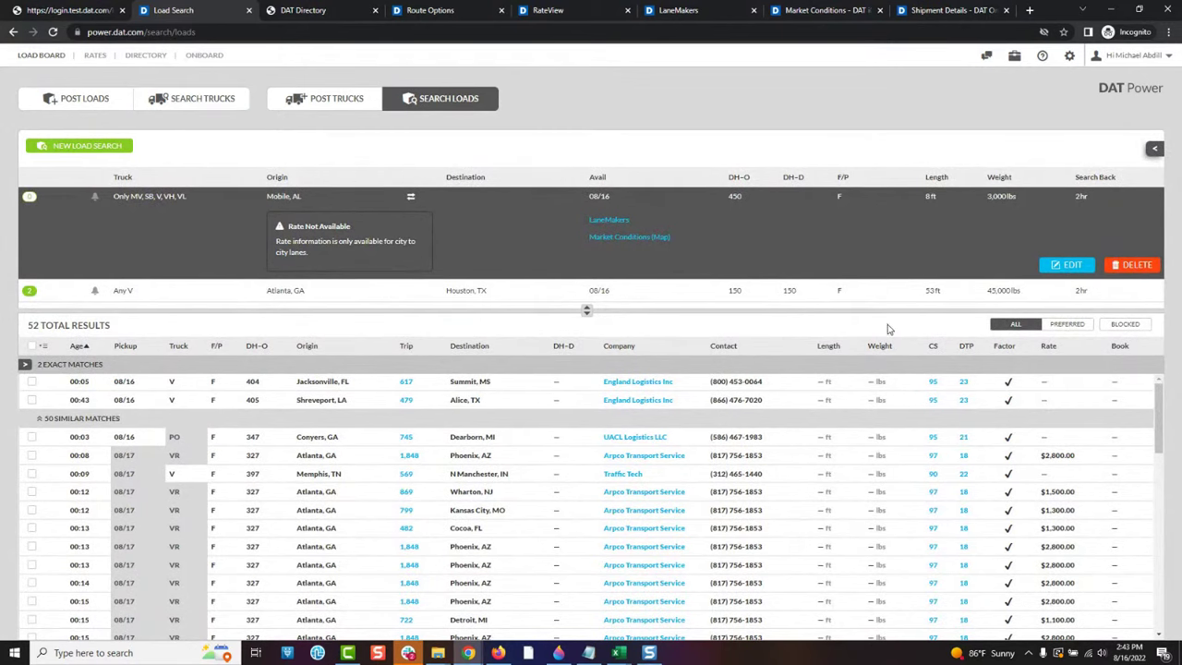
Step: Look through the exact and similar matches for Mobile, AL and open the LaneMakers report for that search
{"action": "scroll", "coordinate": [885, 397], "scroll_direction": "down", "scroll_amount": 5}
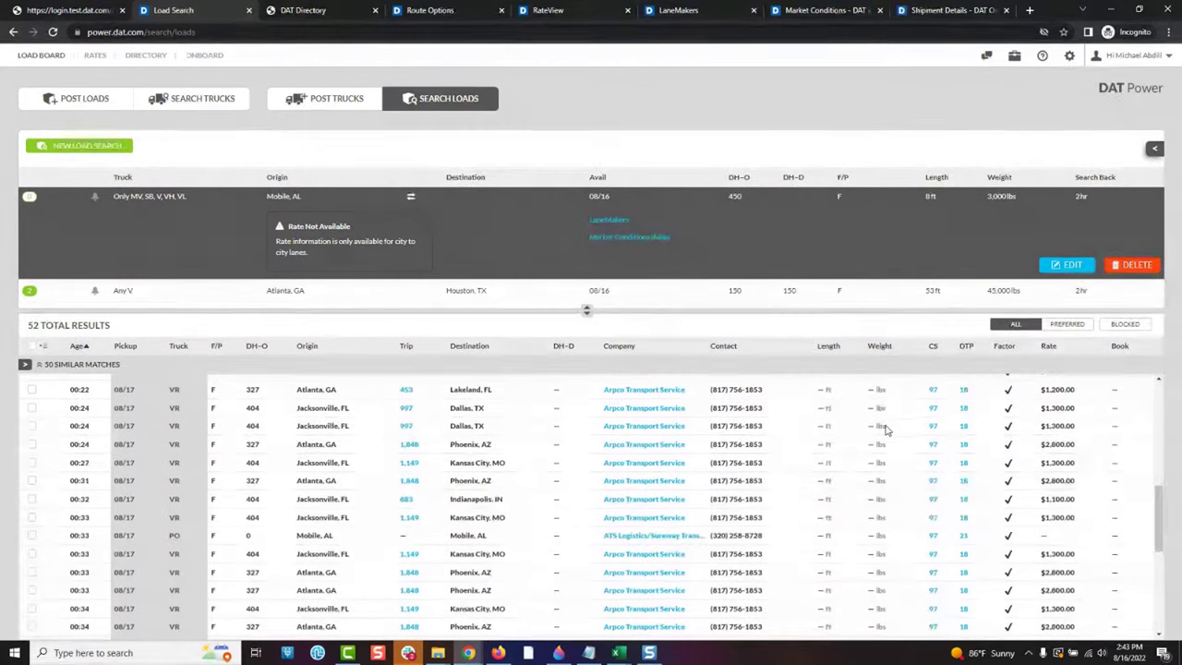
{"action": "scroll", "coordinate": [885, 431], "scroll_direction": "down", "scroll_amount": 3}
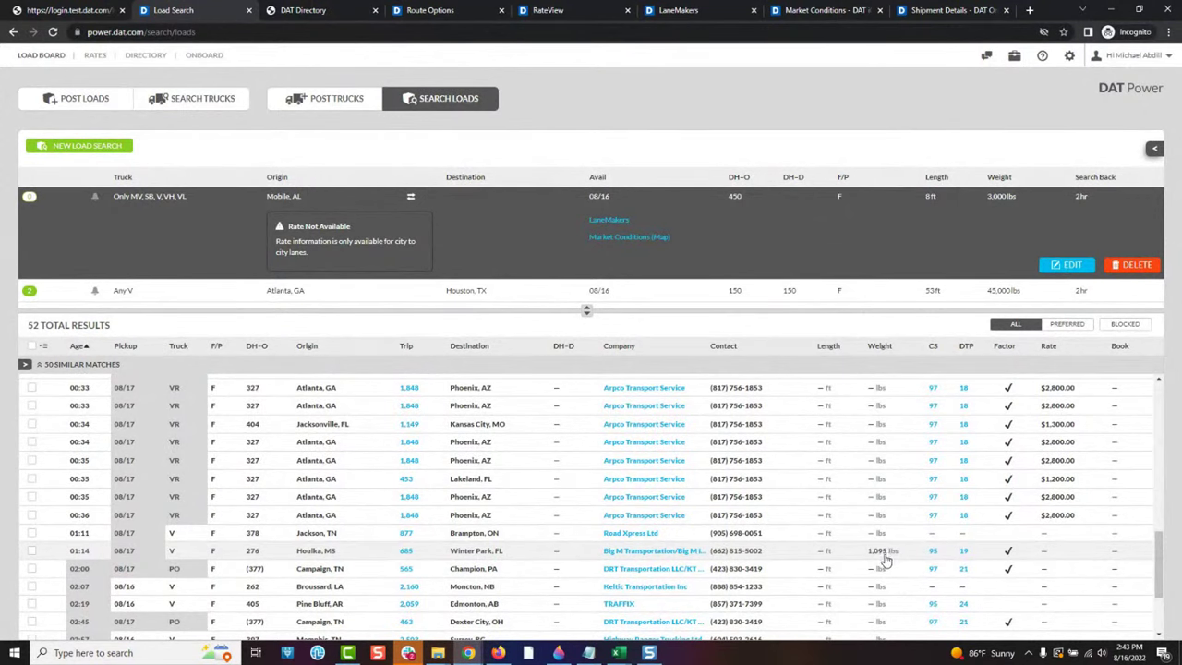
{"action": "scroll", "coordinate": [888, 555], "scroll_direction": "down", "scroll_amount": 3}
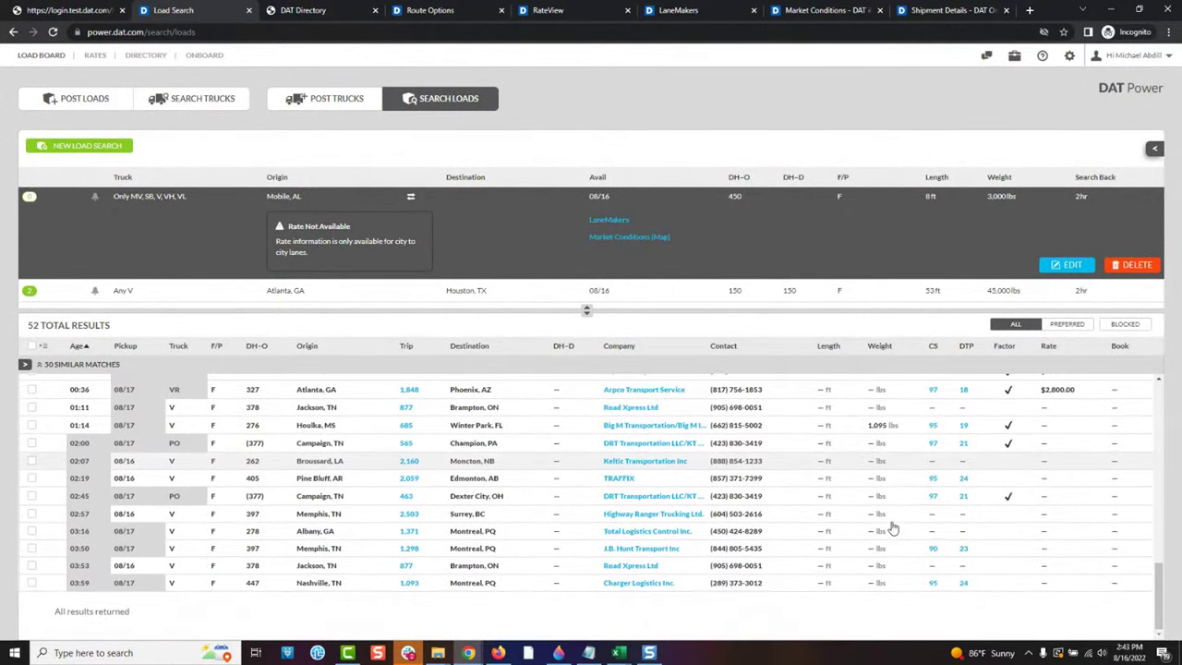
{"action": "scroll", "coordinate": [868, 440], "scroll_direction": "up", "scroll_amount": 3}
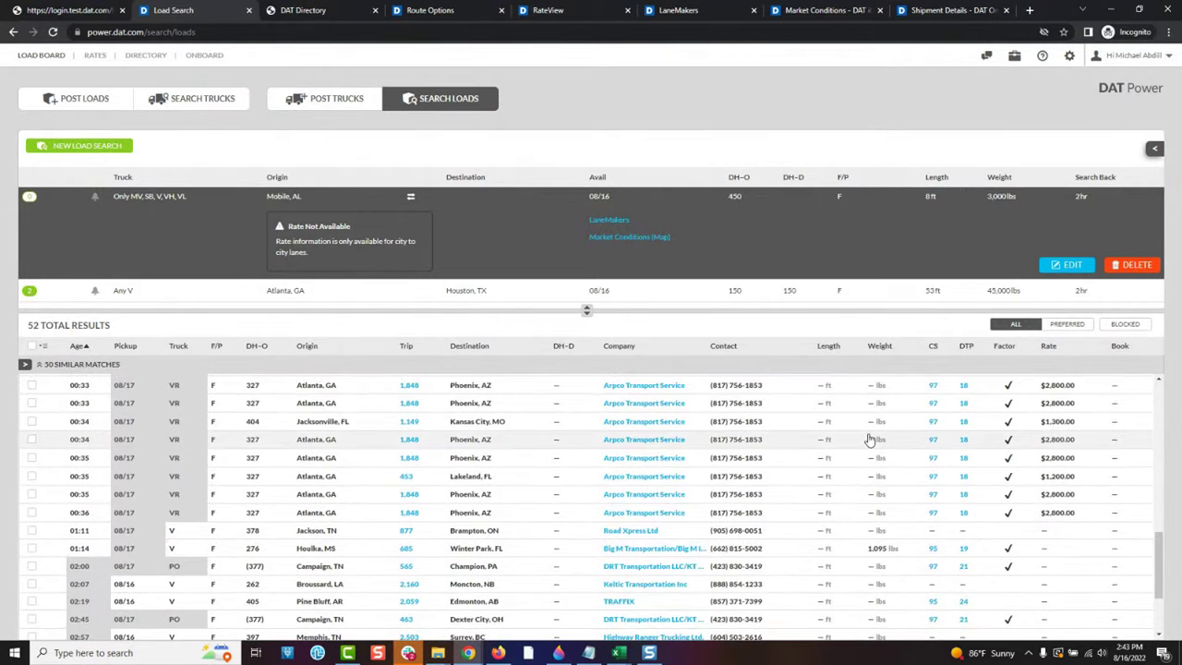
{"action": "scroll", "coordinate": [868, 441], "scroll_direction": "up", "scroll_amount": 5}
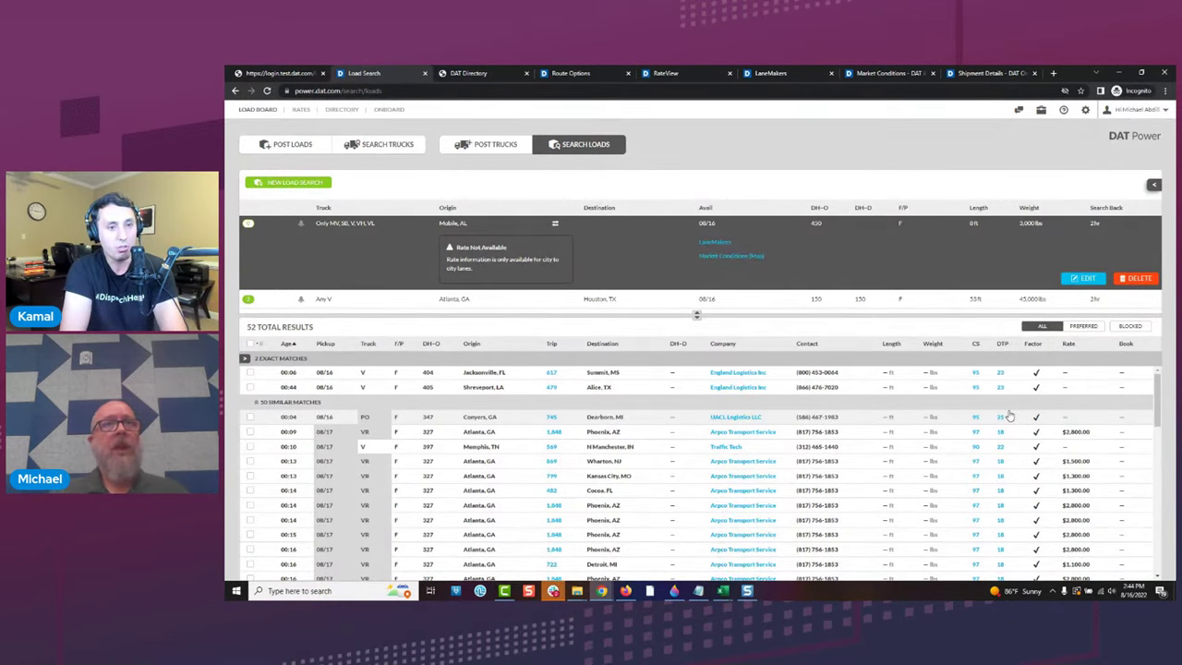
{"action": "left_click", "coordinate": [725, 244]}
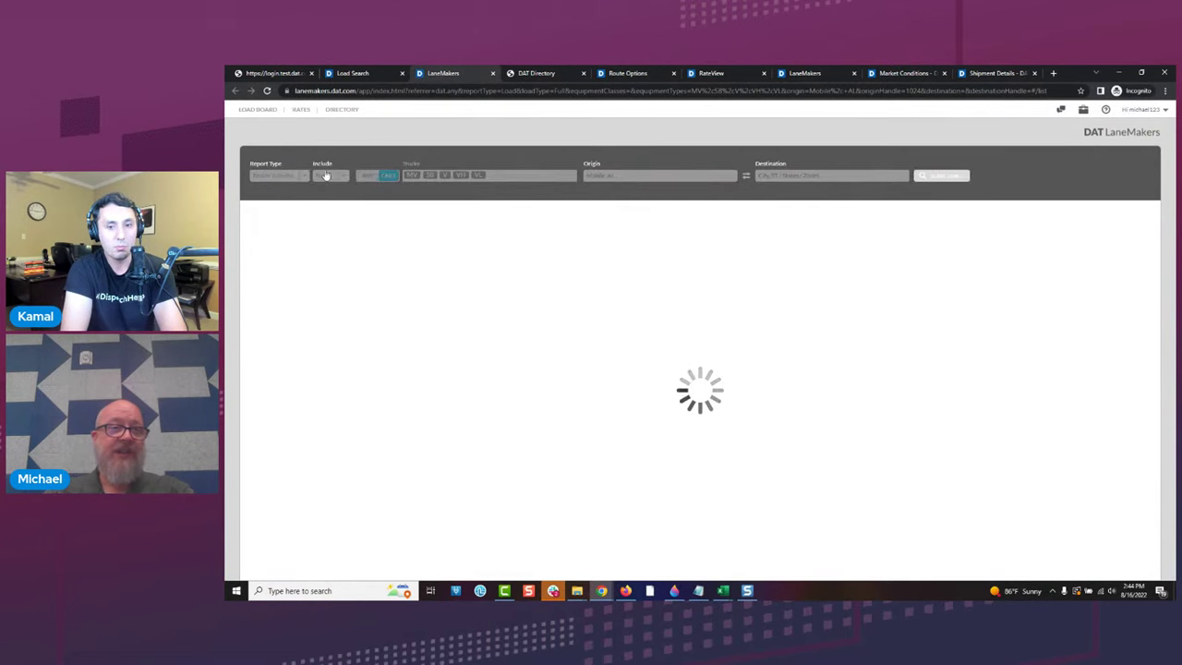
Step: Check the LaneMakers truck type filter and expand the broker details of Total Quality Logistics and Circle Logistics
{"action": "left_click", "coordinate": [533, 177]}
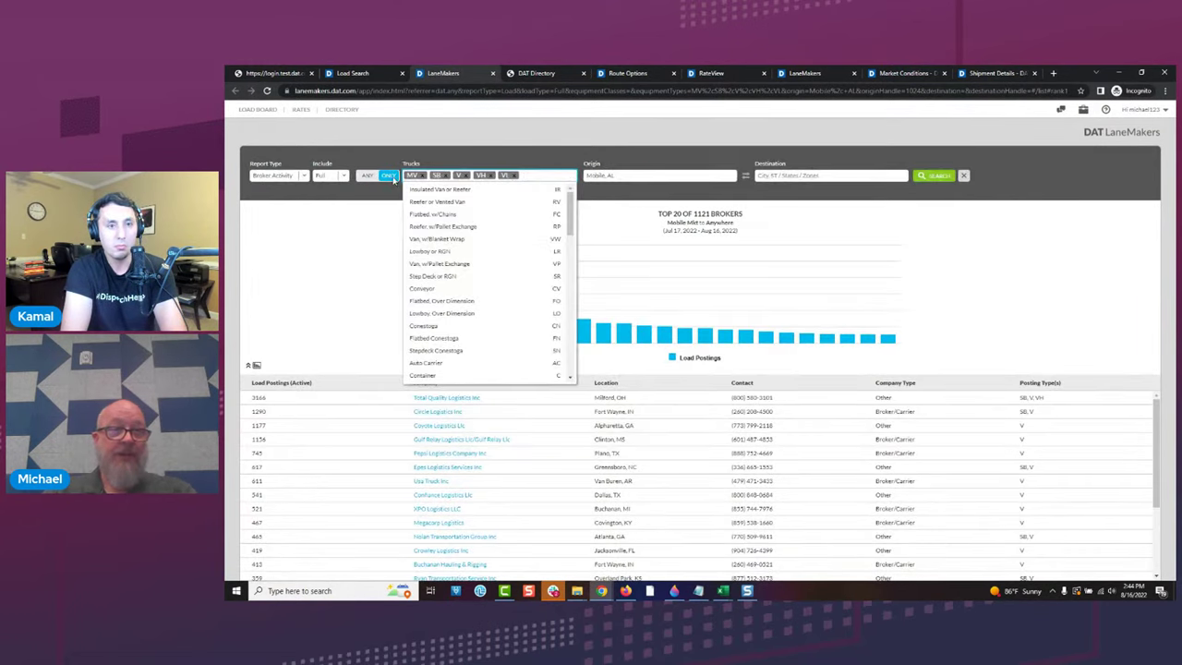
{"action": "left_click", "coordinate": [377, 220]}
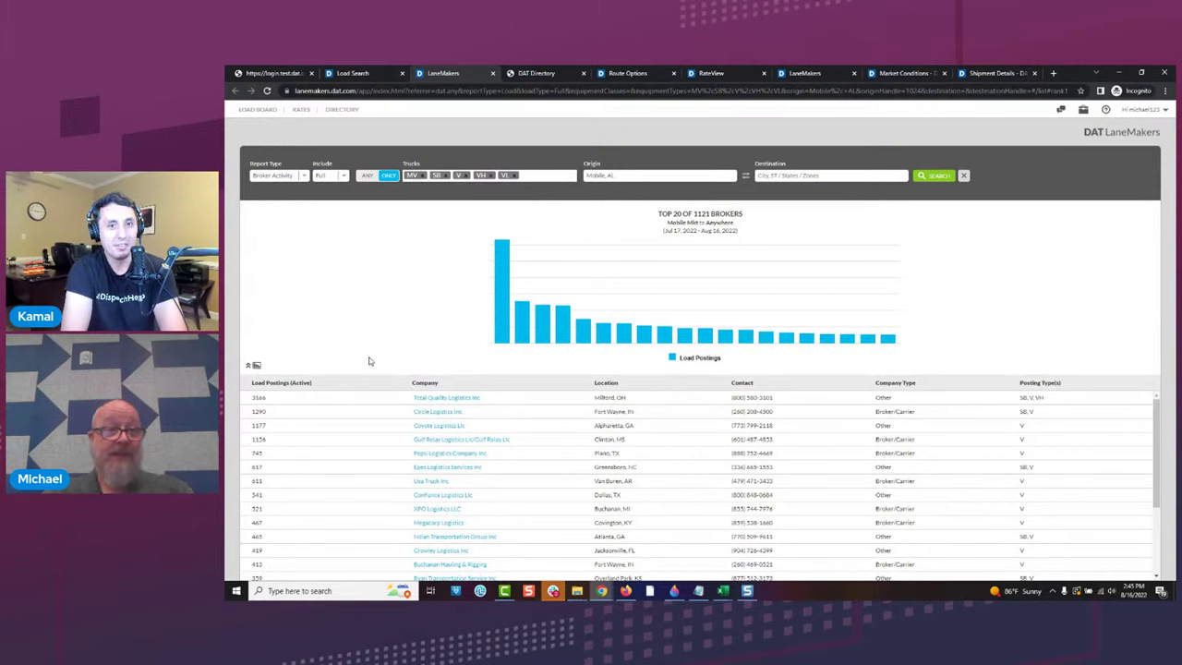
{"action": "left_click_drag", "start_coordinate": [292, 399], "coordinate": [250, 400]}
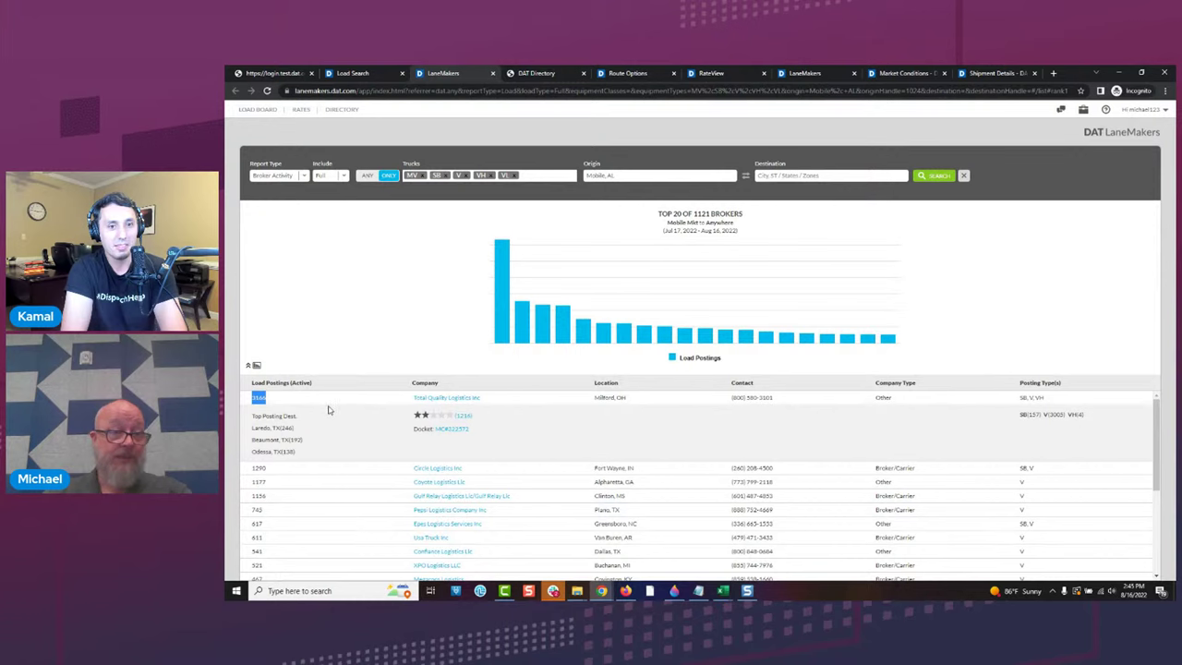
{"action": "left_click", "coordinate": [314, 469]}
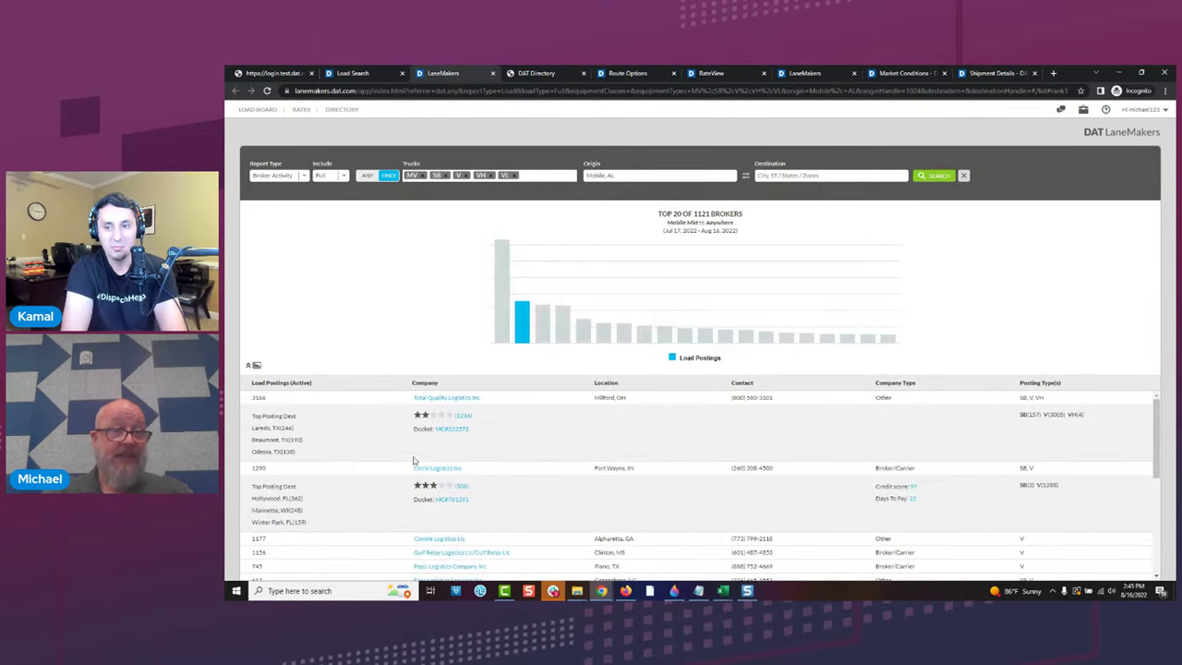